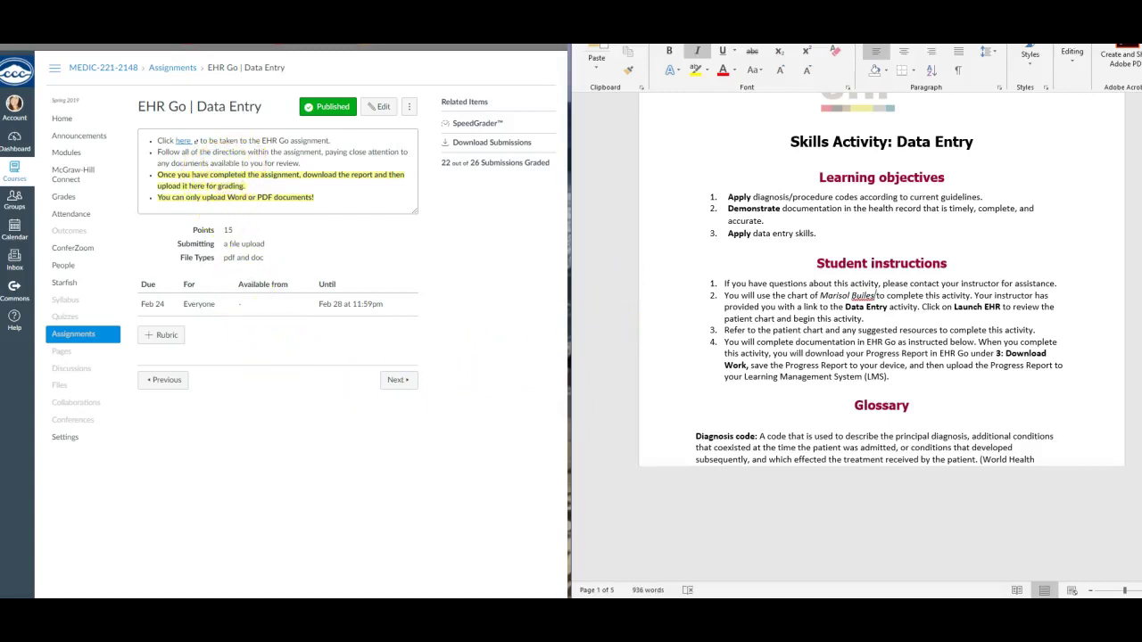
Step: Open the EHR Go assignment link, switch the Data Entry activity to the student view, and review its topic resources
left_click(184, 142)
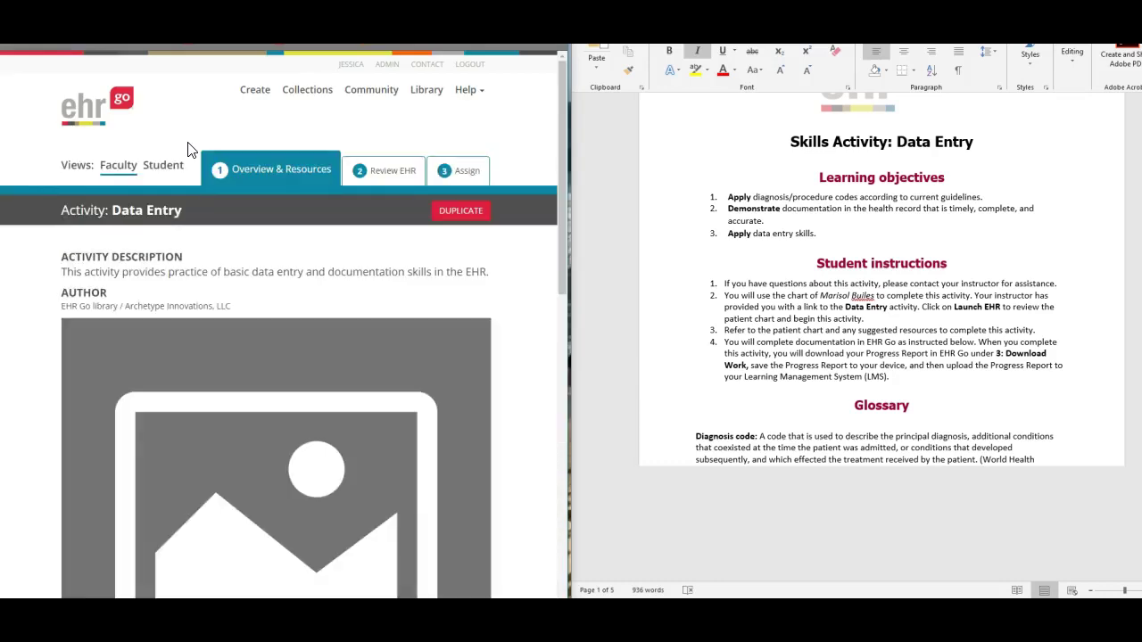
left_click(159, 168)
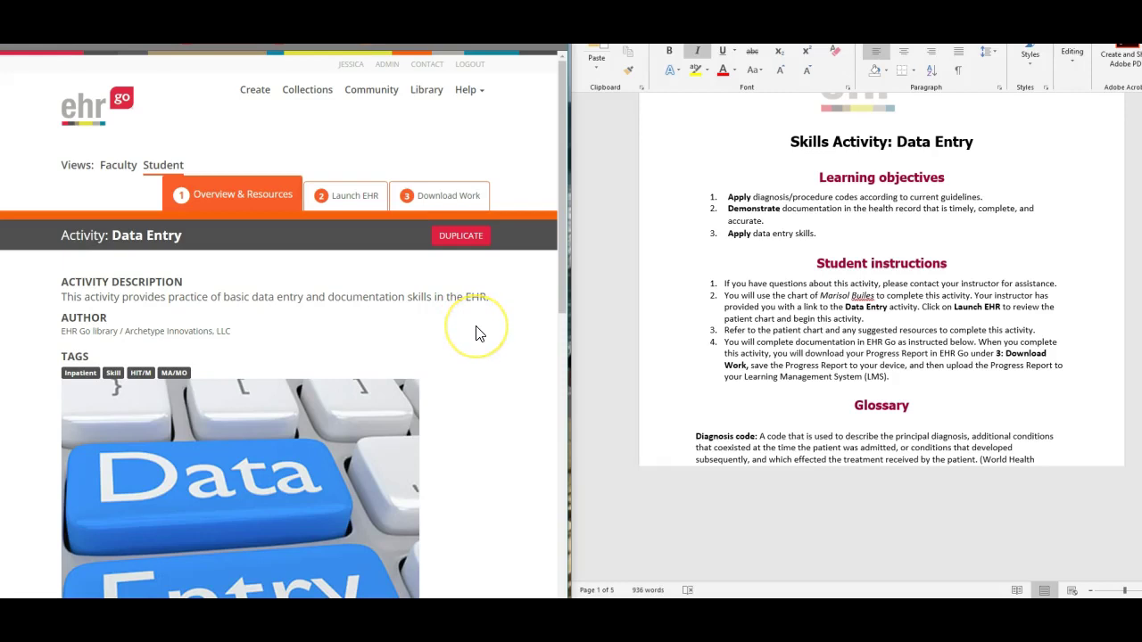
scroll(477, 333, "down", 2)
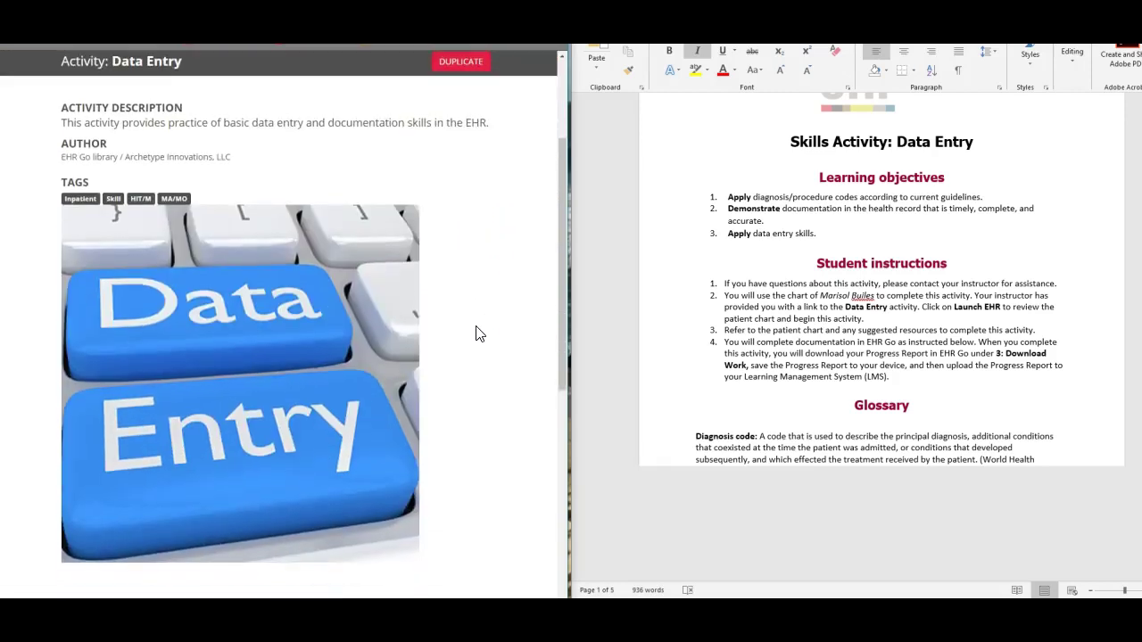
scroll(477, 333, "down", 4)
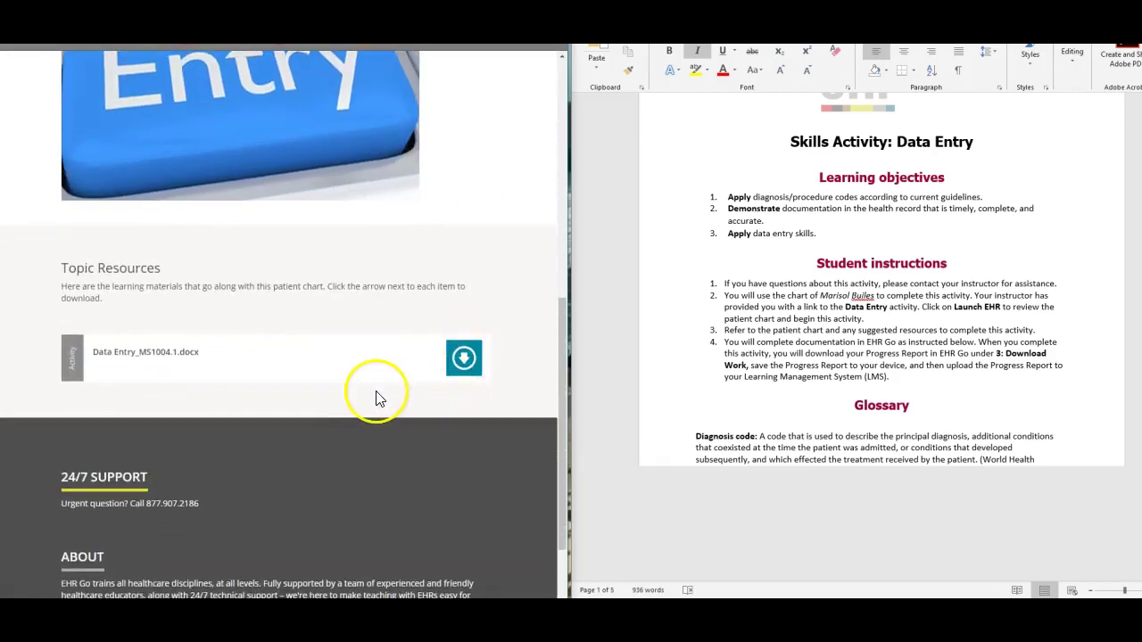
scroll(482, 353, "up", 5)
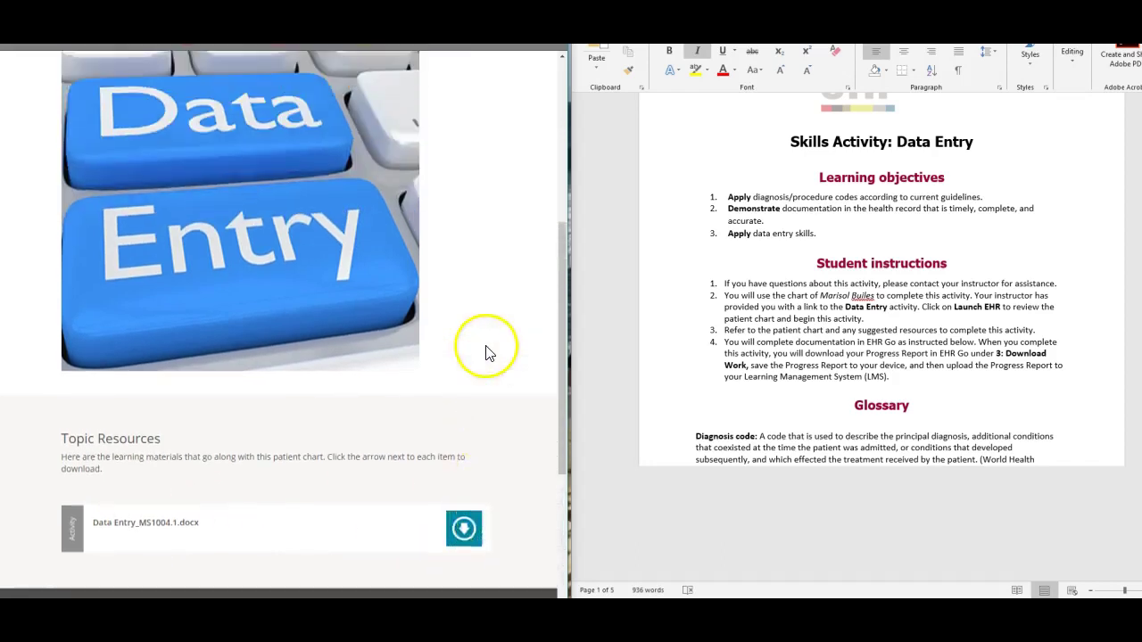
scroll(937, 265, "up", 1)
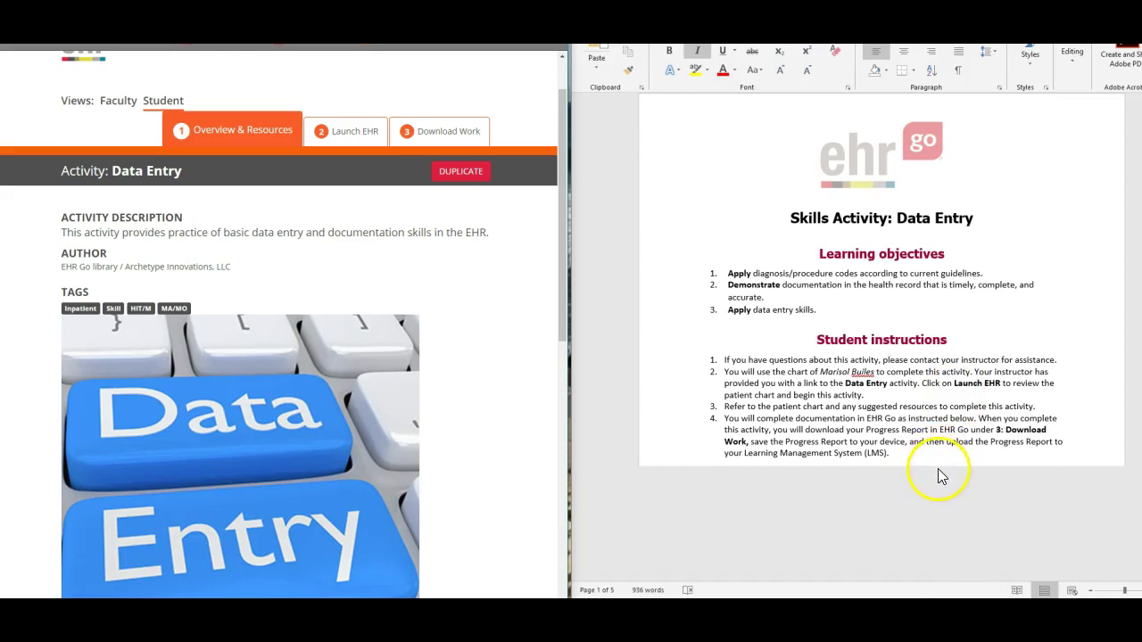
Step: Read the learning objectives and student instructions in the Data Entry skills activity document
scroll(937, 475, "down", 5)
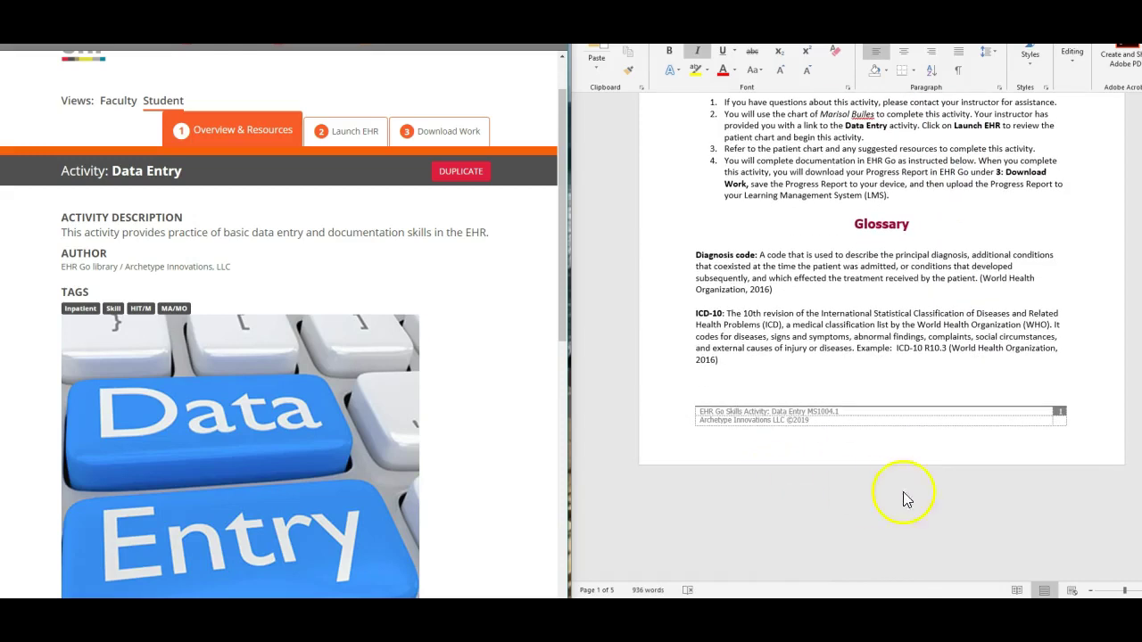
scroll(874, 489, "up", 7)
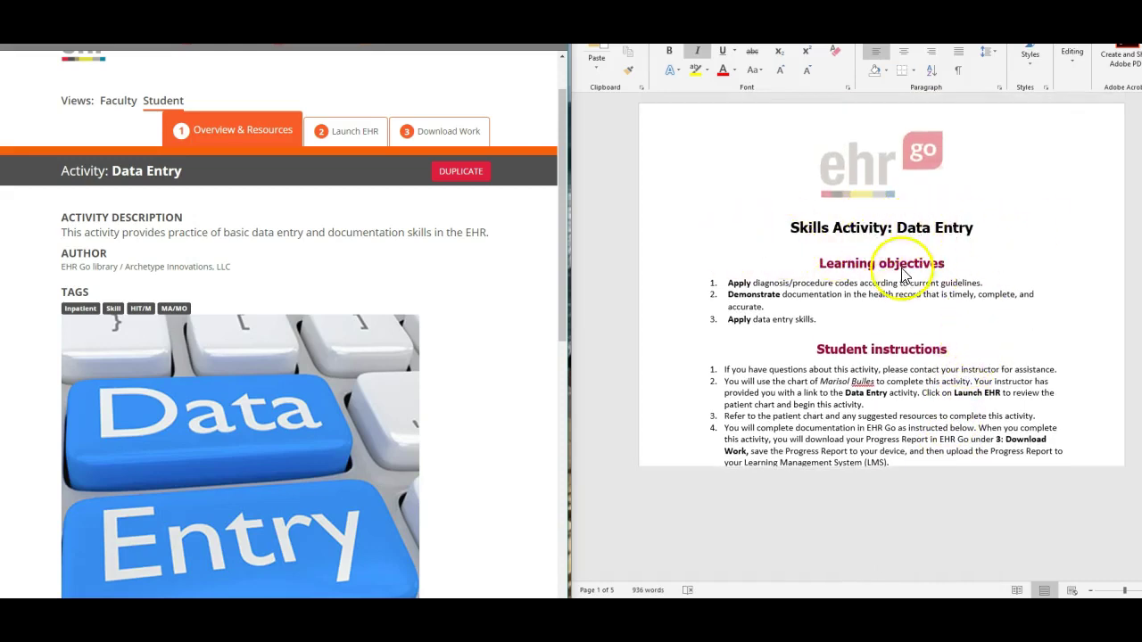
scroll(933, 323, "down", 2)
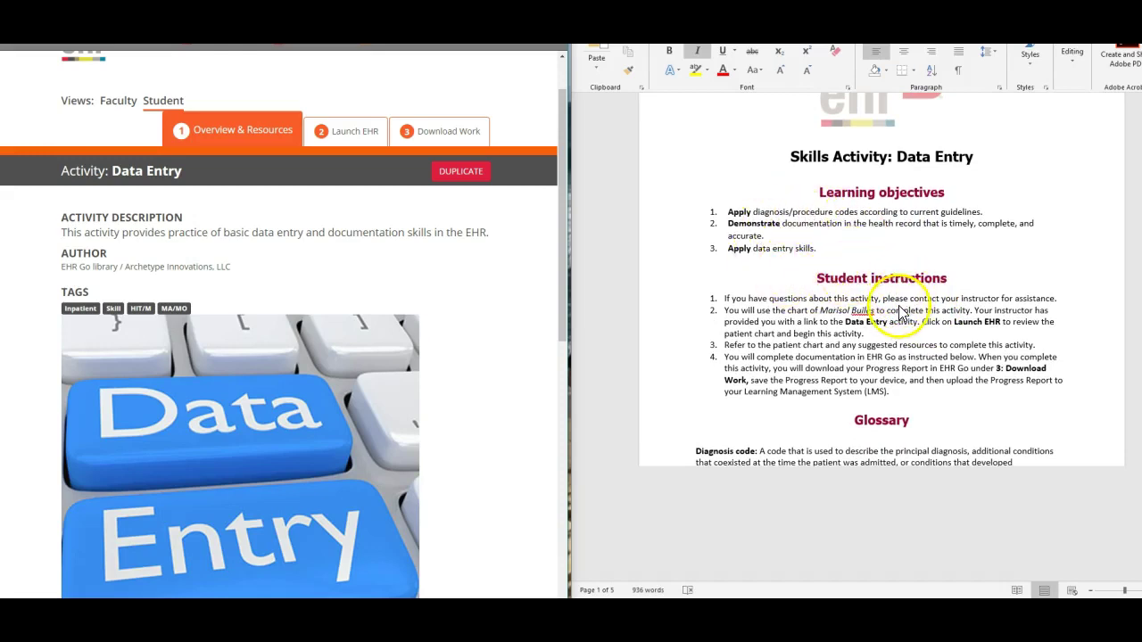
scroll(883, 313, "down", 2)
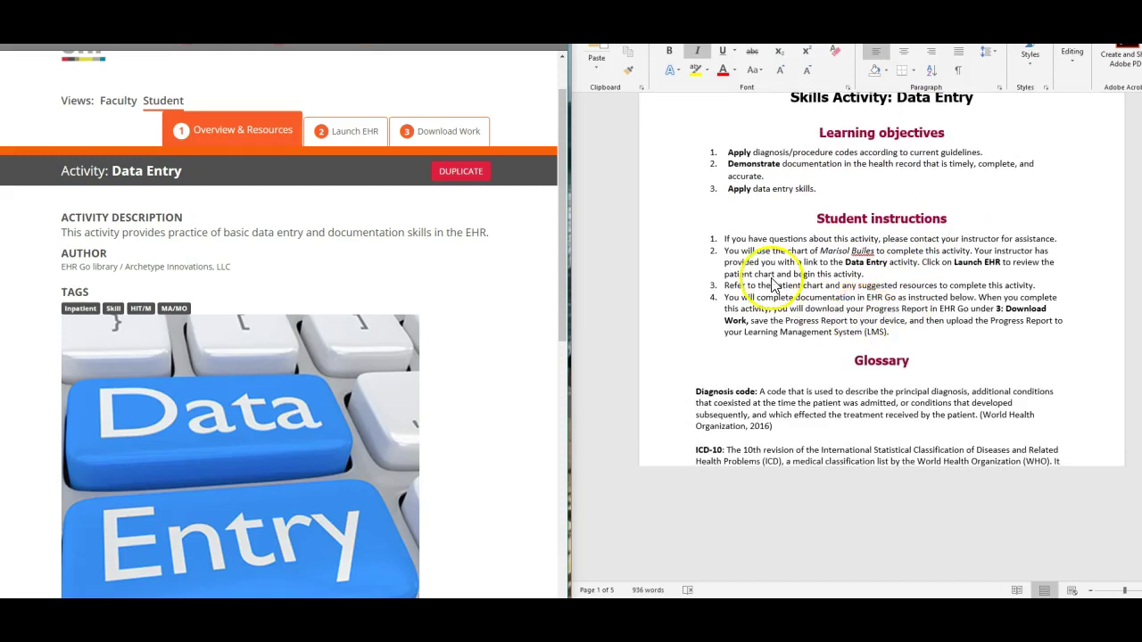
scroll(316, 205, "down", 1)
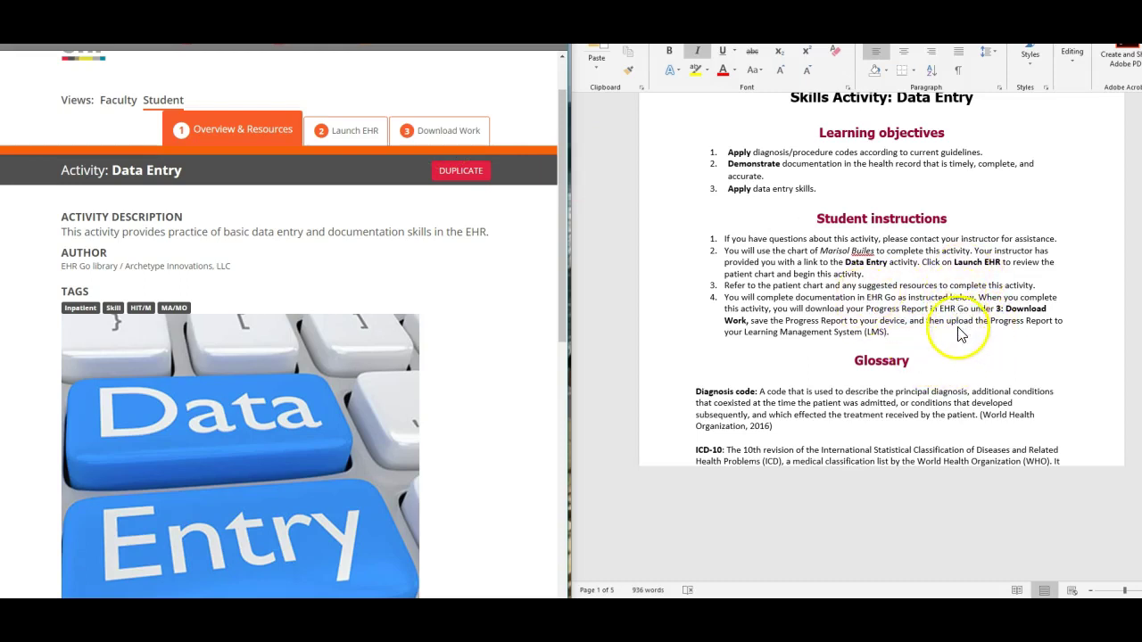
scroll(959, 321, "down", 1)
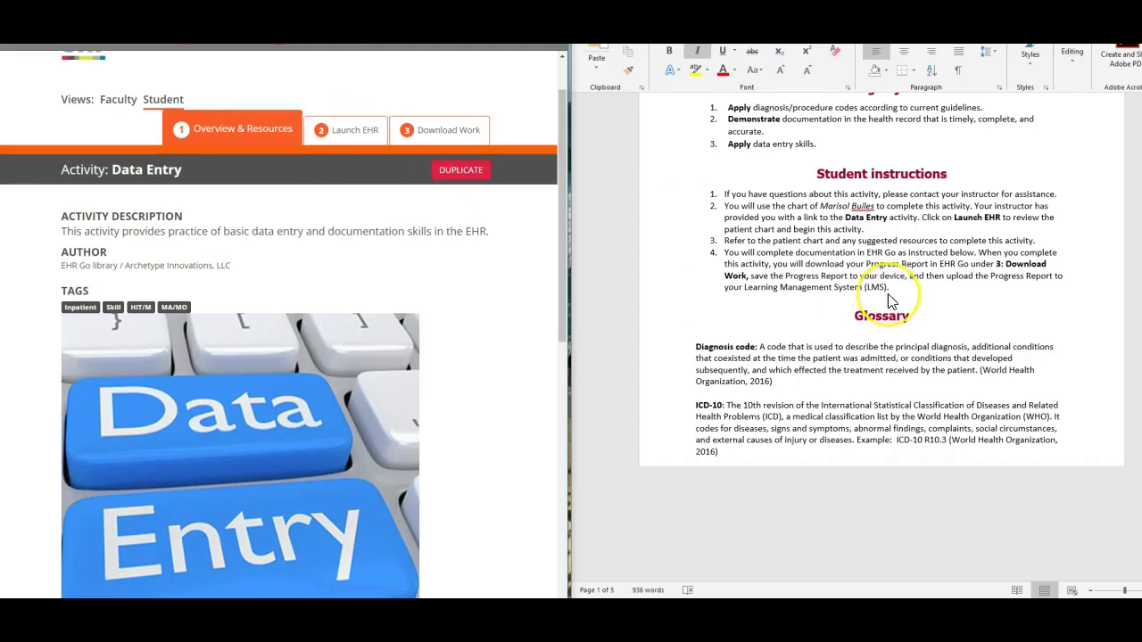
Step: Review the glossary definitions and the allergy and problem entry tasks in the activity document
scroll(888, 302, "down", 2)
scroll(888, 302, "down", 3)
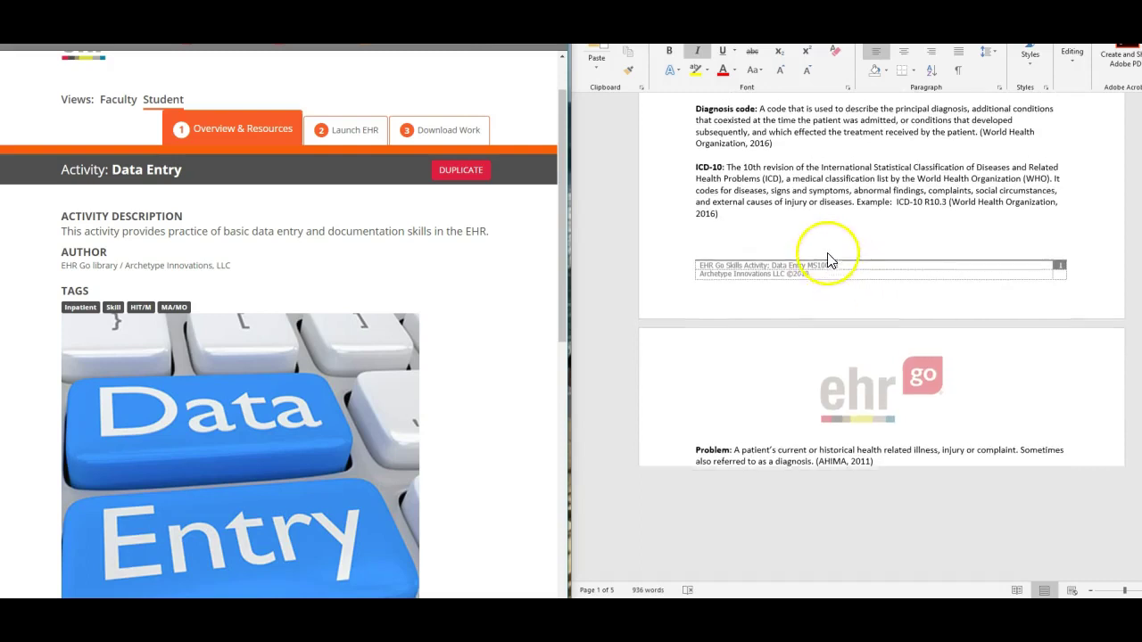
scroll(829, 255, "up", 1)
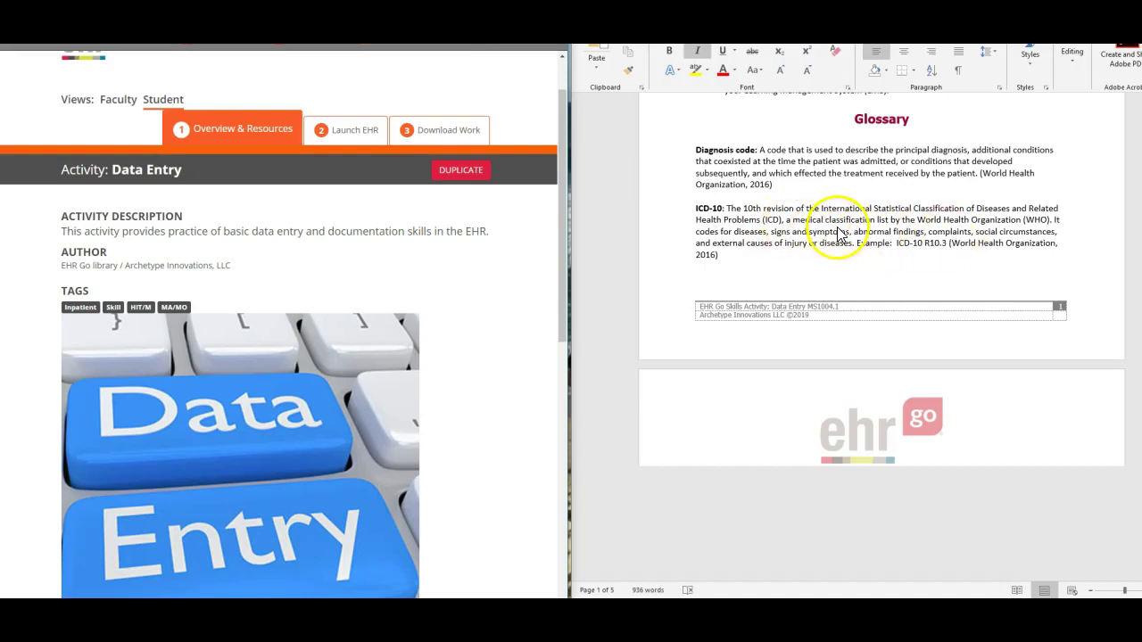
scroll(838, 234, "down", 2)
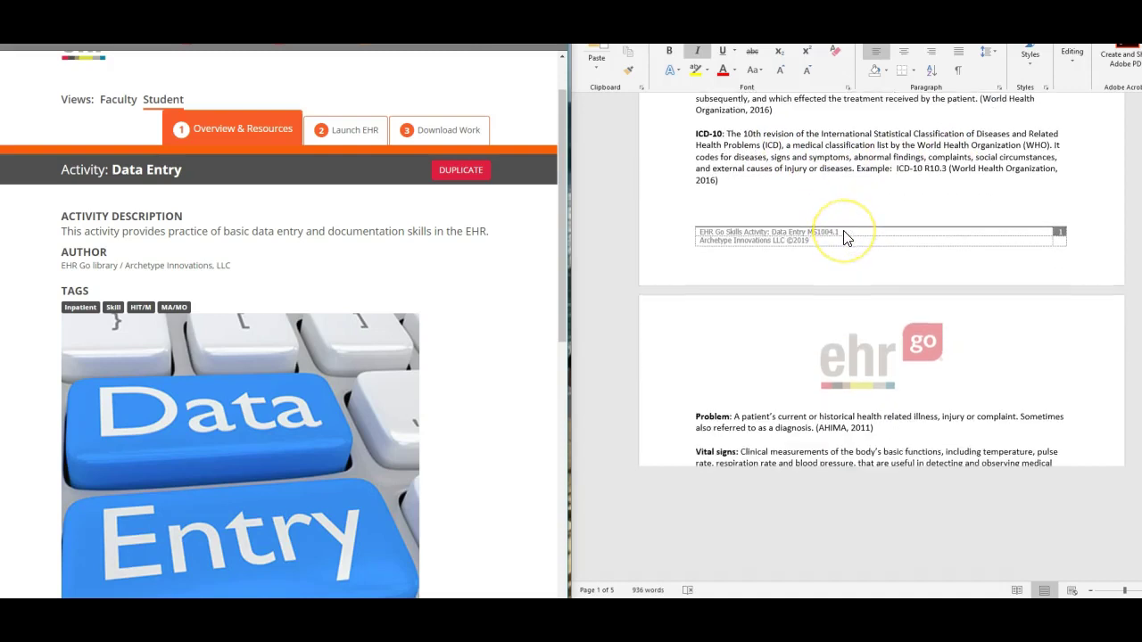
scroll(846, 238, "up", 2)
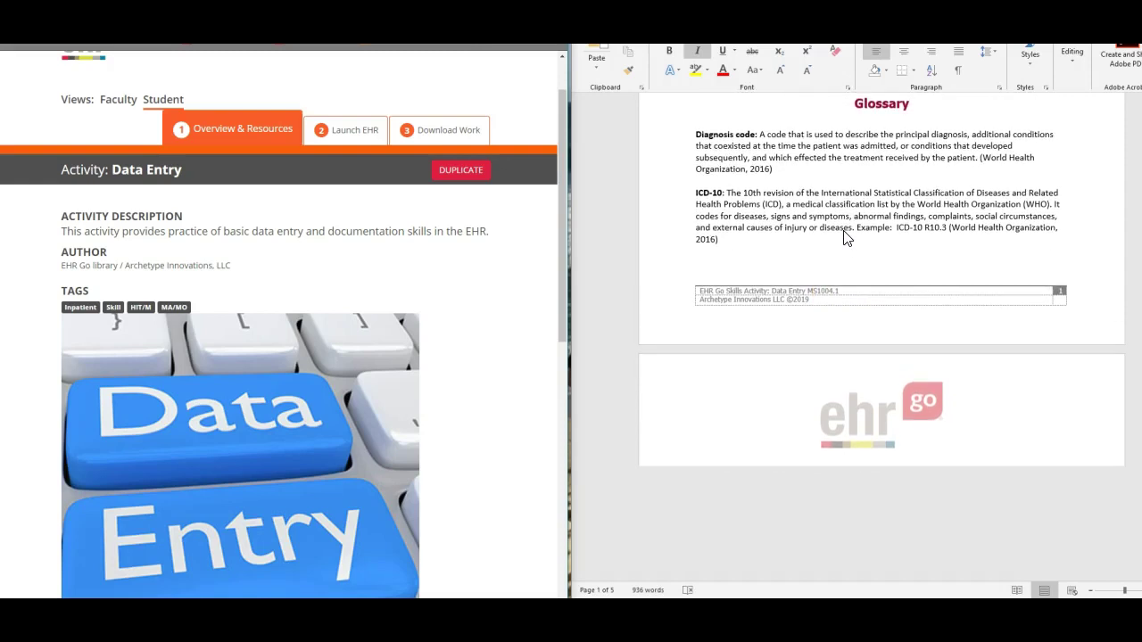
scroll(845, 237, "down", 5)
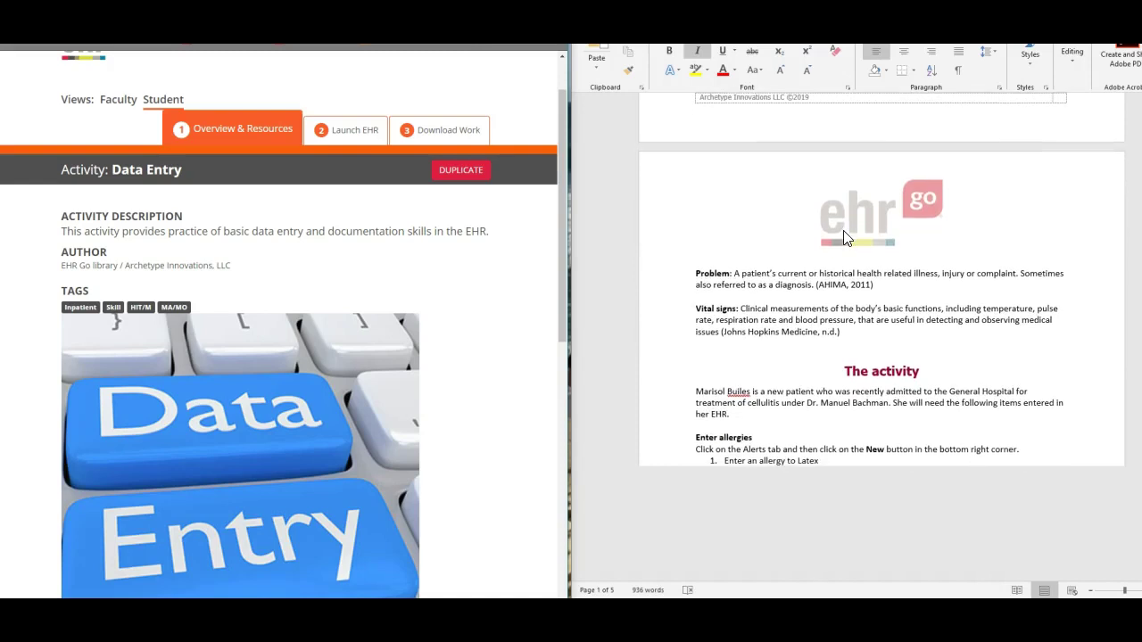
scroll(864, 228, "down", 2)
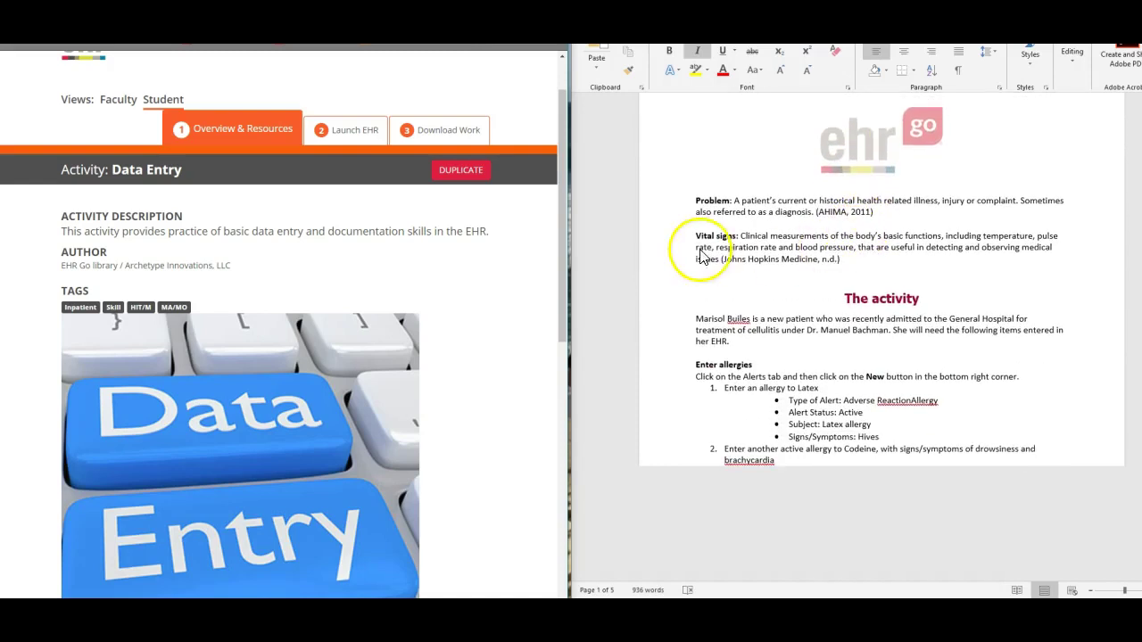
scroll(828, 328, "down", 5)
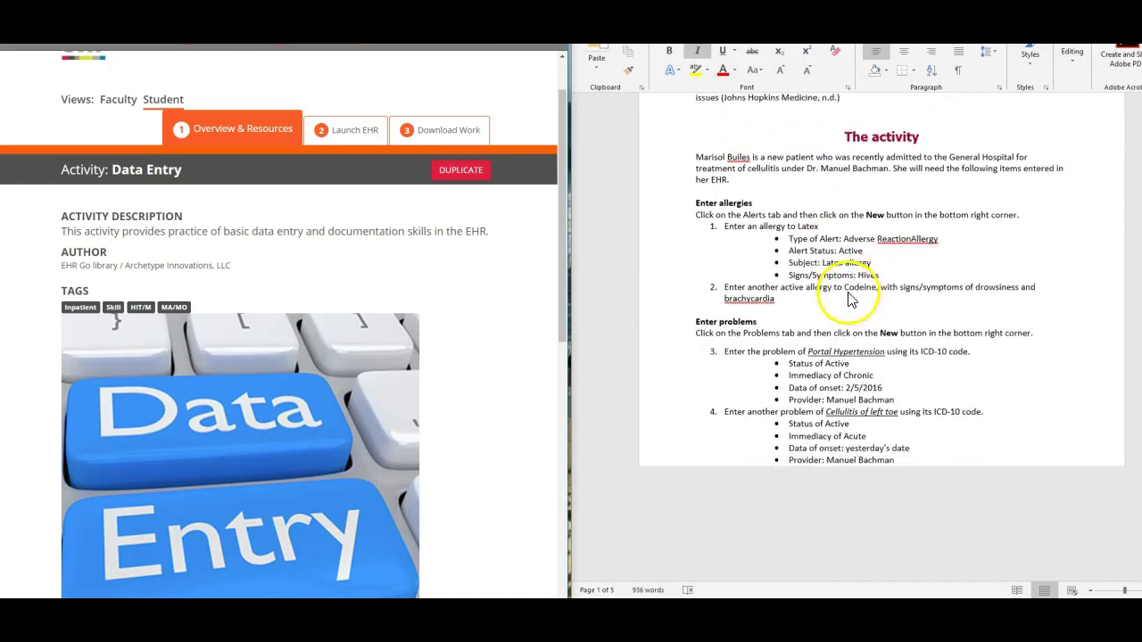
Step: Launch the EHR session for the Data Entry activity and bring the allergy instructions into view
left_click(354, 135)
left_click(473, 299)
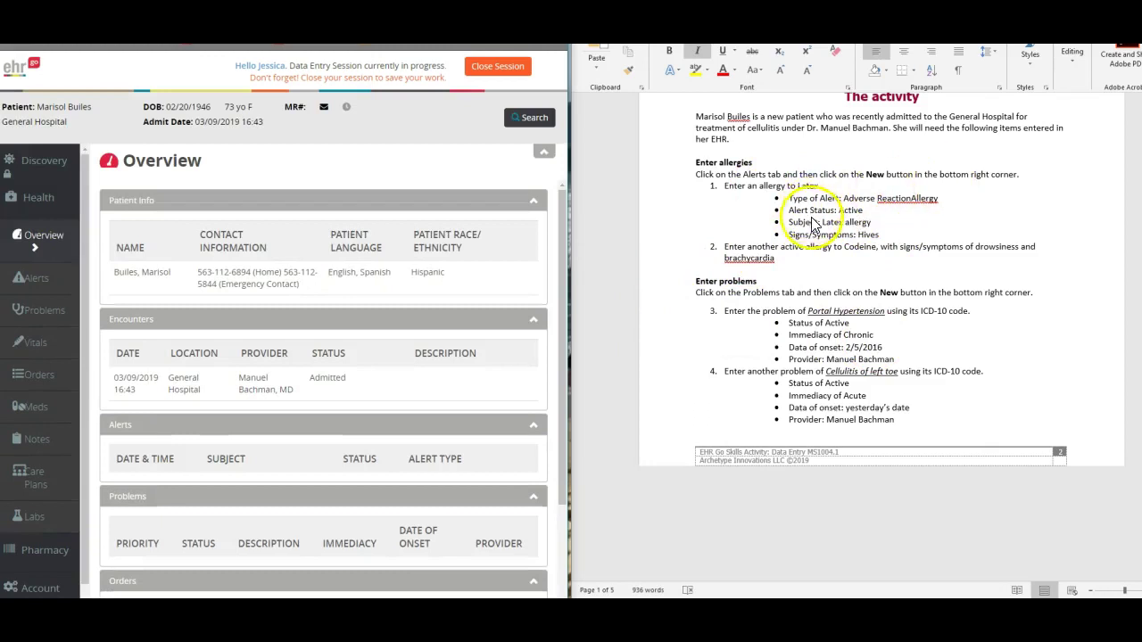
scroll(813, 225, "down", 1)
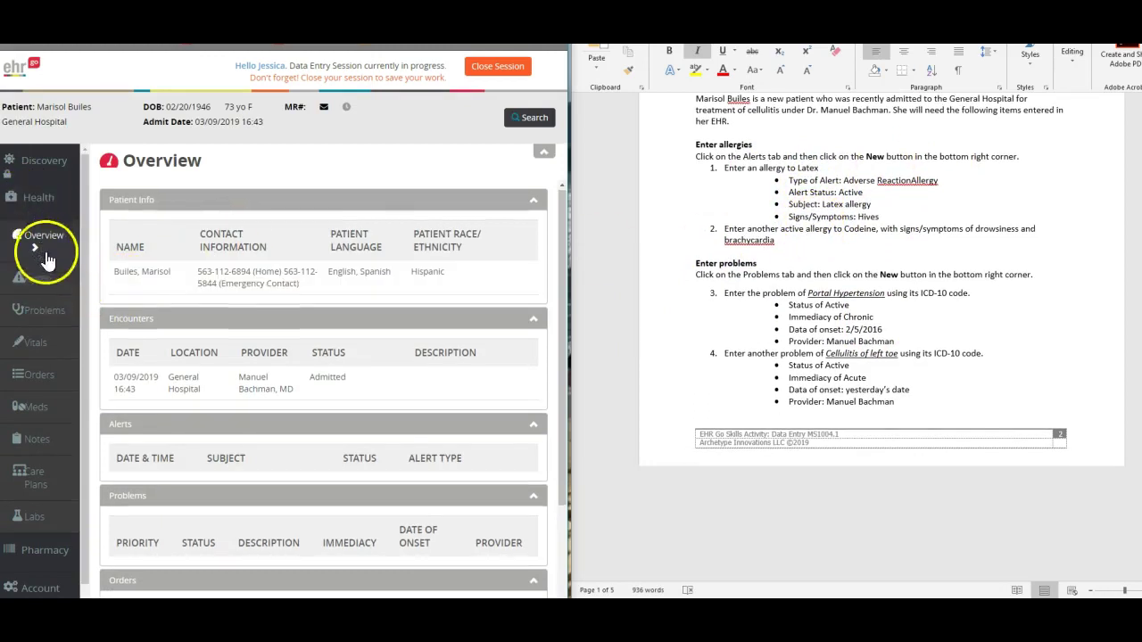
Step: Create a new patient alert of type Adverse Reaction/Allergy with the subject "Latex allergy"
left_click(49, 278)
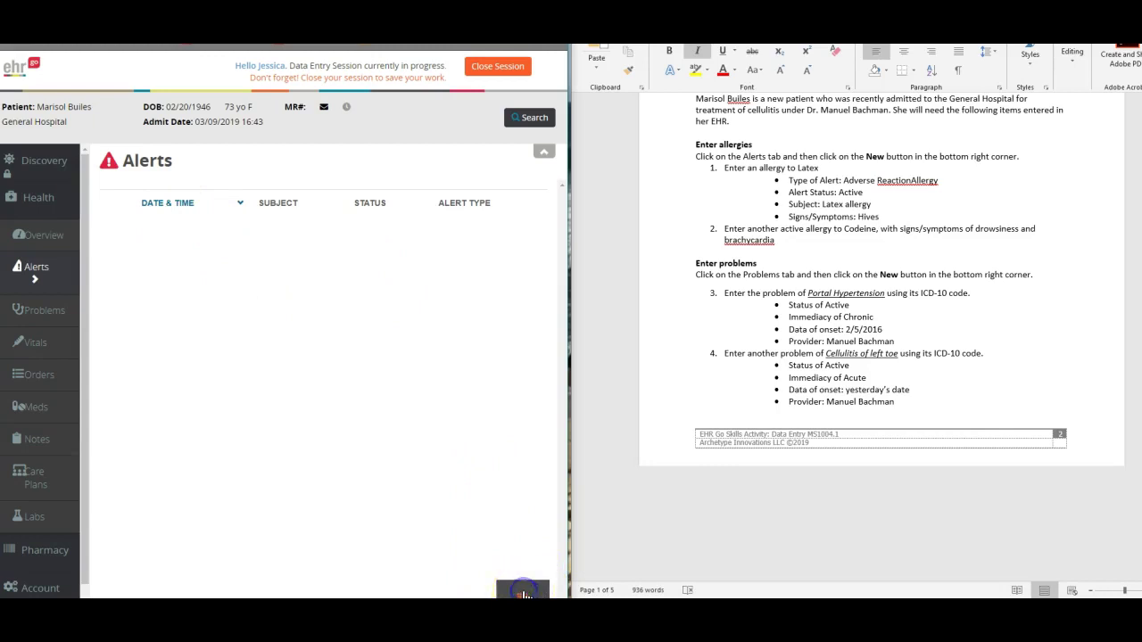
left_click(524, 593)
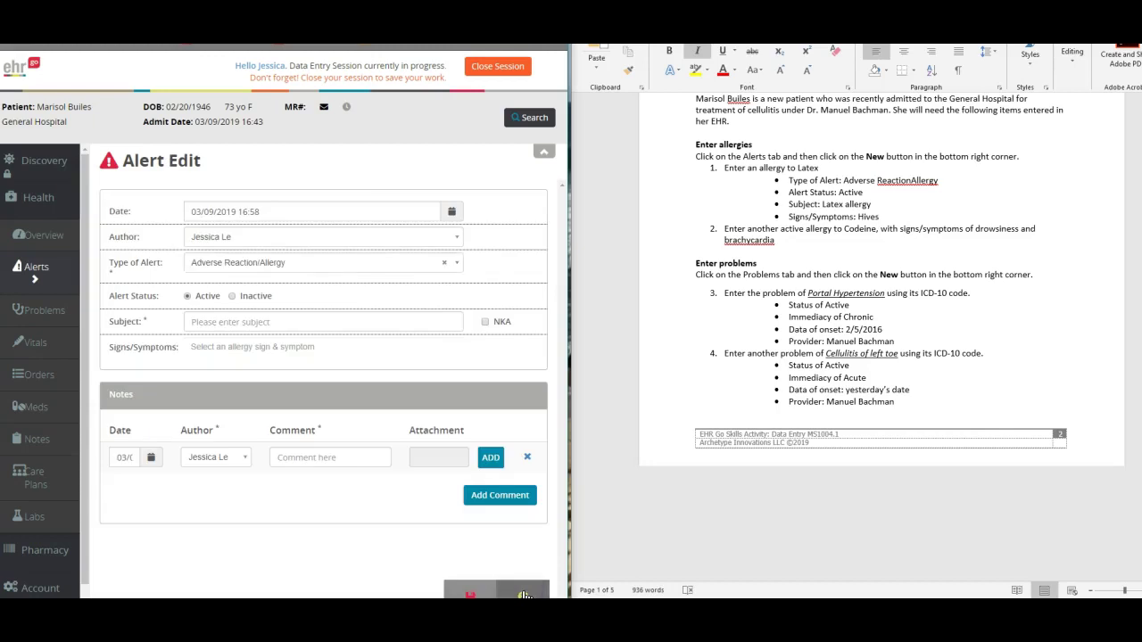
left_click(446, 273)
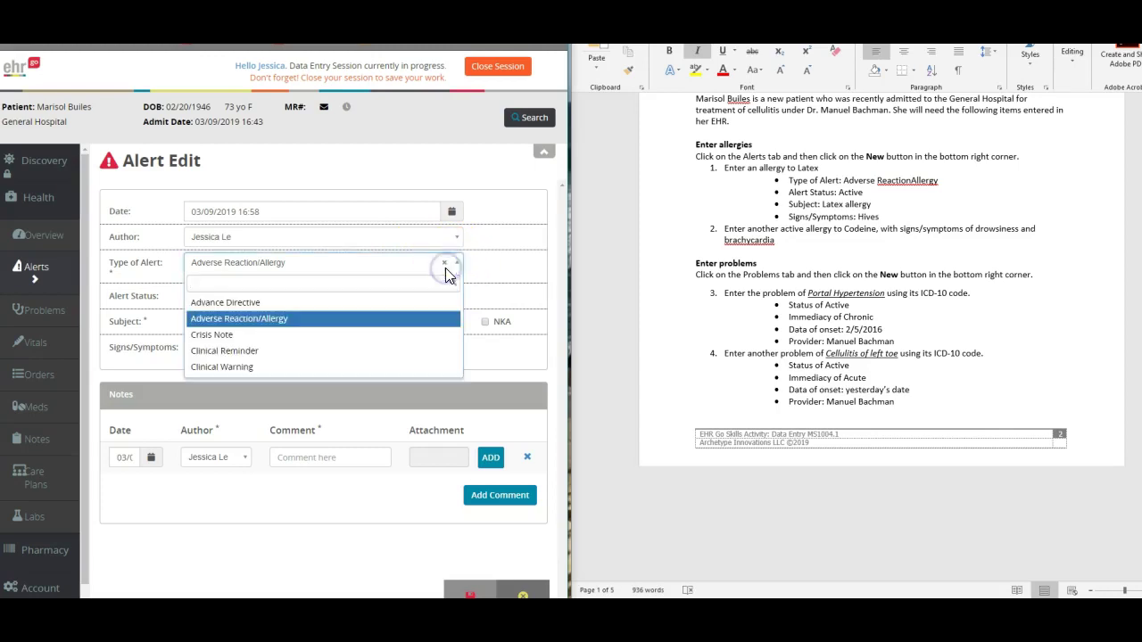
left_click(407, 319)
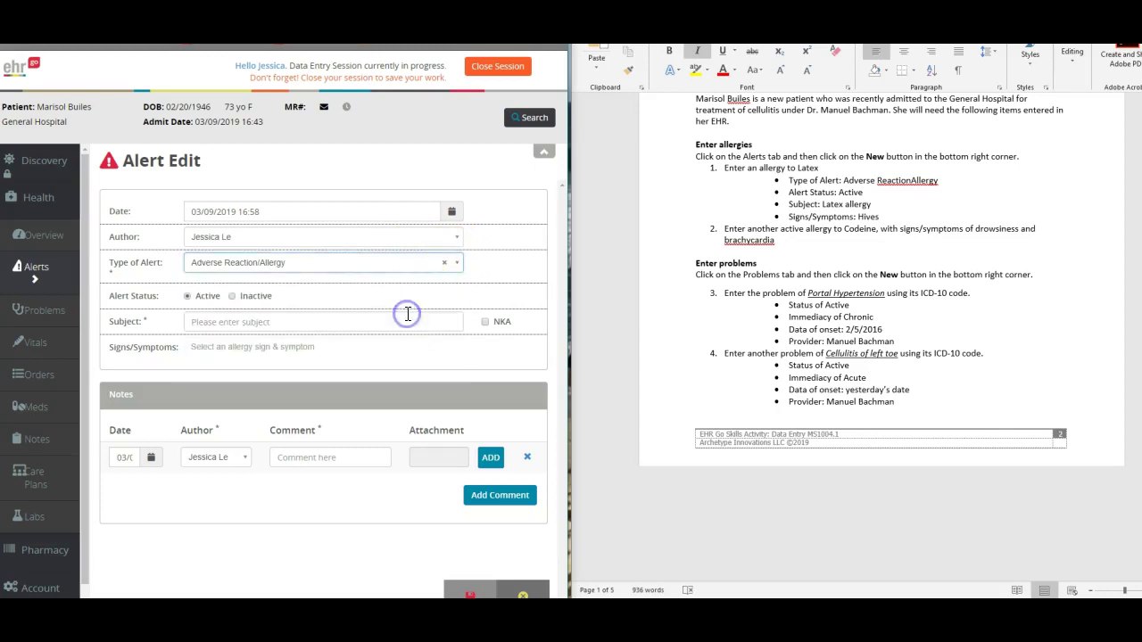
left_click(228, 323)
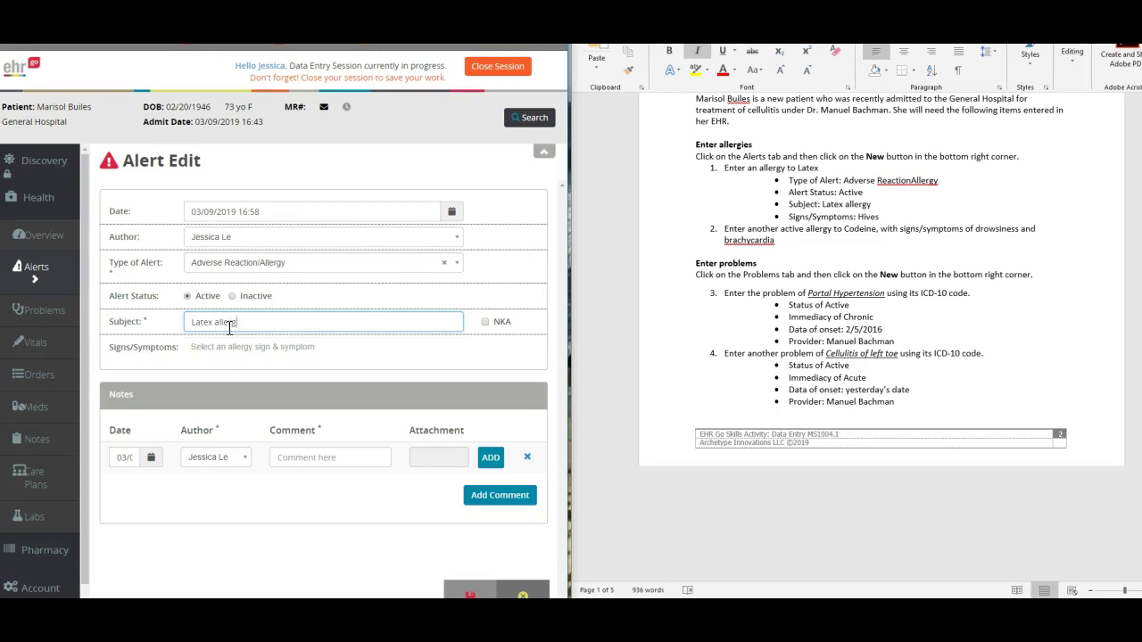
Step: Add Hives to the signs/symptoms of the latex allergy alert and save the alert
left_click(317, 350)
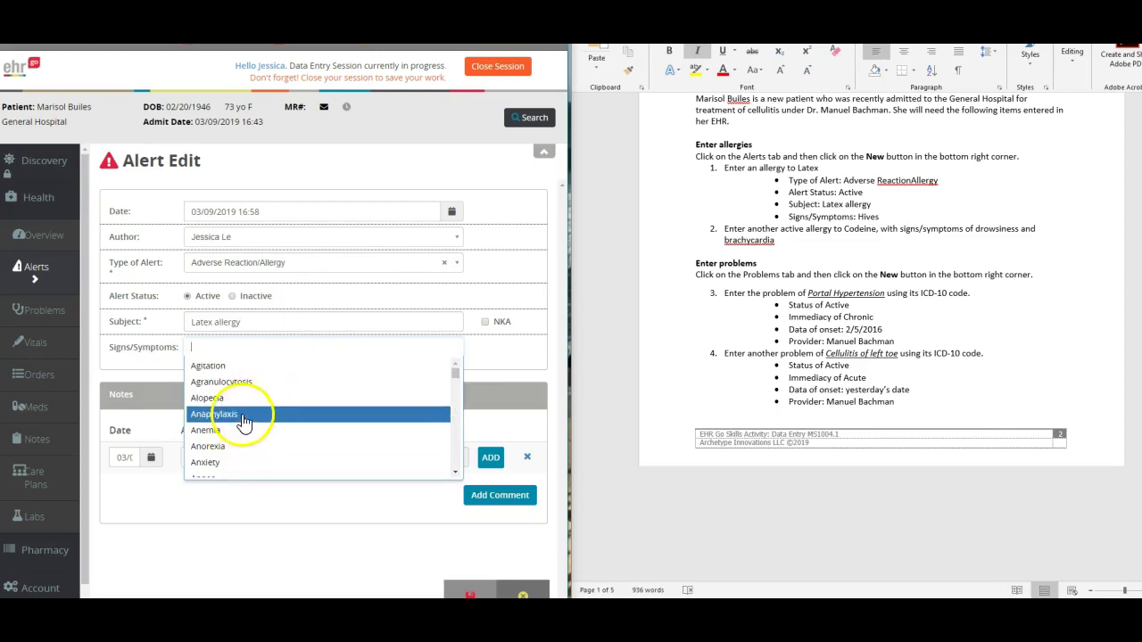
type("h")
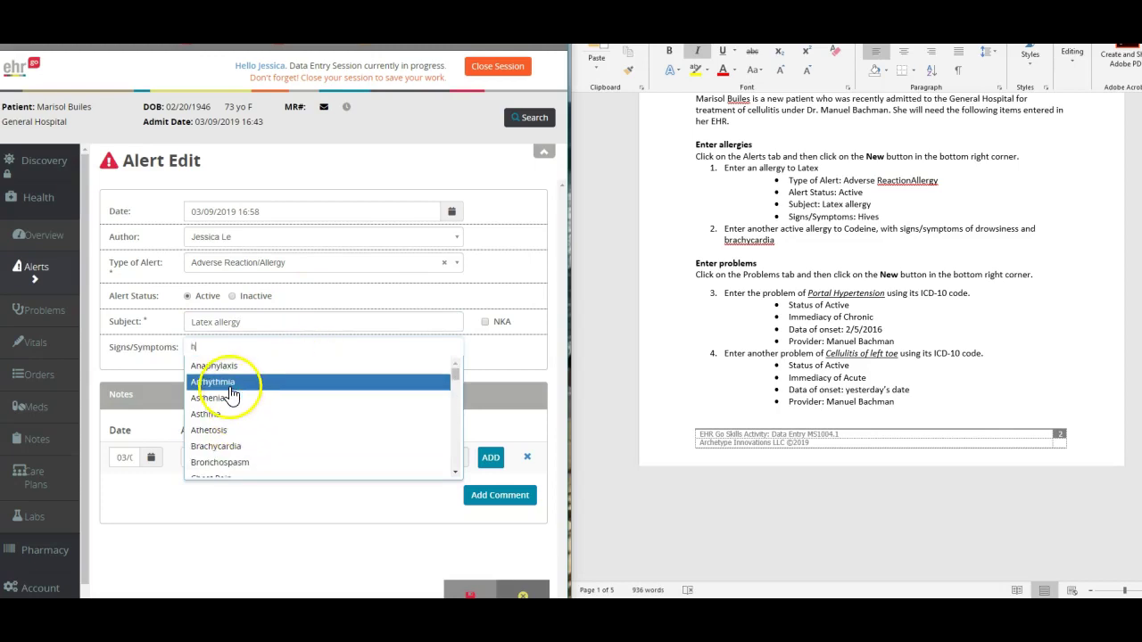
type("iv")
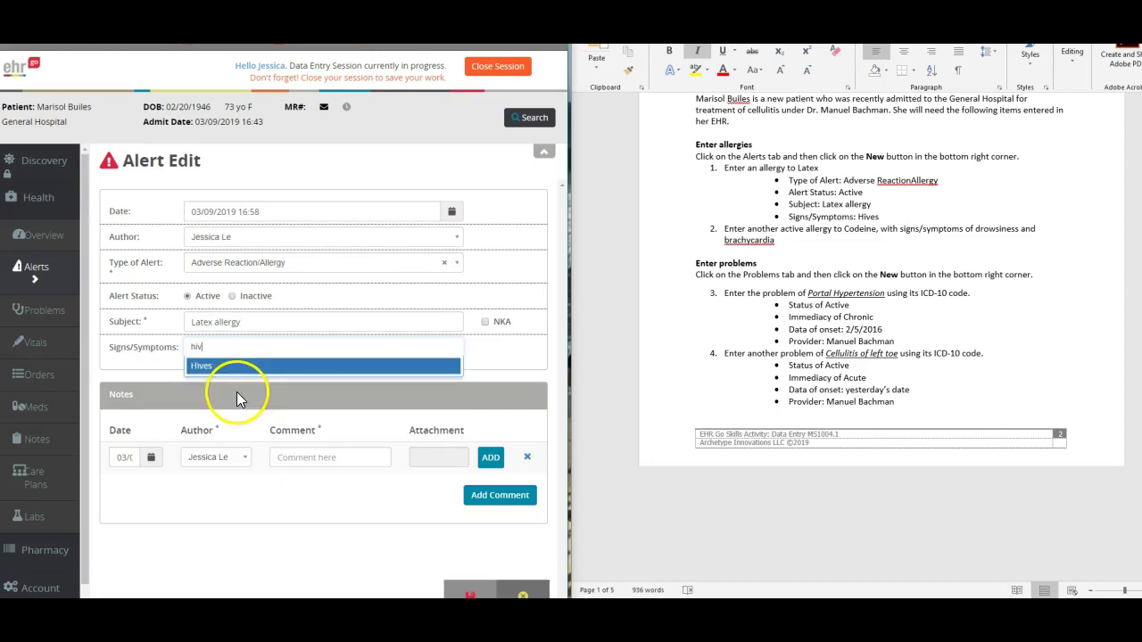
left_click(228, 367)
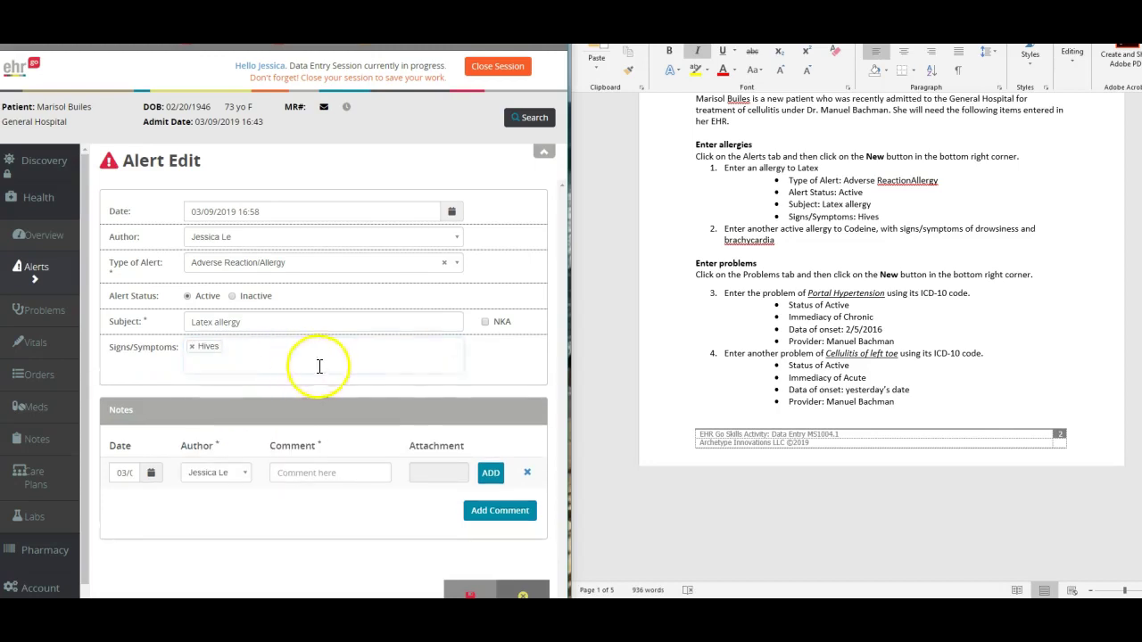
left_click(518, 379)
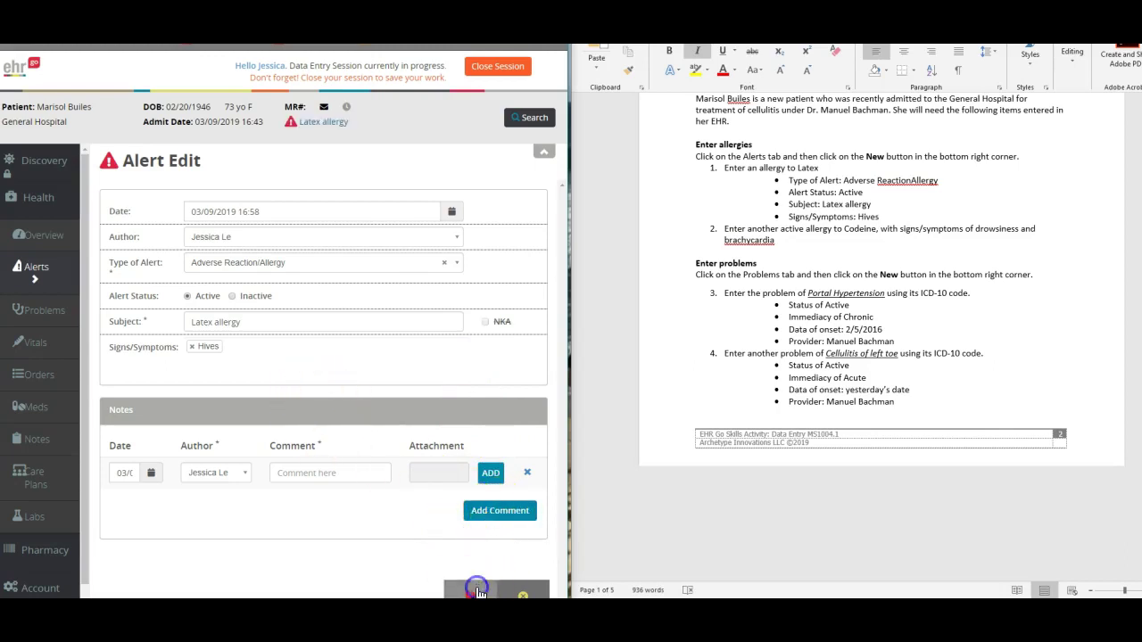
left_click(475, 590)
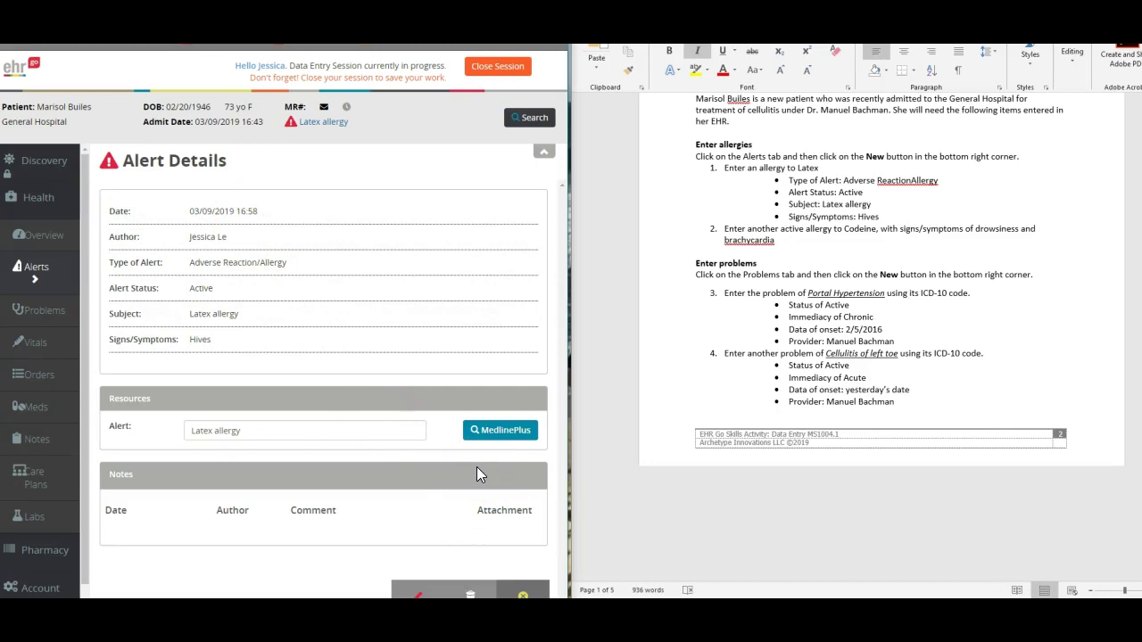
Step: Look up latex allergy in MedlinePlus from the alert's details and return to the alerts list
left_click(498, 435)
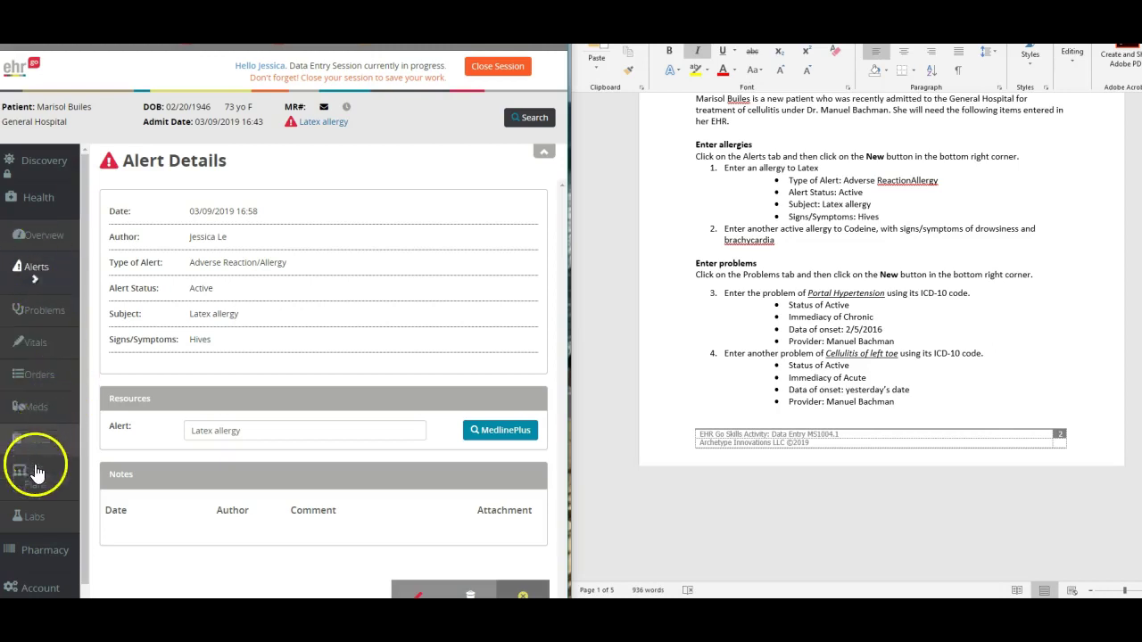
left_click(524, 594)
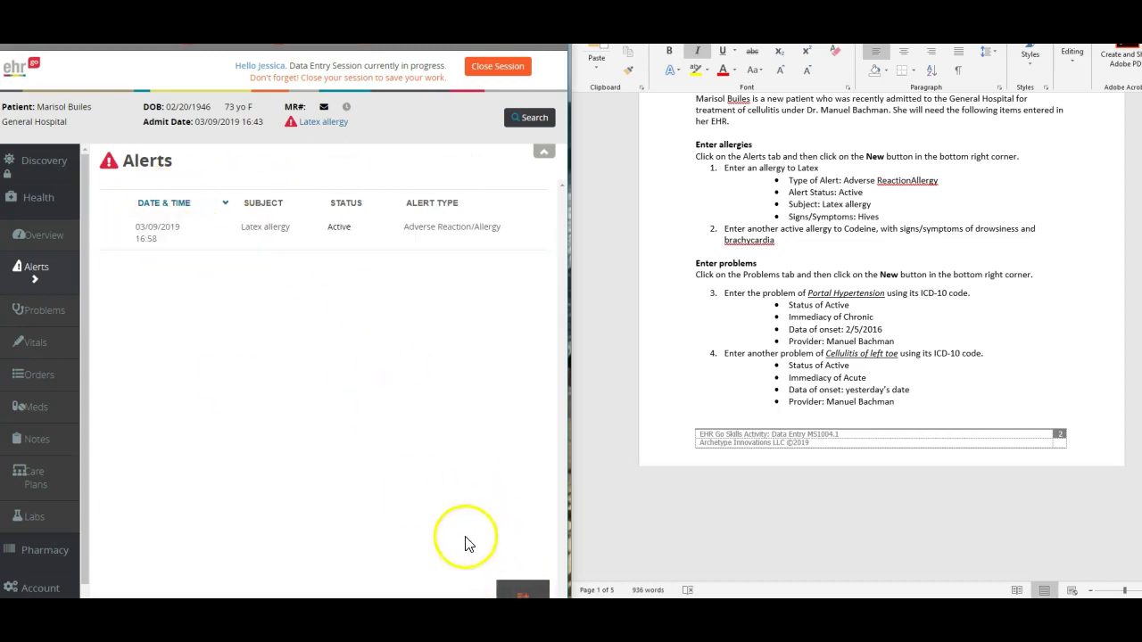
Step: Open a blank new alert entry and cancel it without saving
left_click(527, 594)
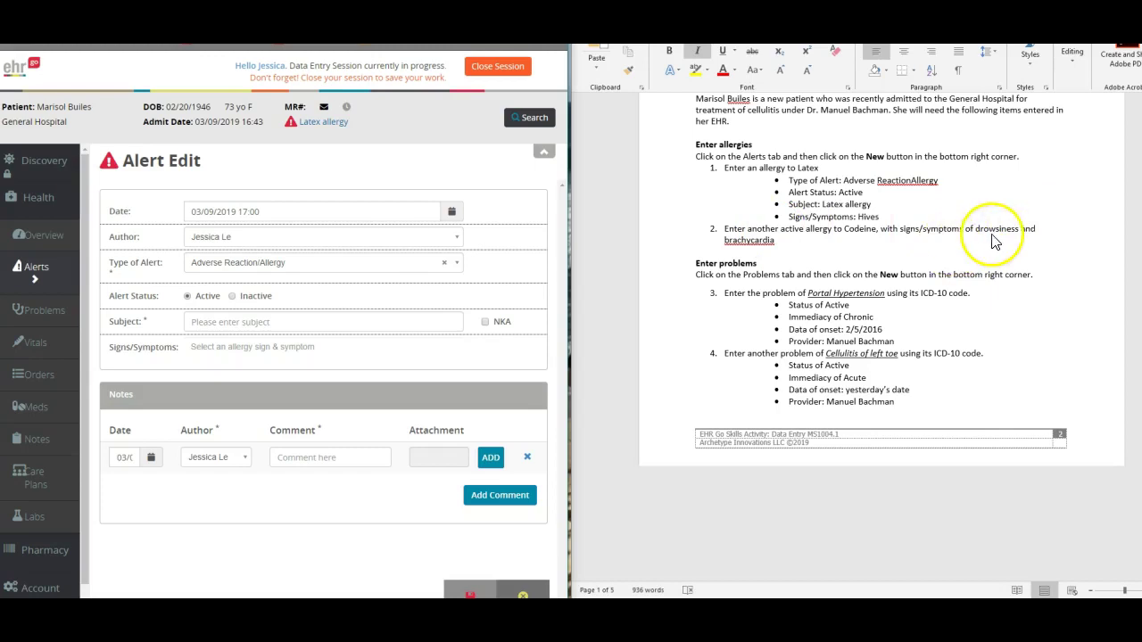
left_click(531, 593)
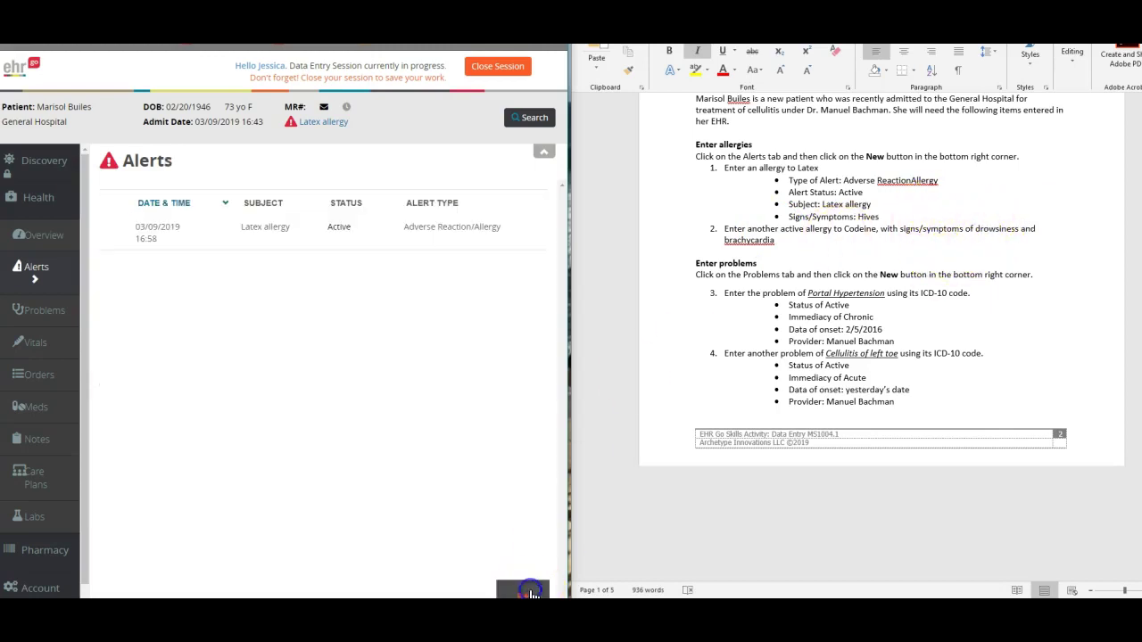
Step: Start a new patient problem using ICD10 code K76.6 Portal hypertension and set its immediacy to Chronic
left_click(44, 311)
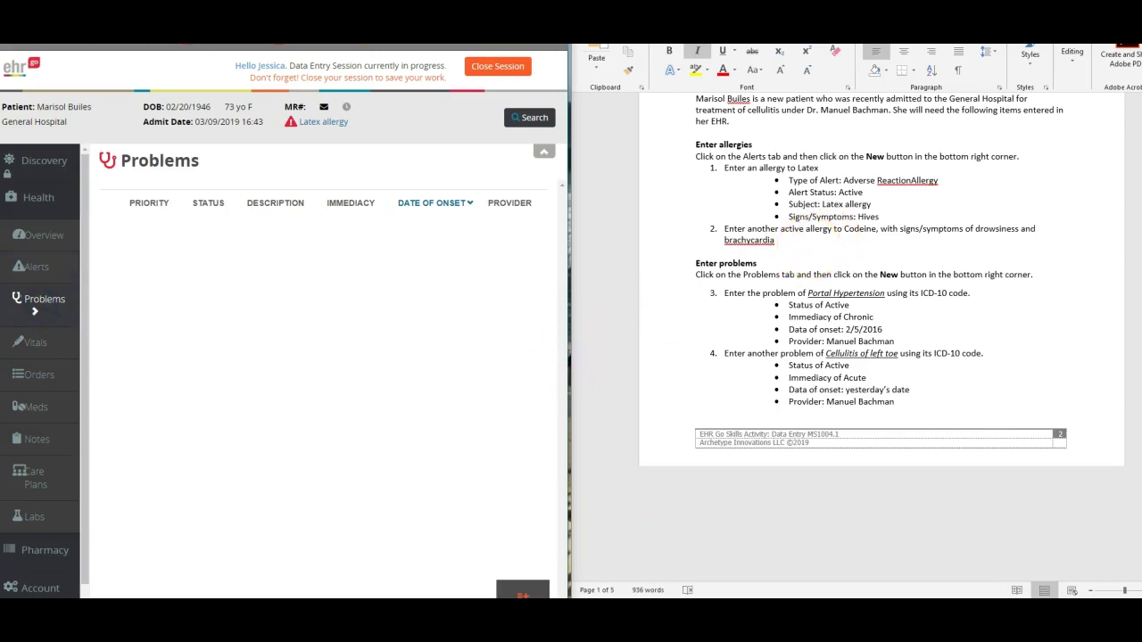
left_click(528, 594)
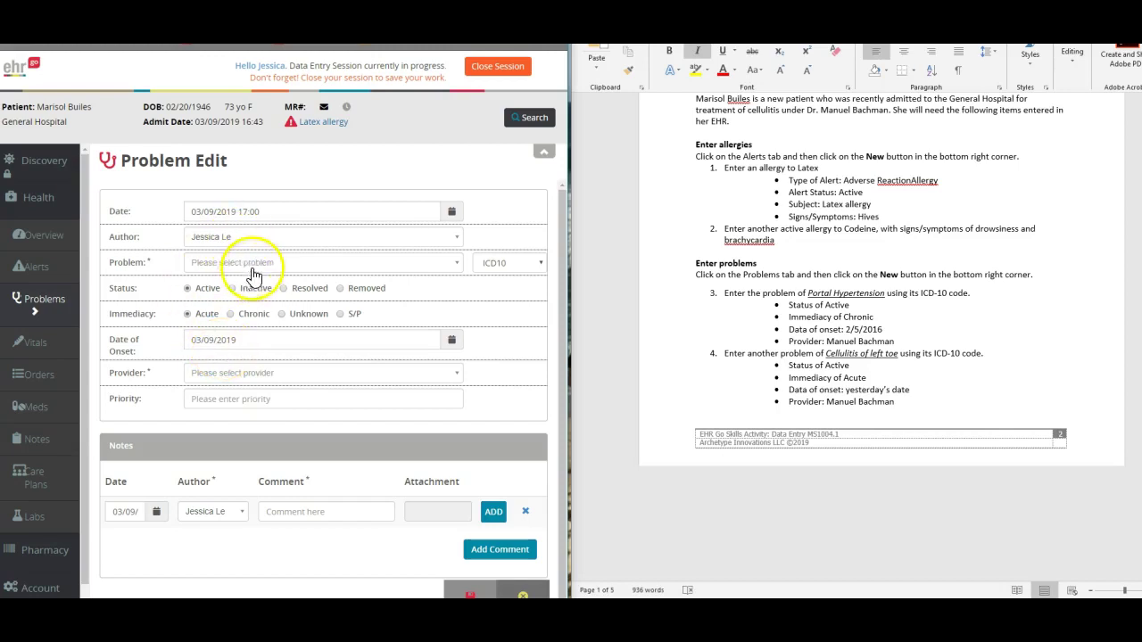
left_click(523, 264)
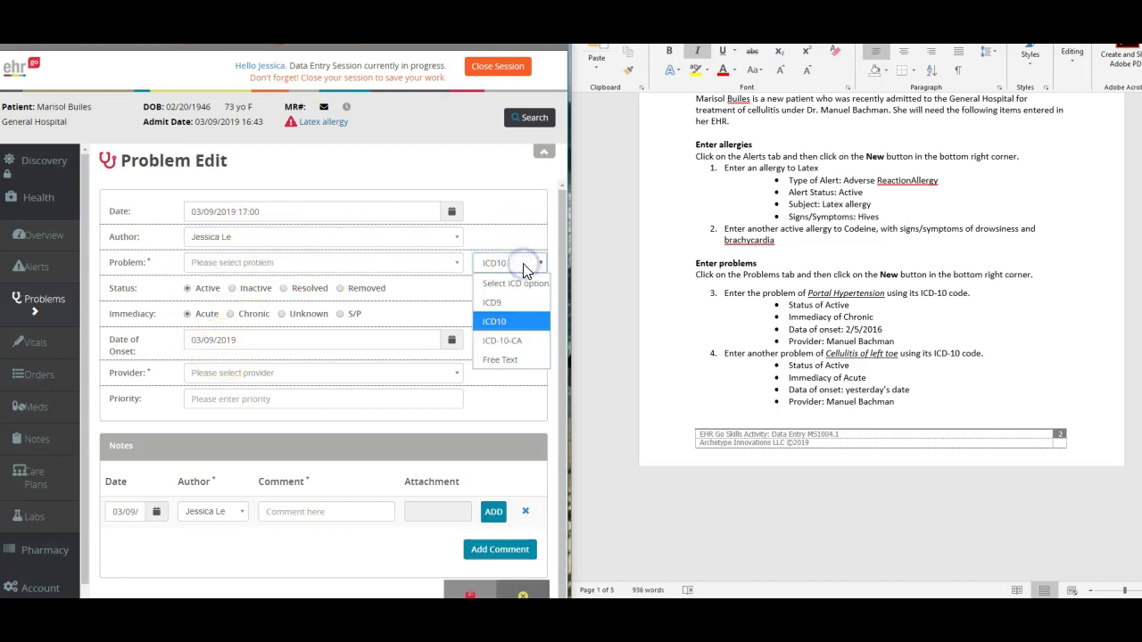
left_click(503, 323)
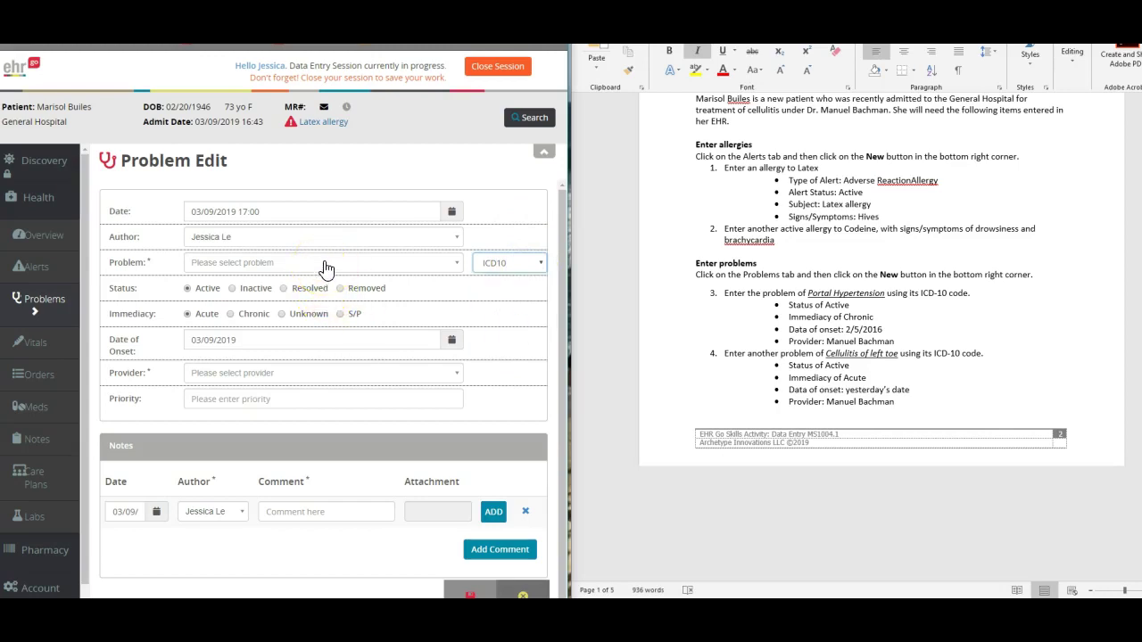
left_click(326, 267)
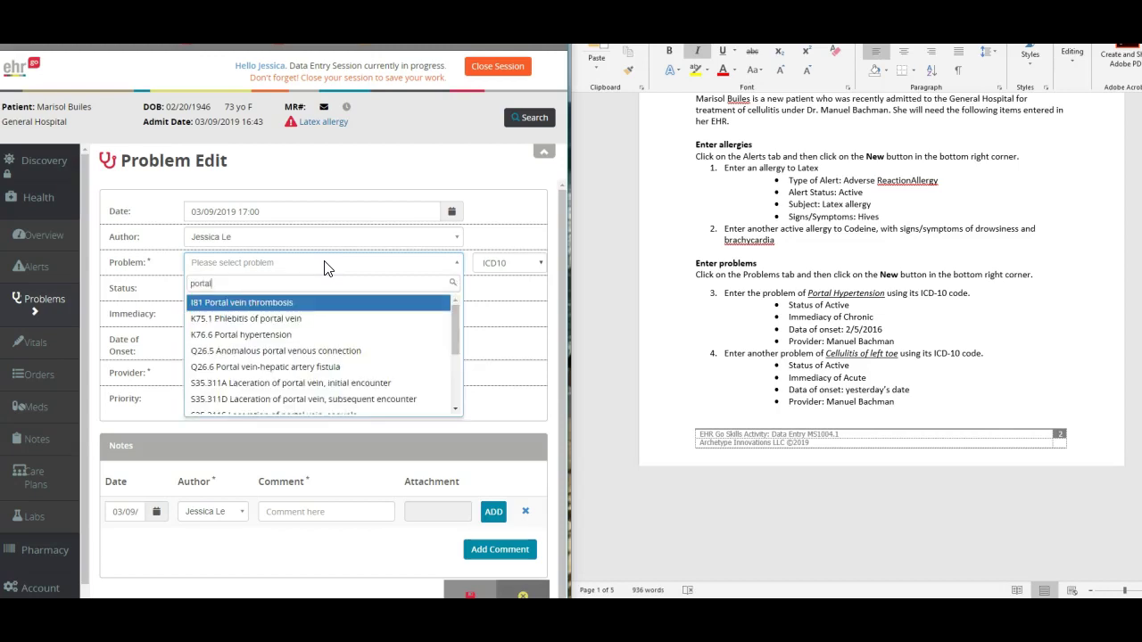
left_click(276, 335)
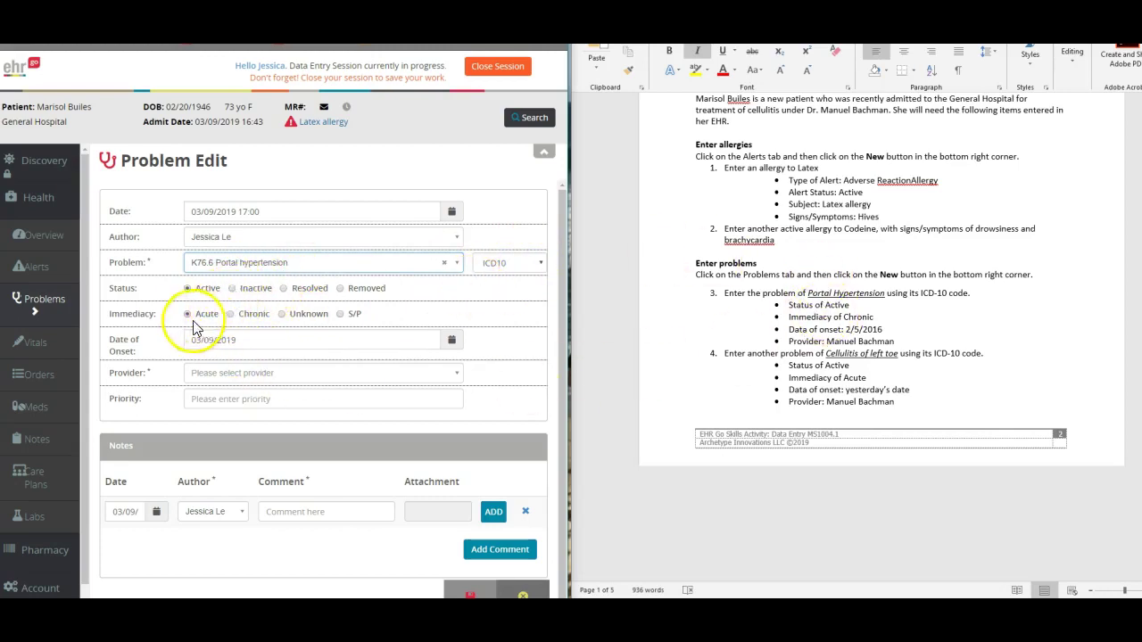
left_click(231, 315)
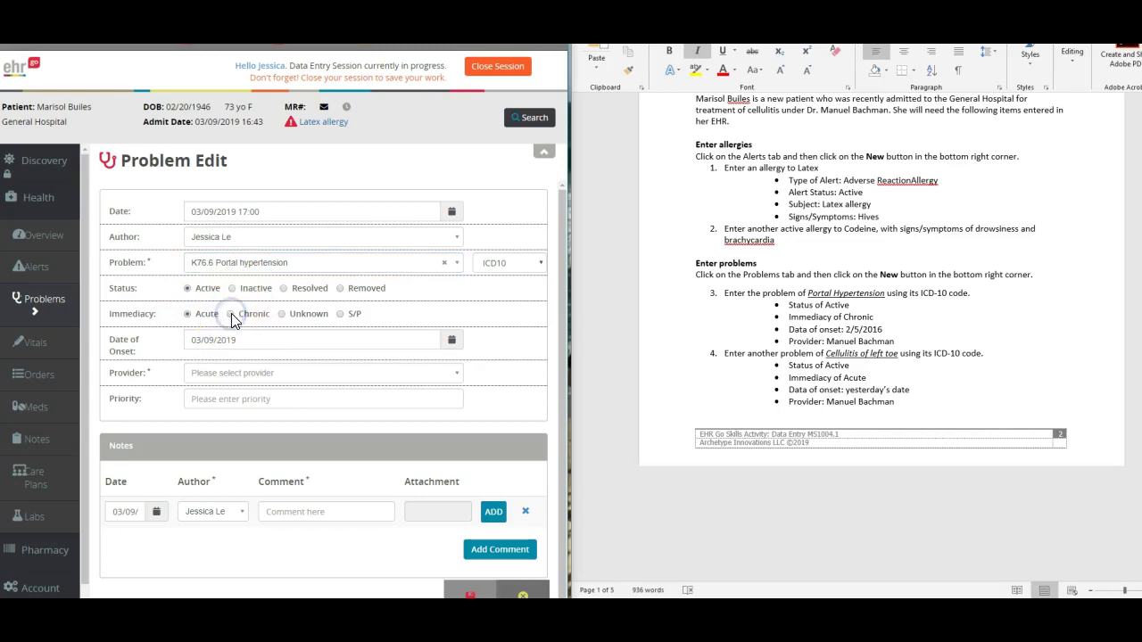
Step: Set the portal hypertension problem's date of onset to 02/05/2016
left_click(448, 340)
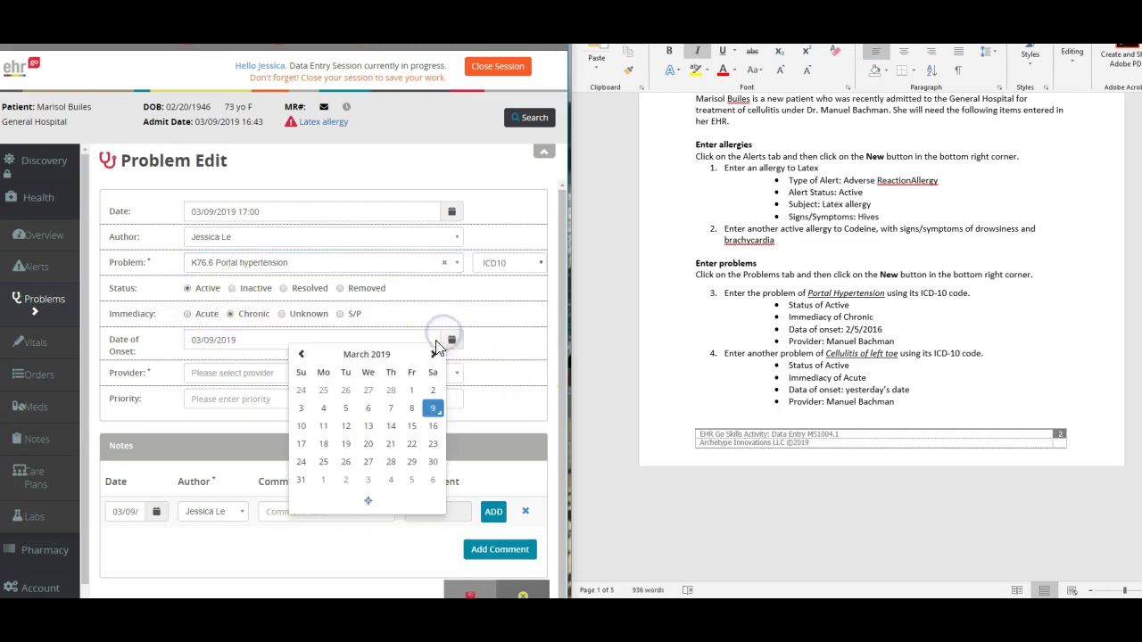
left_click(298, 357)
left_click(299, 358)
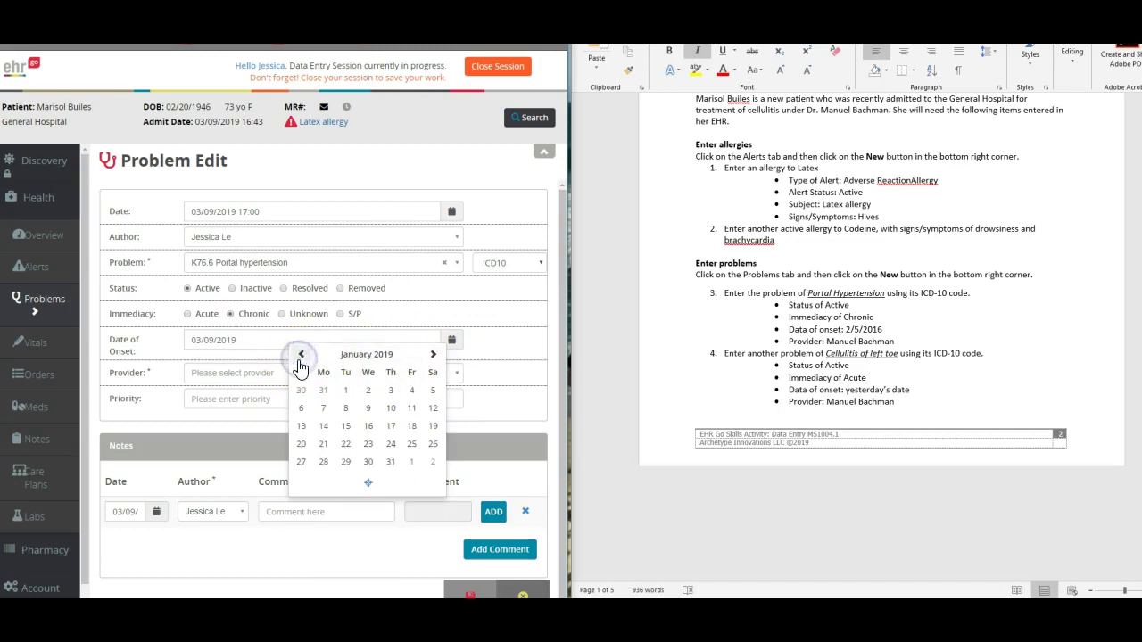
left_click(176, 342)
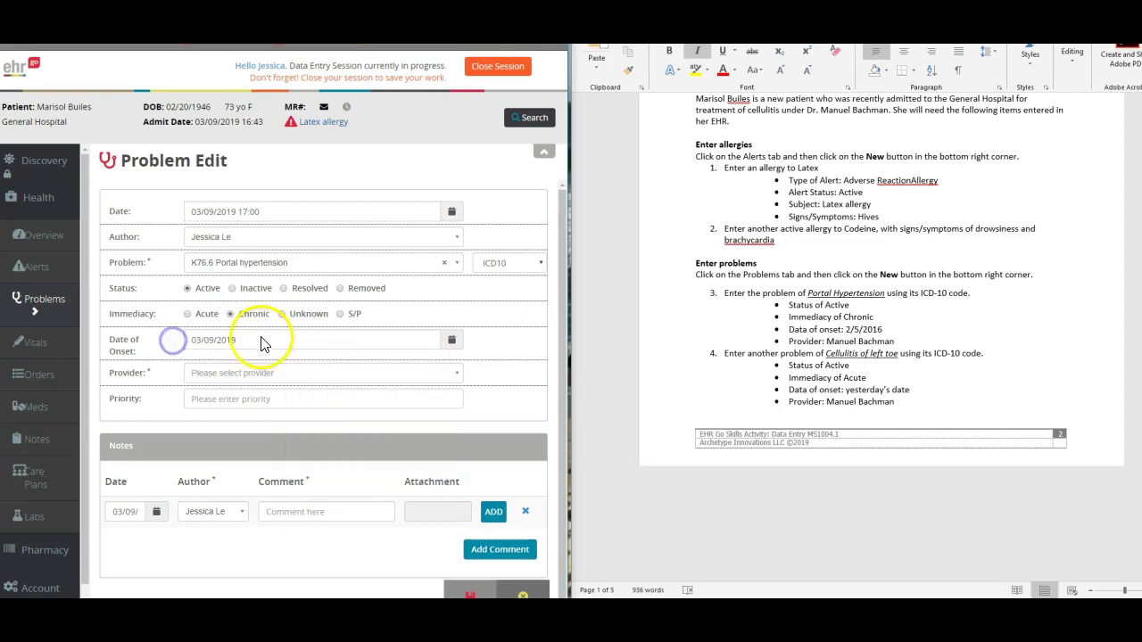
left_click(239, 339)
left_click(233, 337)
left_click(234, 337)
left_click(451, 339)
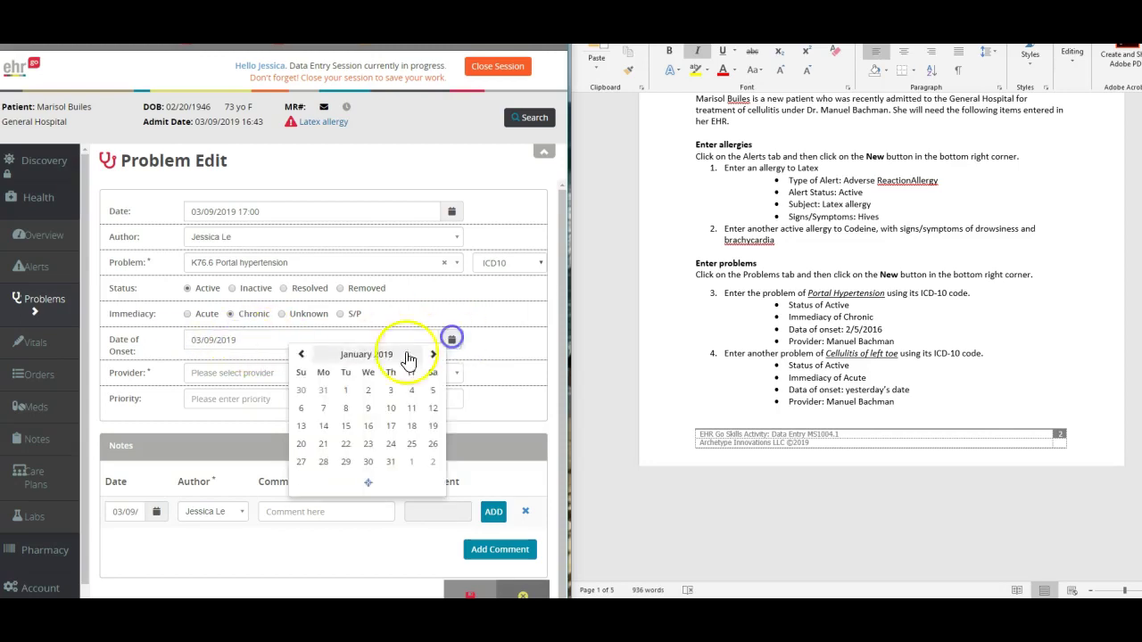
left_click(301, 355)
left_click(301, 355)
left_click(302, 355)
left_click(302, 355)
left_click(302, 355)
left_click(301, 355)
left_click(301, 356)
left_click(301, 355)
left_click(301, 355)
left_click(302, 355)
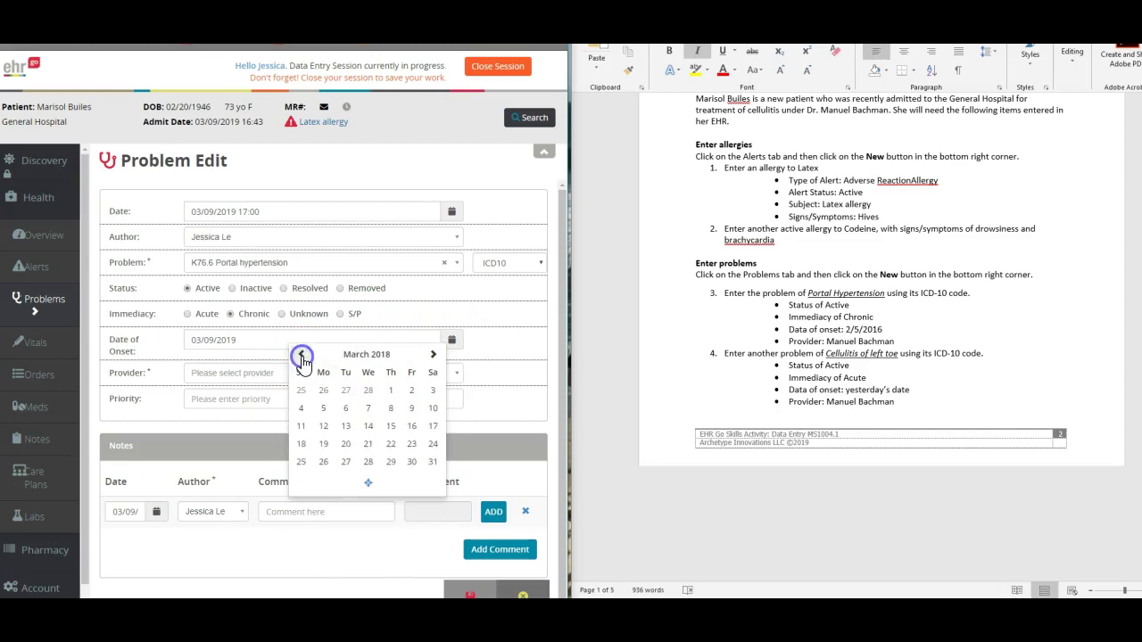
left_click(302, 355)
left_click(302, 355)
left_click(301, 355)
left_click(302, 355)
left_click(302, 355)
left_click(302, 355)
left_click(302, 355)
left_click(302, 355)
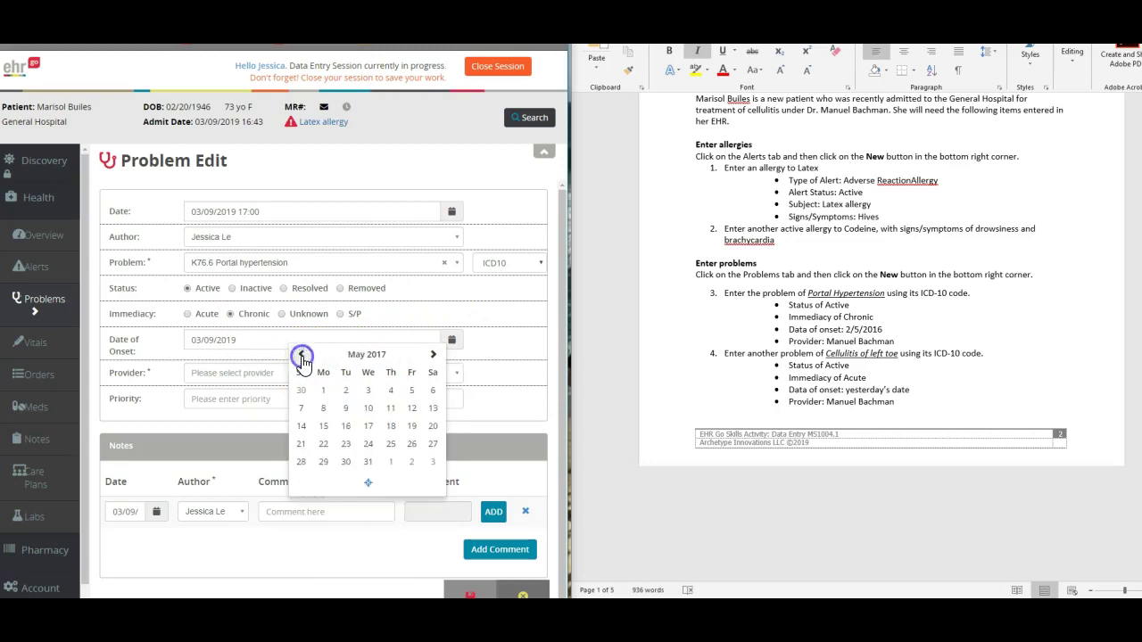
left_click(302, 355)
left_click(302, 355)
left_click(302, 355)
left_click(302, 355)
left_click(302, 355)
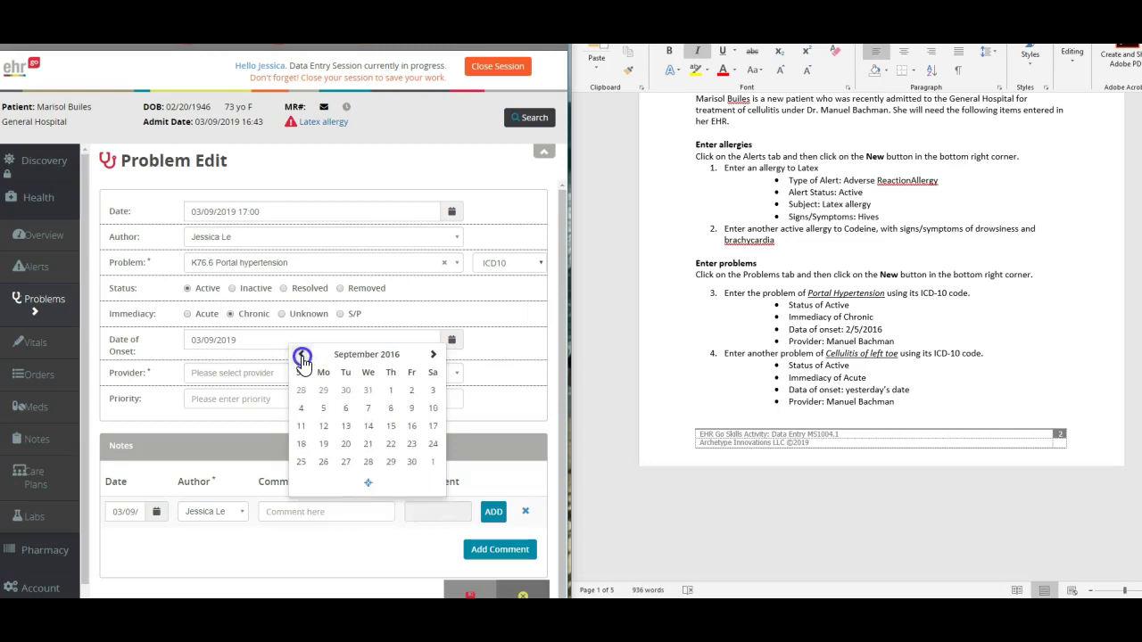
left_click(302, 356)
left_click(302, 355)
left_click(302, 356)
left_click(301, 355)
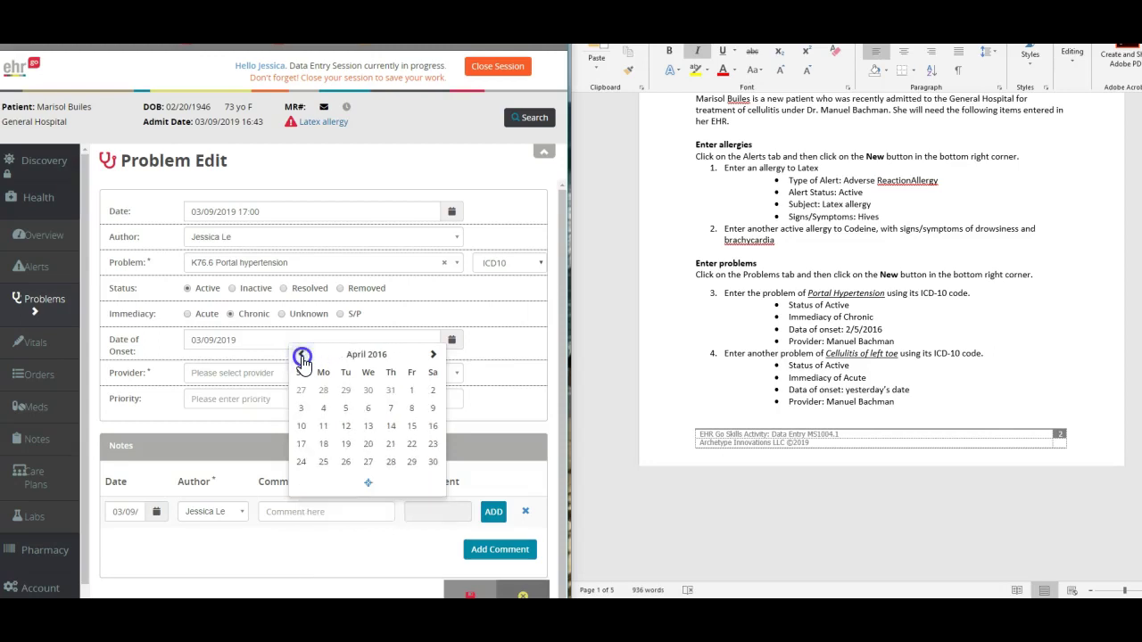
left_click(301, 355)
left_click(302, 355)
left_click(433, 355)
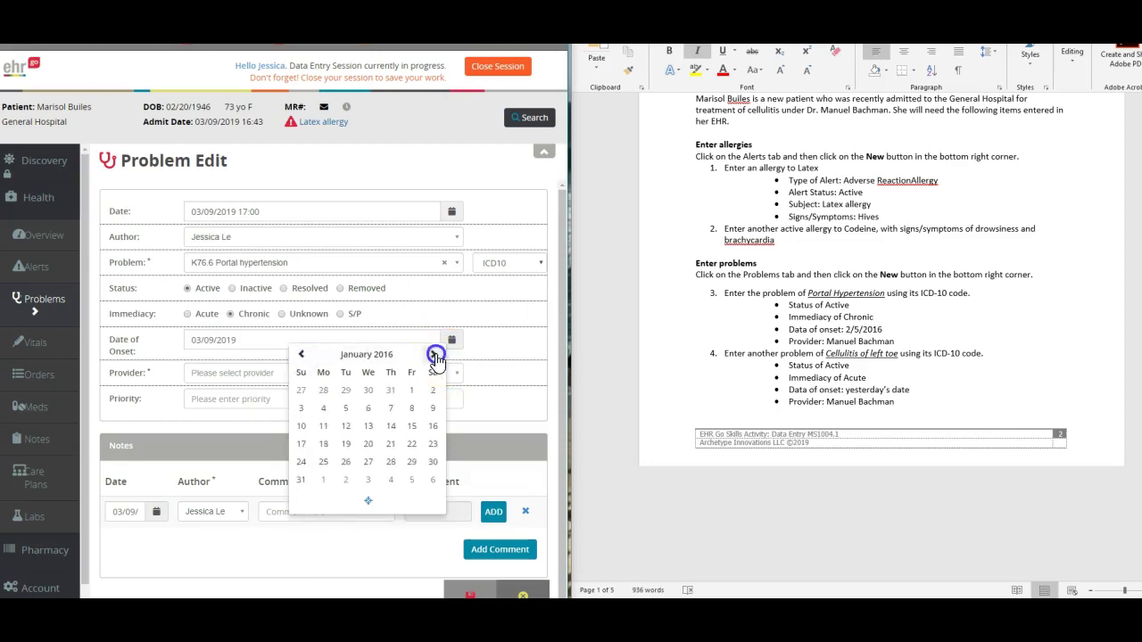
left_click(412, 390)
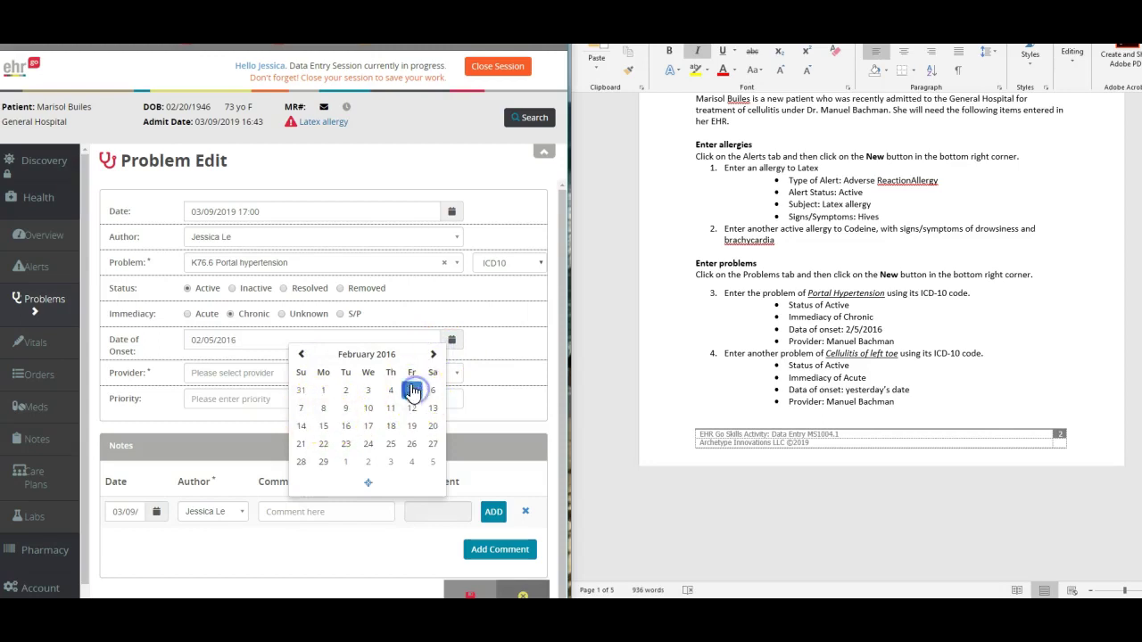
left_click(499, 348)
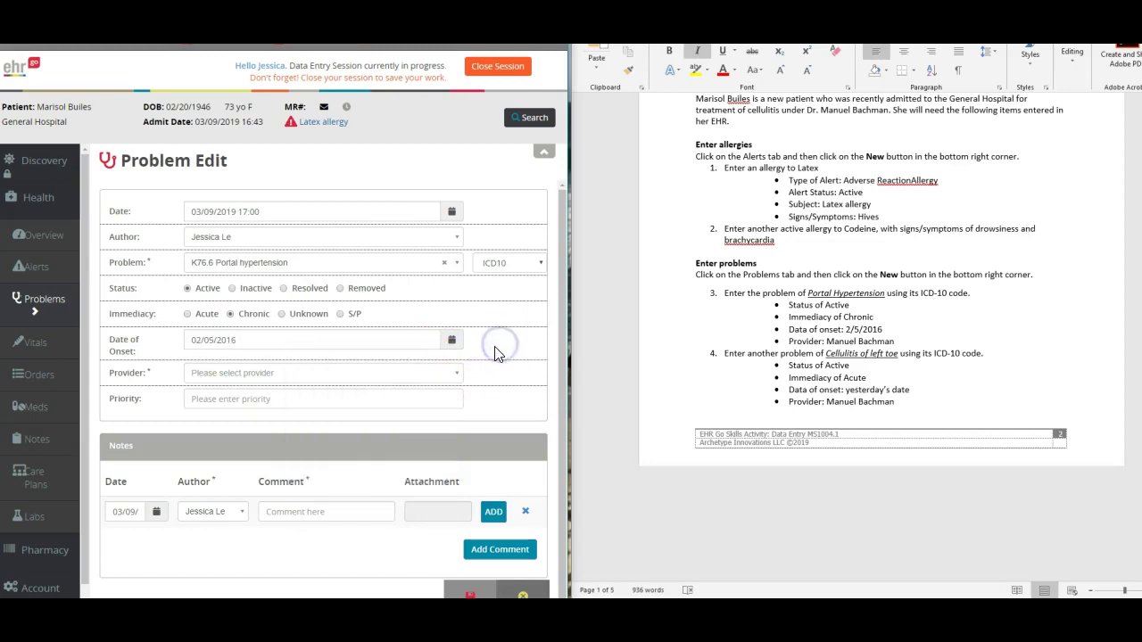
Step: Choose the provider named in the activity instructions, save the portal hypertension problem and return to the problems list
left_click(442, 381)
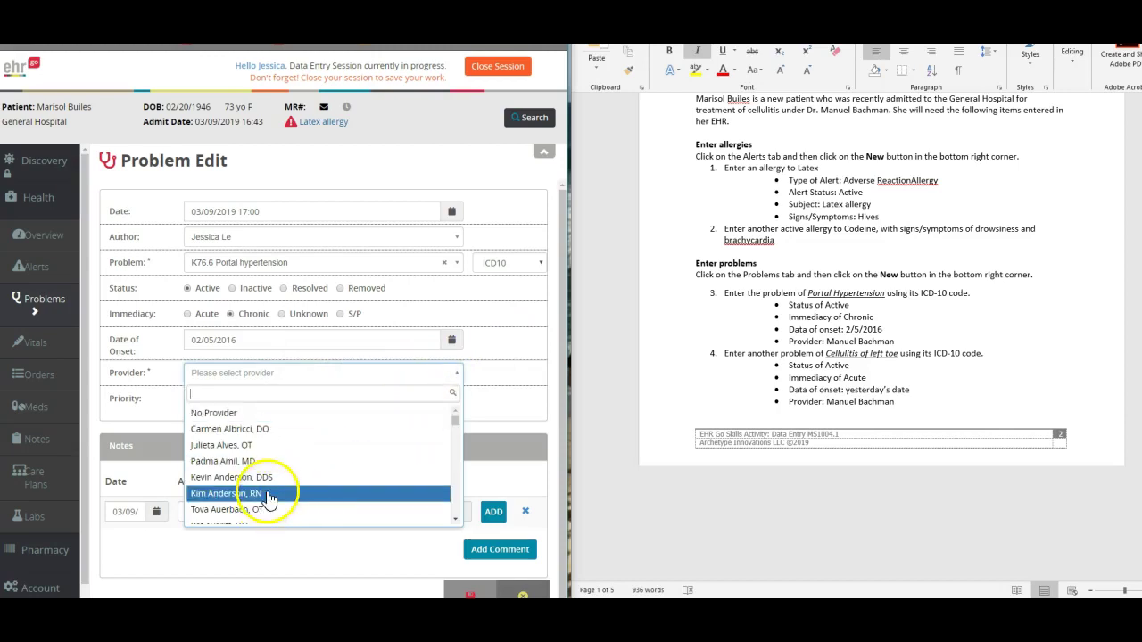
scroll(254, 499, "down", 1)
scroll(241, 499, "down", 2)
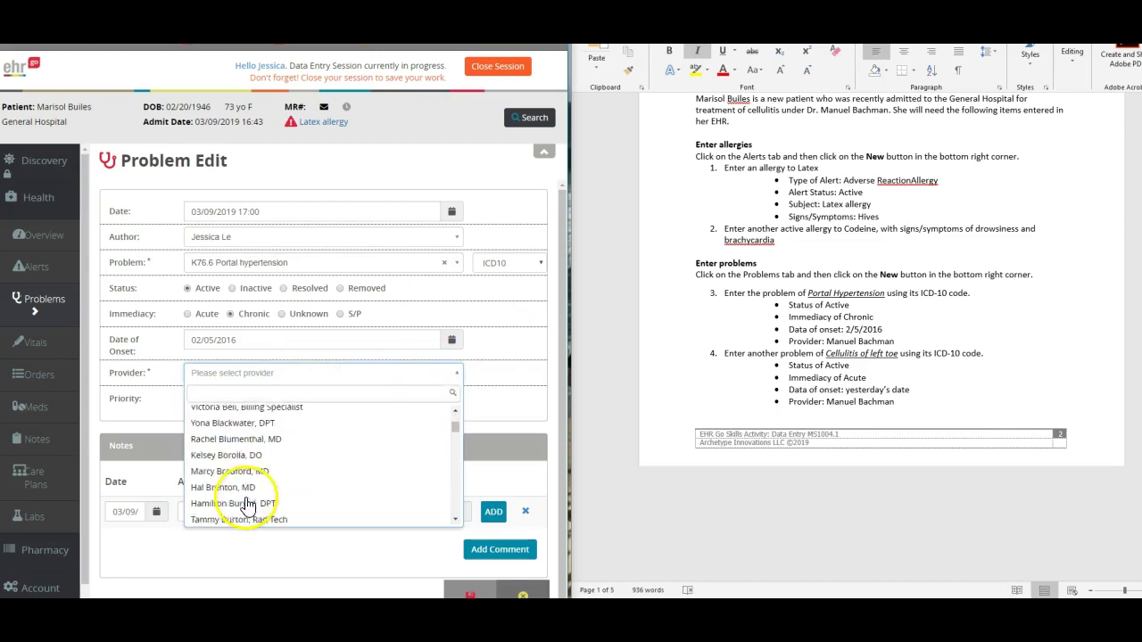
scroll(232, 497, "up", 2)
left_click(247, 487)
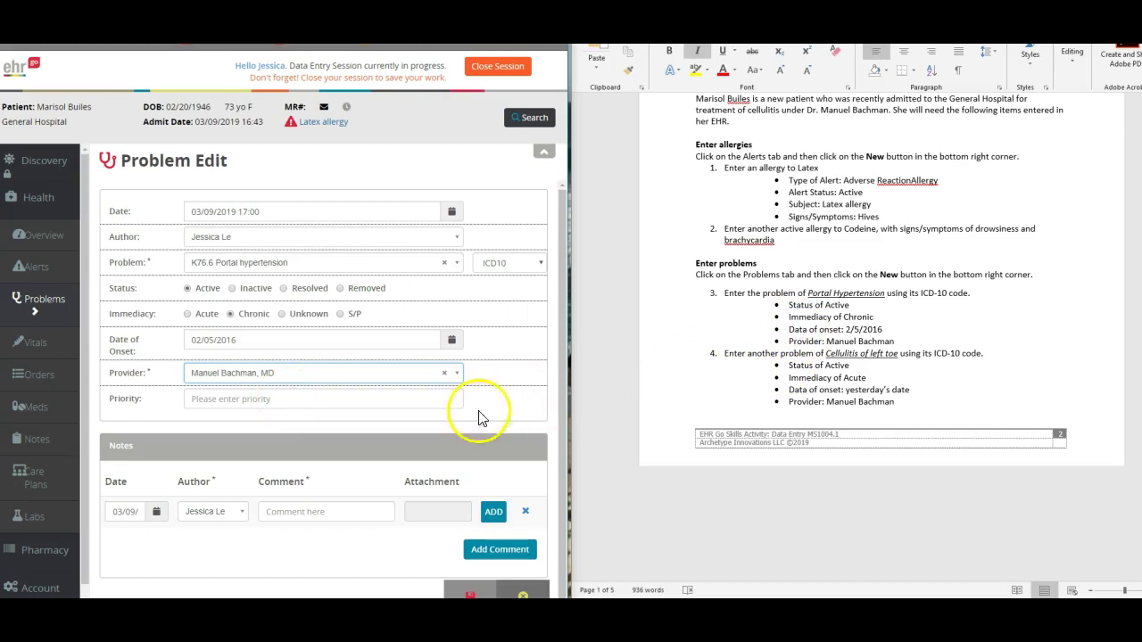
left_click(497, 553)
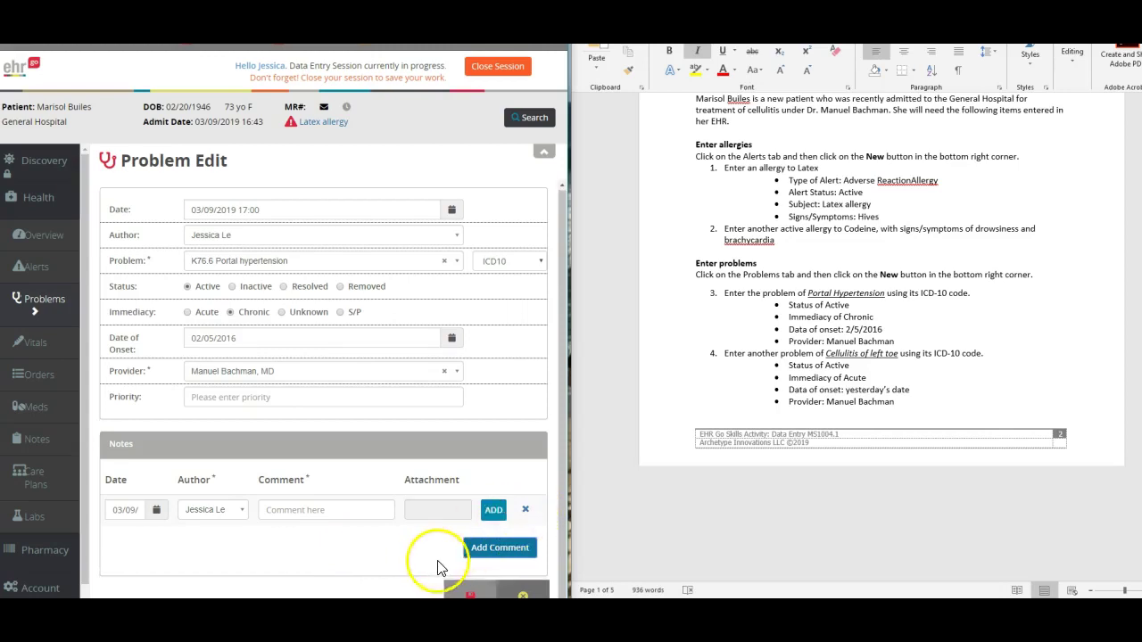
left_click(469, 594)
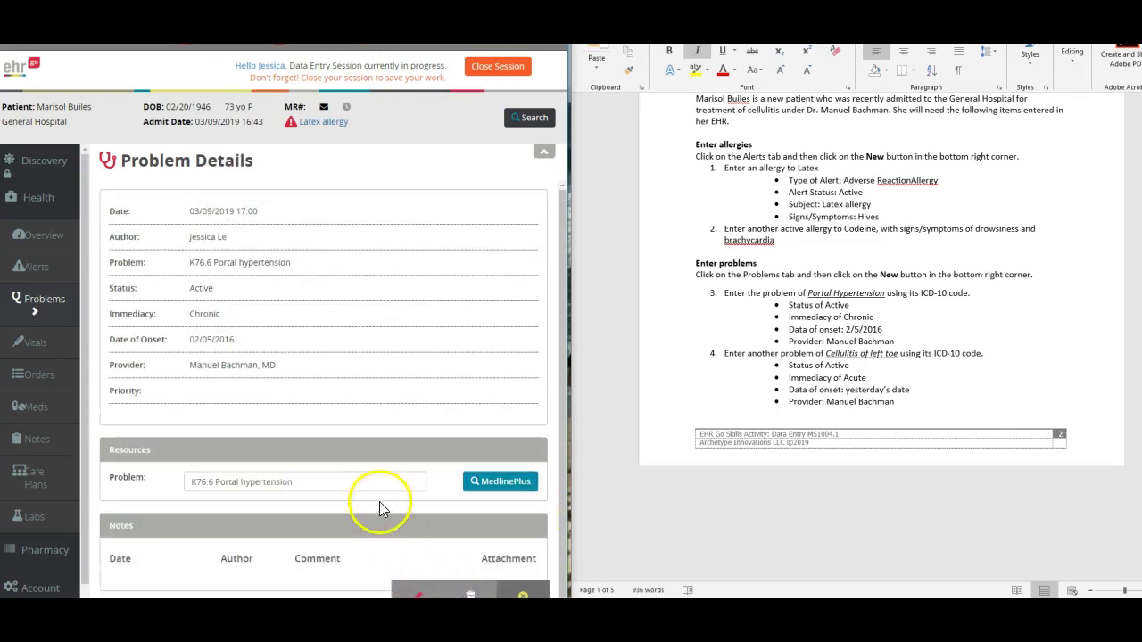
left_click(523, 593)
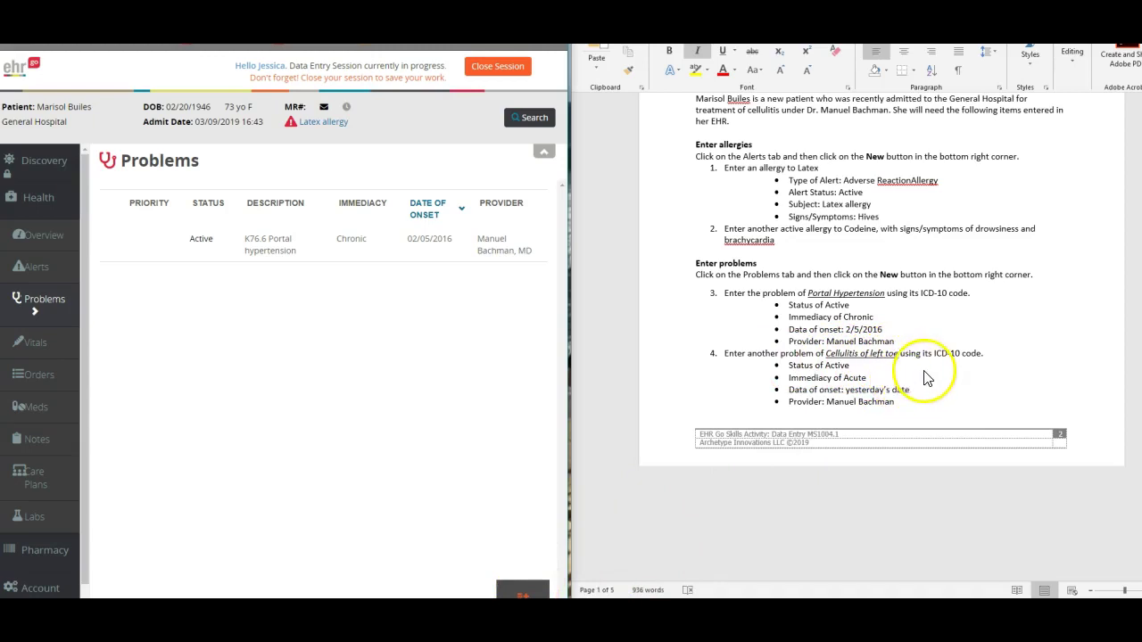
Step: Bring the vital signs and orders instructions into view in the activity document and open the patient's vitals
scroll(931, 377, "down", 1)
scroll(936, 393, "down", 7)
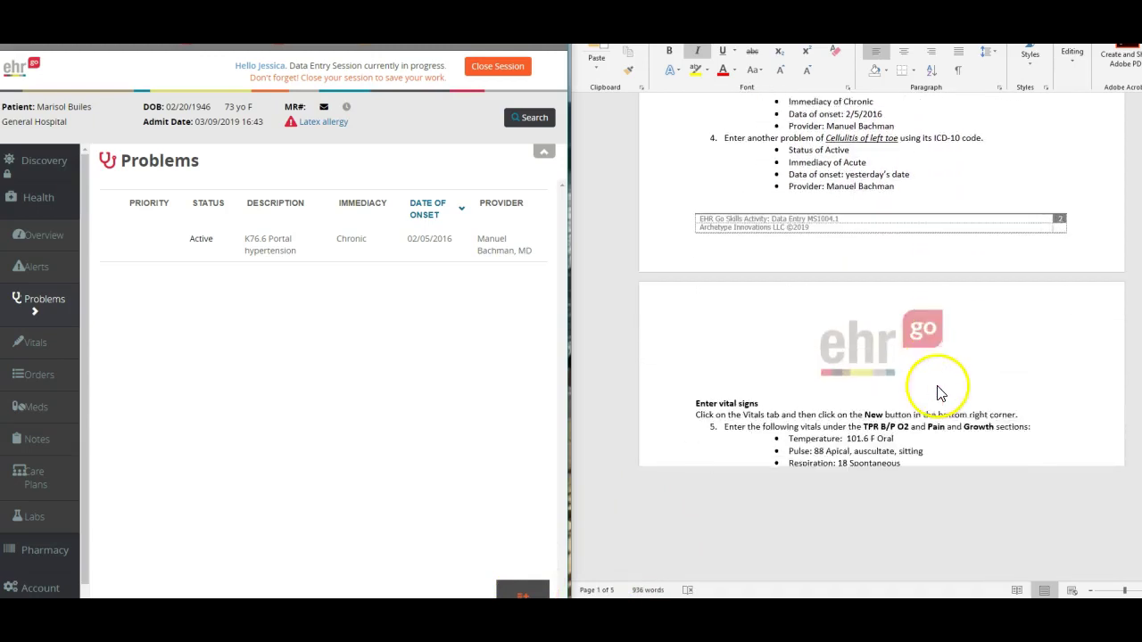
scroll(943, 393, "down", 1)
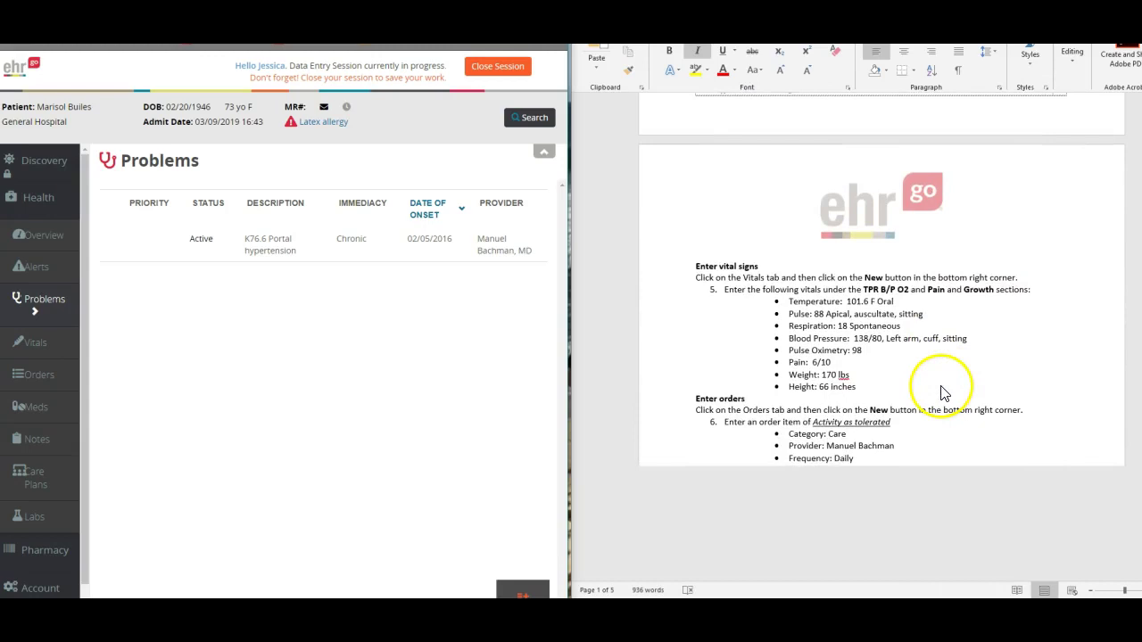
scroll(737, 302, "down", 1)
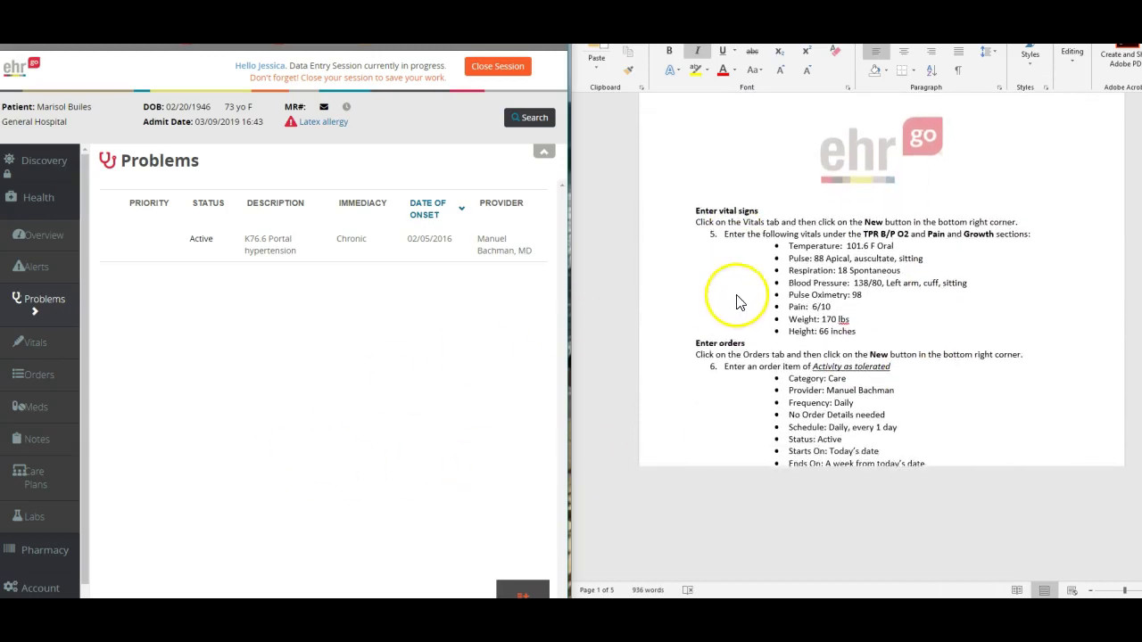
scroll(660, 357, "down", 3)
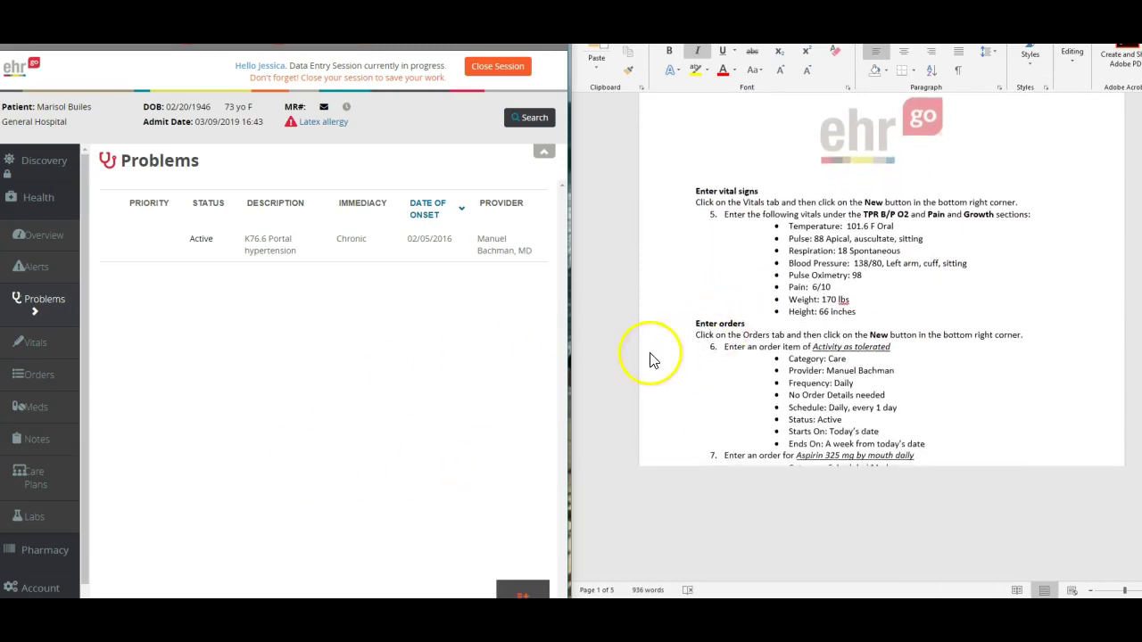
left_click(38, 346)
scroll(755, 320, "up", 1)
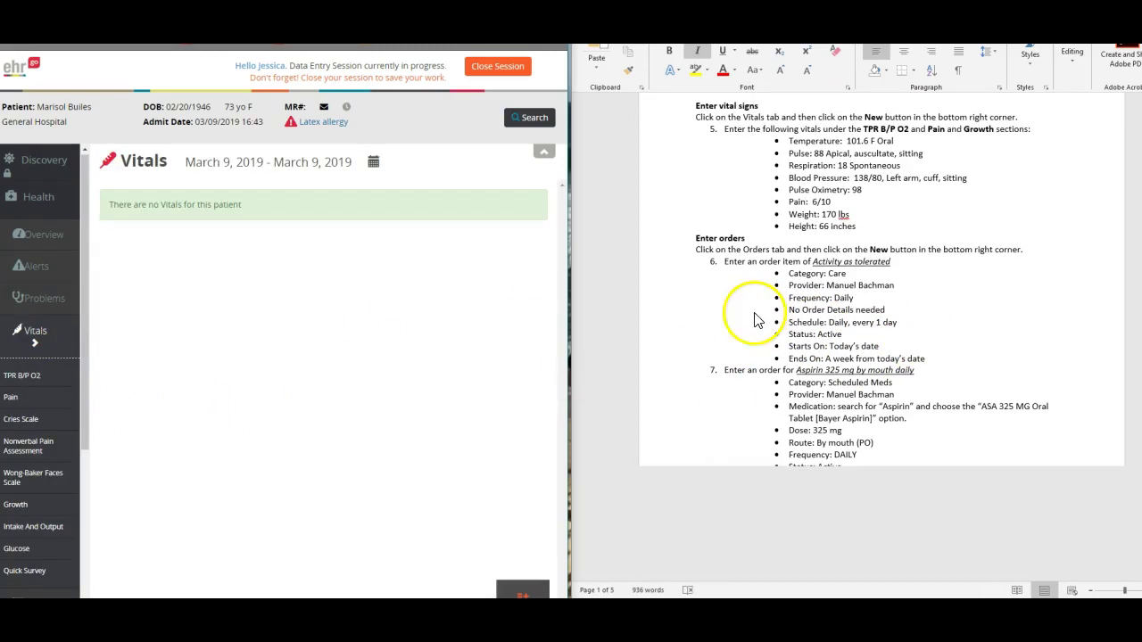
Step: Examine the TPR B/P O2 and Pain sections of a blank vitals entry and cancel it without saving
left_click(523, 590)
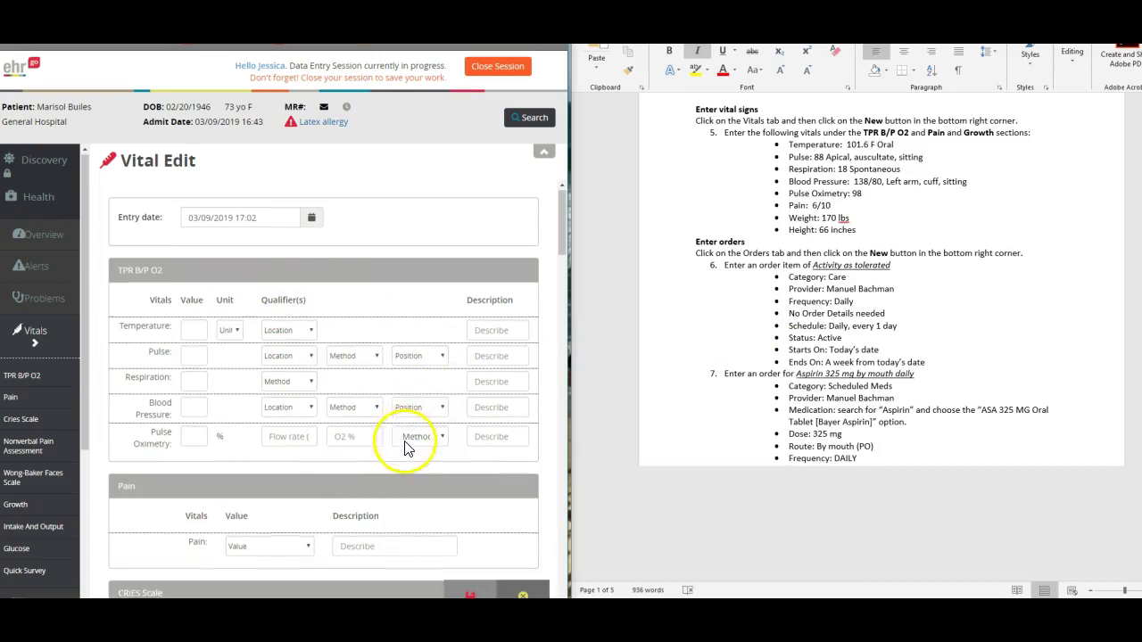
scroll(408, 438, "down", 3)
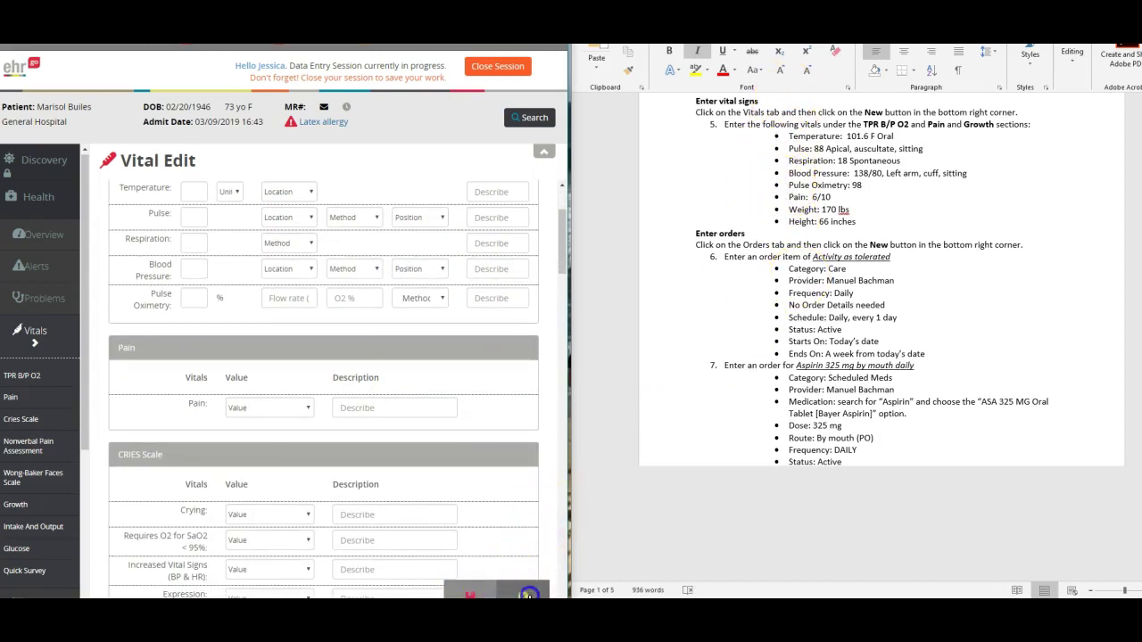
left_click(531, 593)
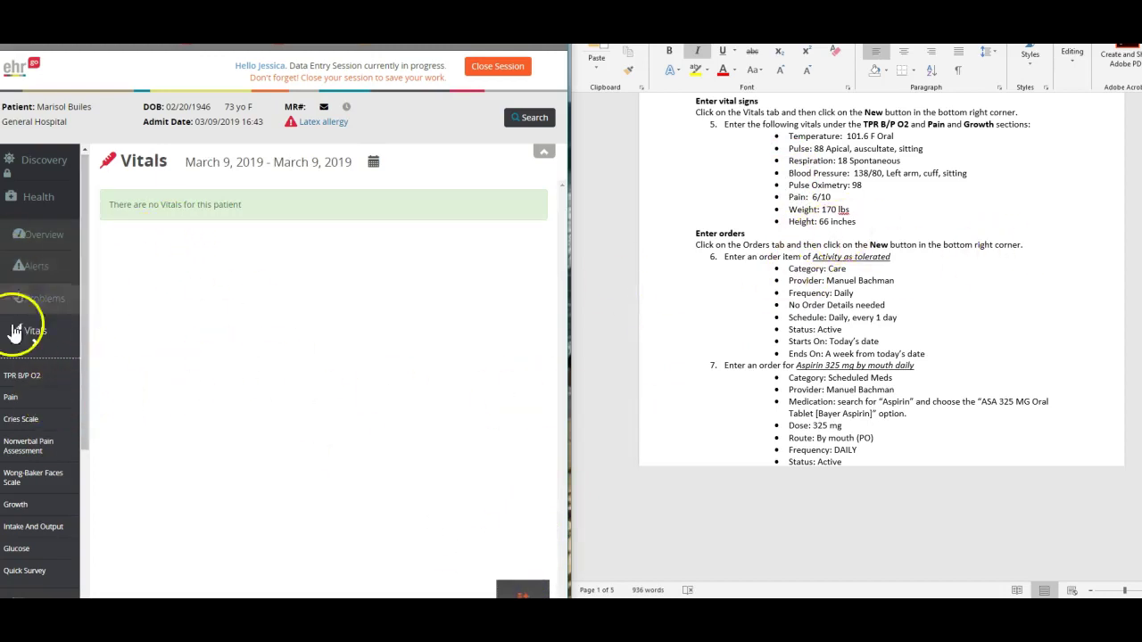
Step: Open the patient's orders list
left_click(19, 234)
left_click(40, 375)
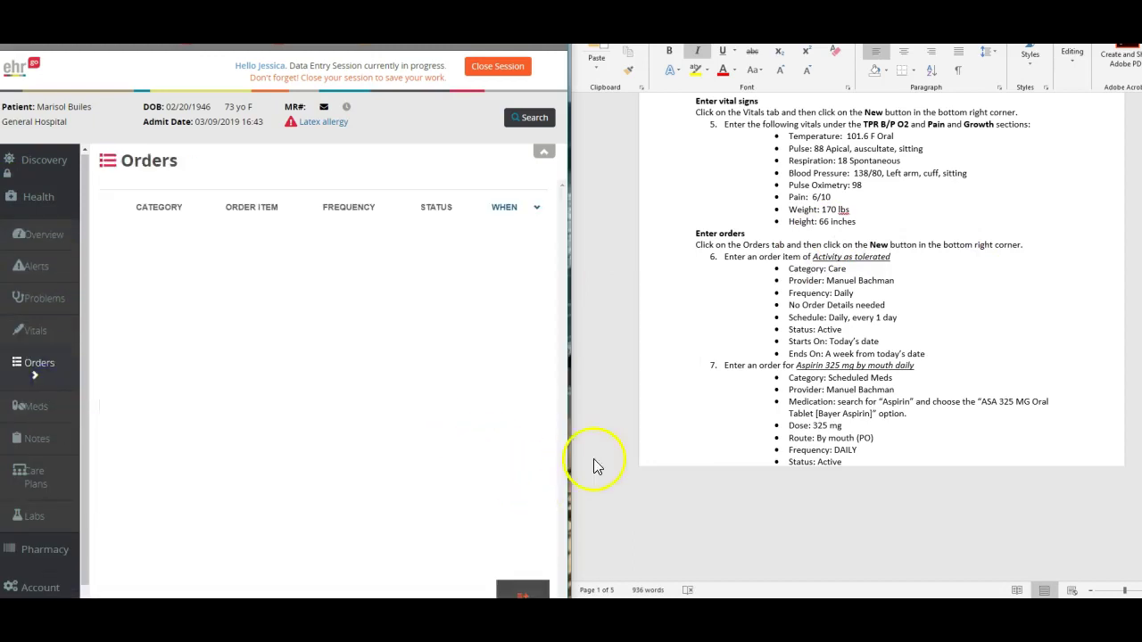
Step: Bring the order instructions into view in the activity document, create a new order and set its category to Care
scroll(726, 370, "down", 1)
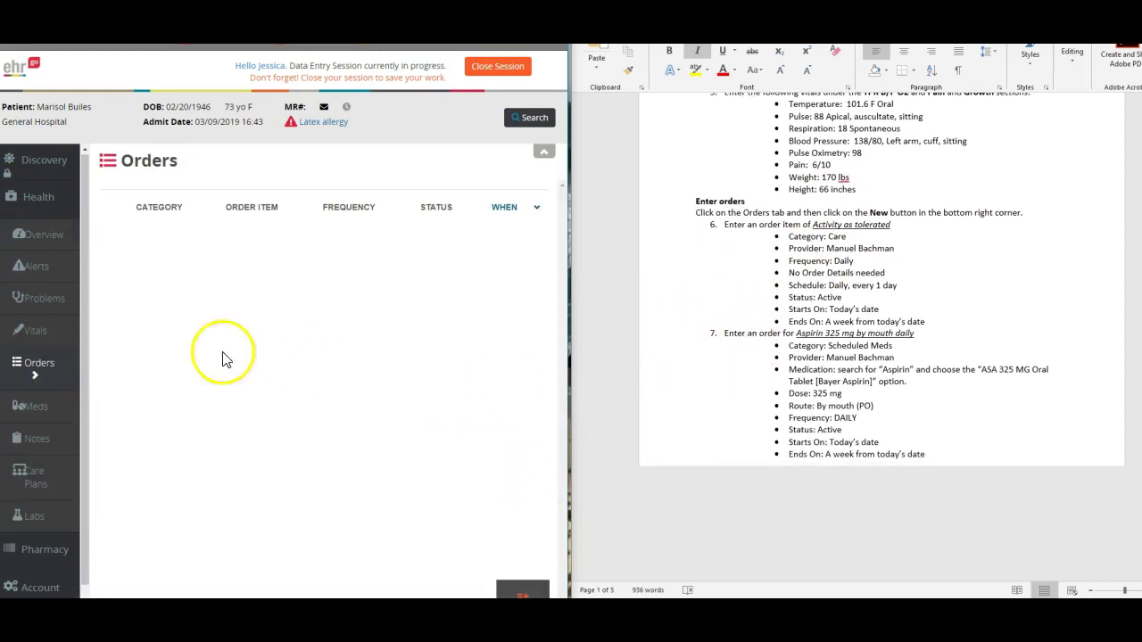
scroll(49, 339, "down", 1)
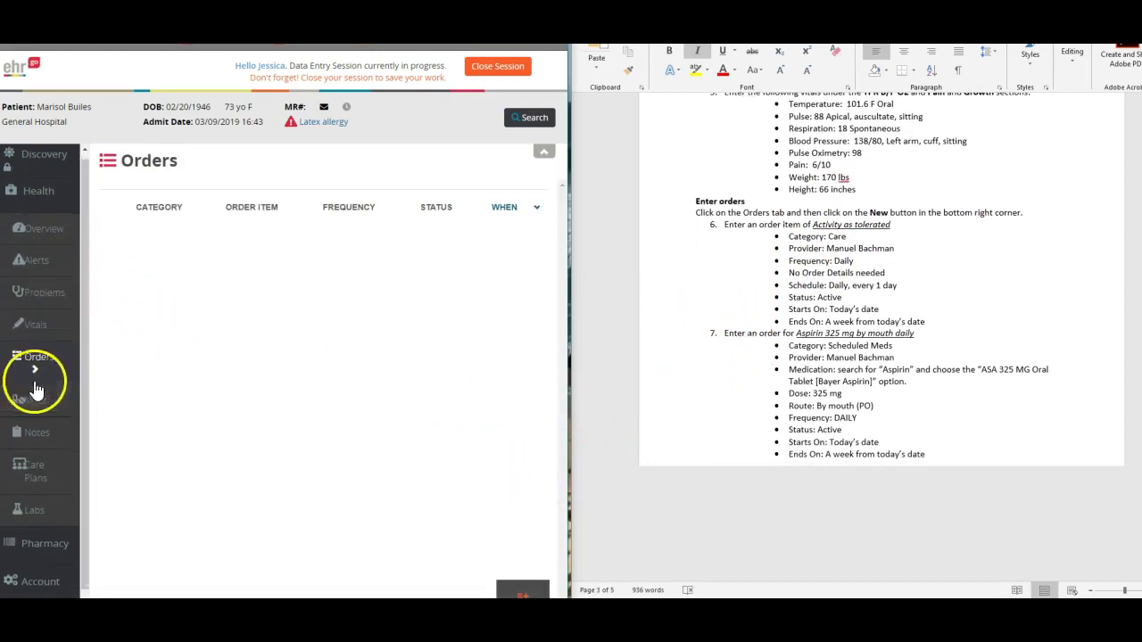
left_click(529, 592)
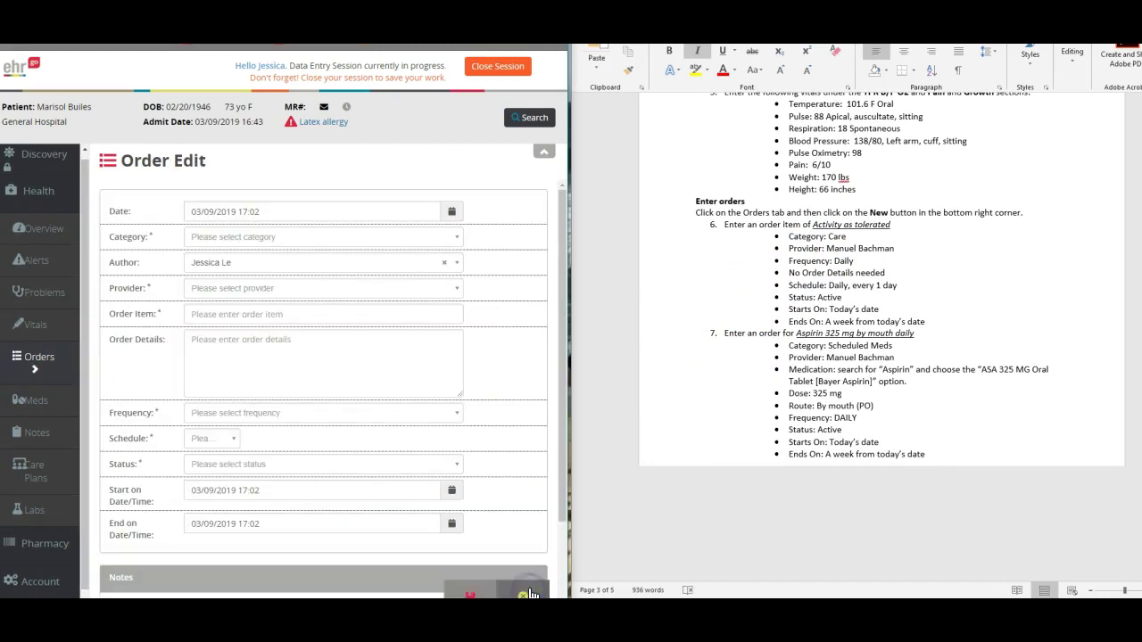
left_click(452, 239)
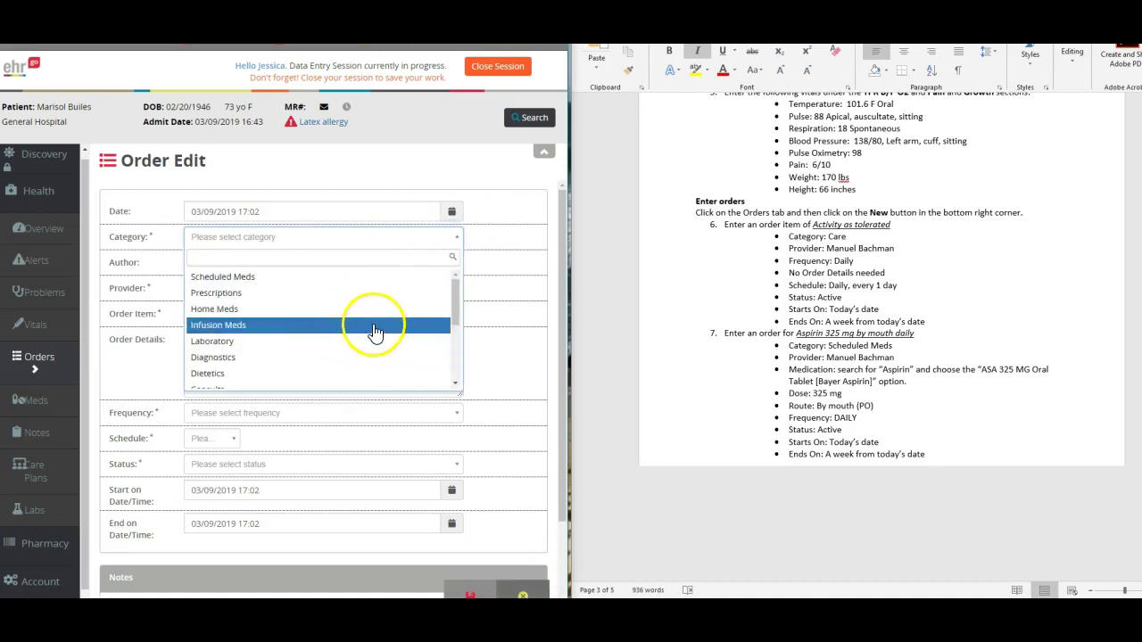
scroll(323, 345, "down", 2)
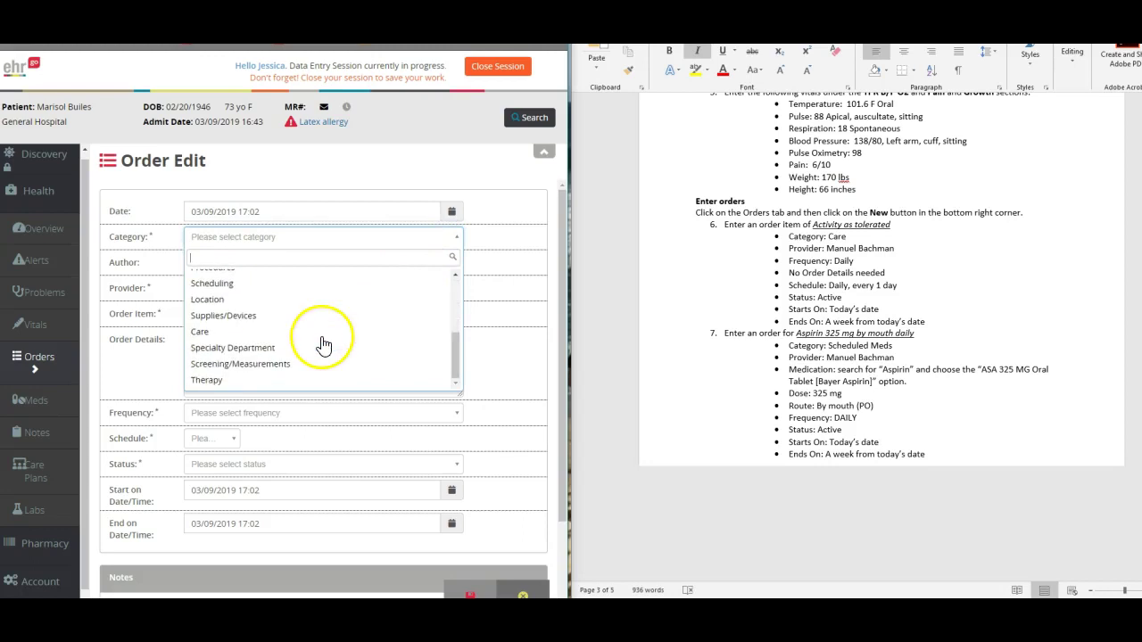
scroll(302, 365, "up", 4)
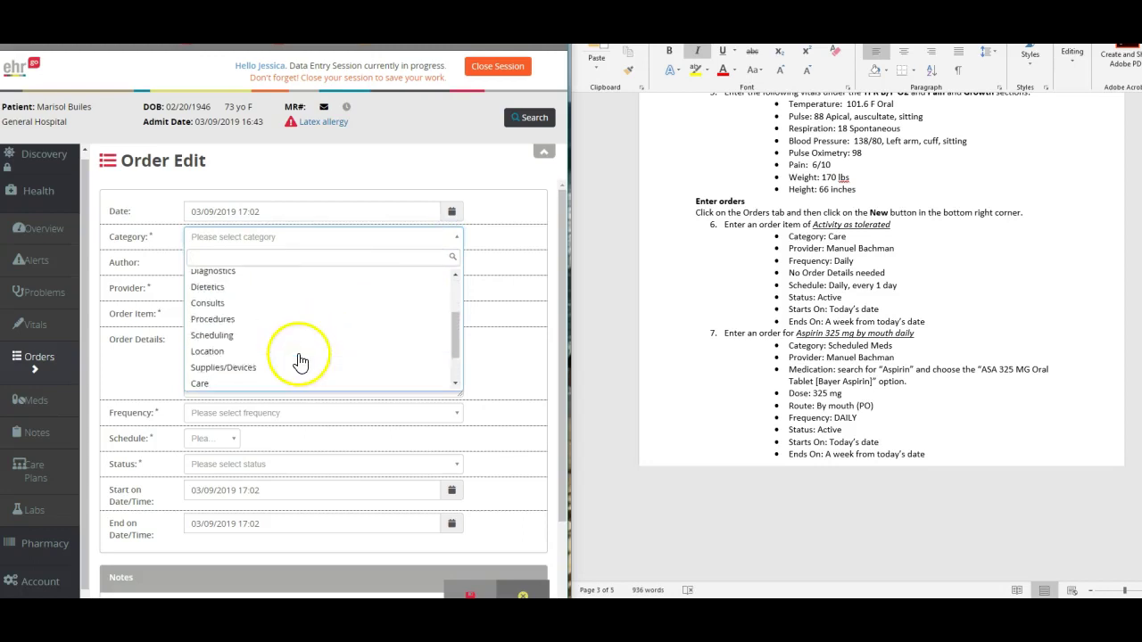
scroll(301, 357, "up", 2)
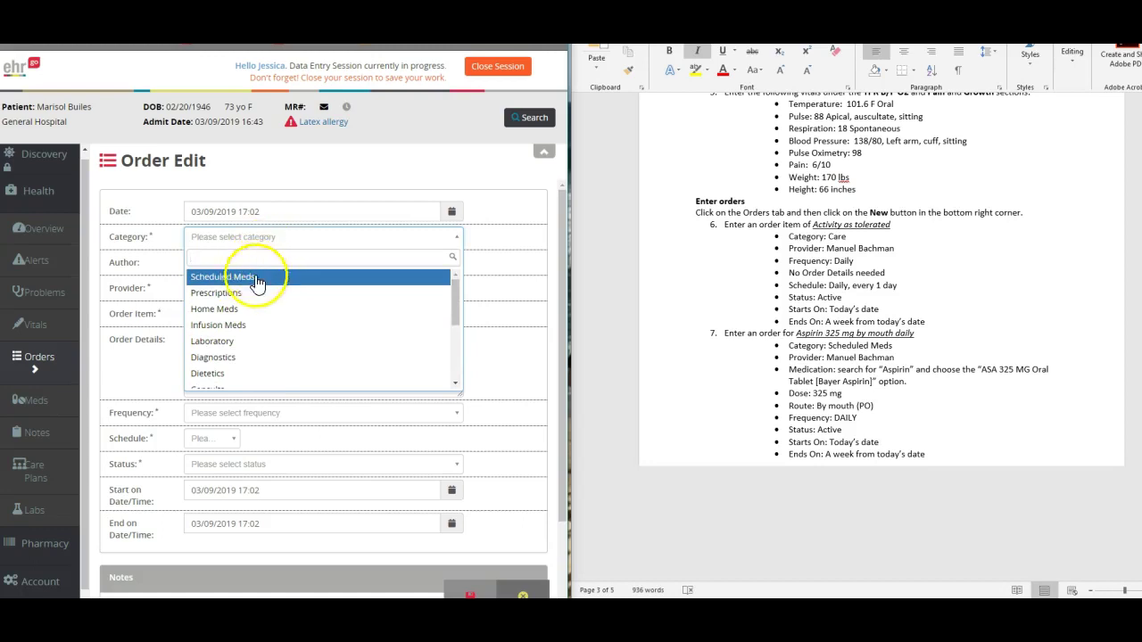
scroll(245, 325, "down", 3)
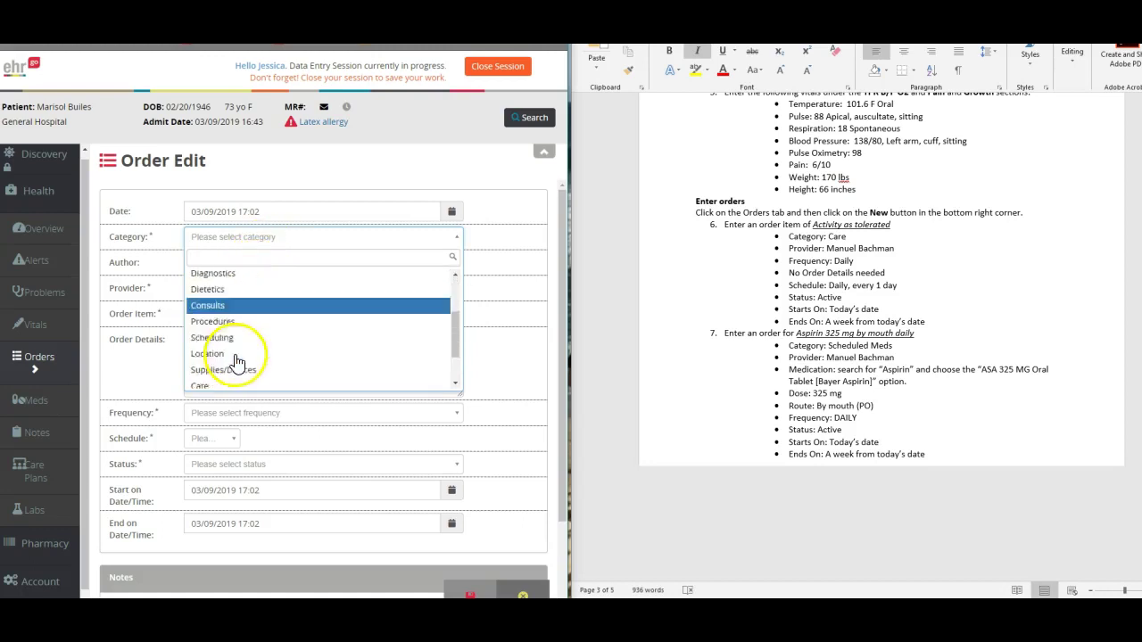
scroll(237, 346, "down", 1)
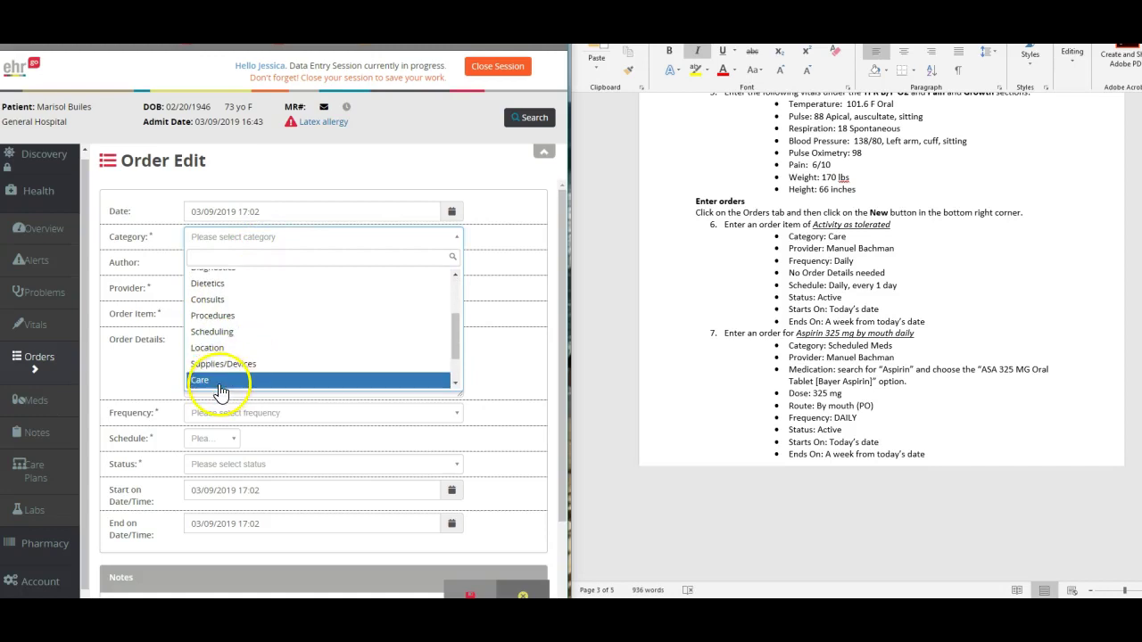
left_click(218, 386)
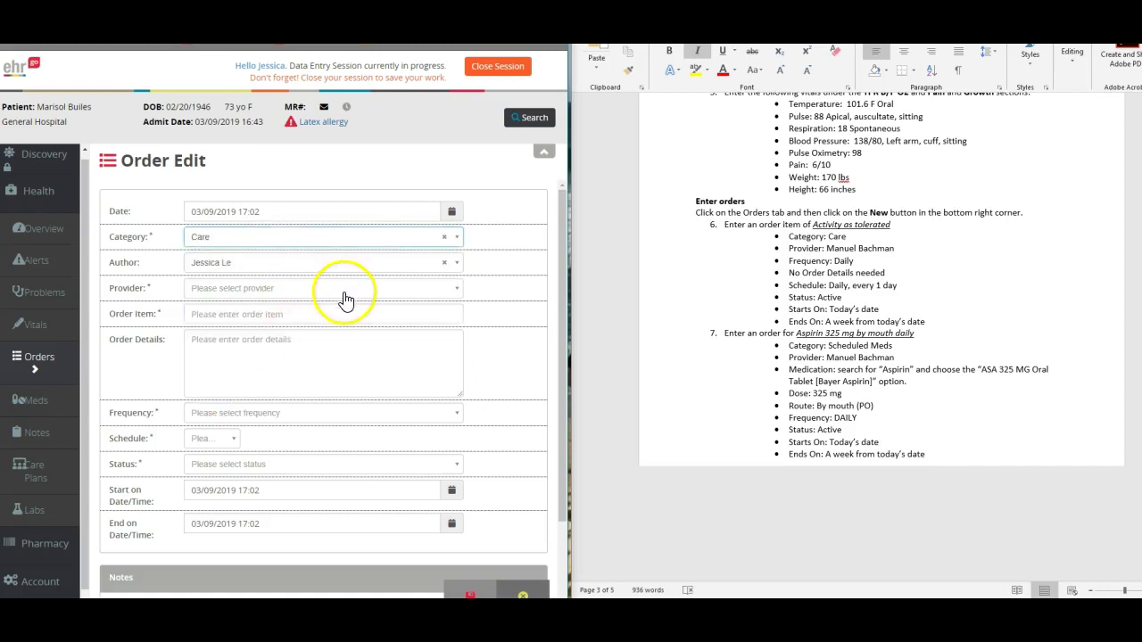
Step: Choose the provider named in the instructions and enter Activity as tolerated as the order item, leaving the order details blank
left_click(345, 294)
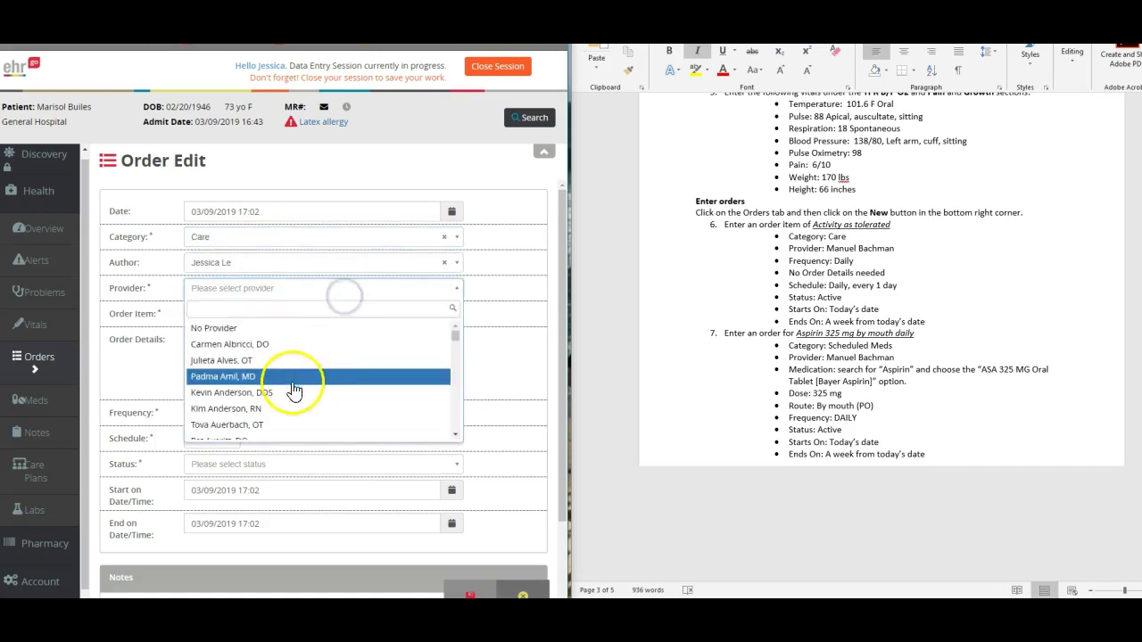
scroll(277, 427, "down", 3)
left_click(250, 396)
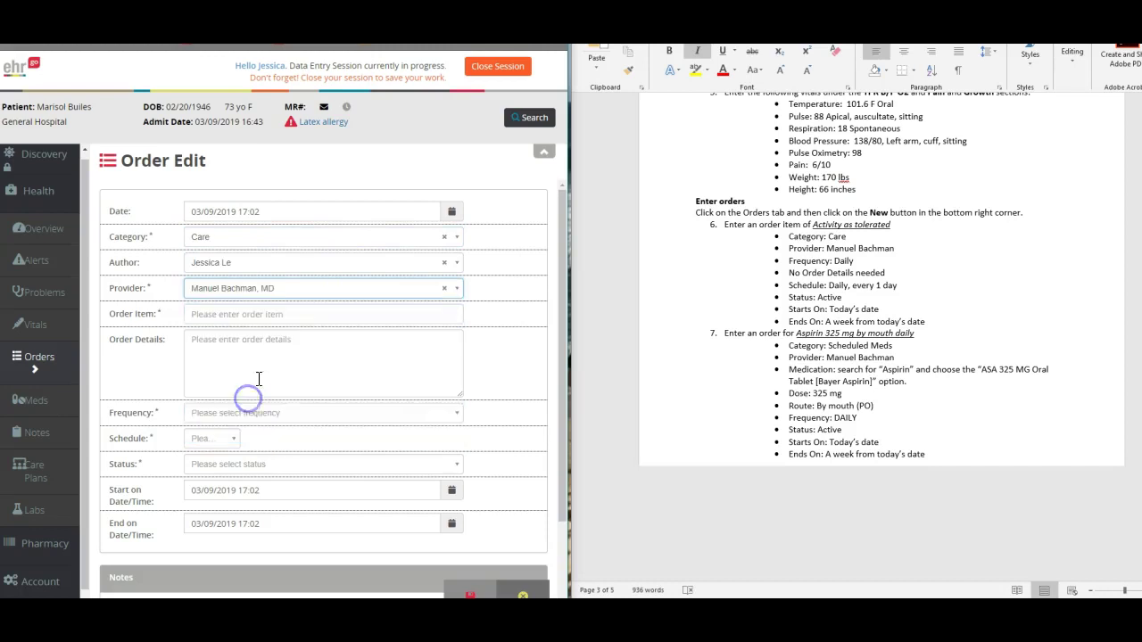
left_click(274, 314)
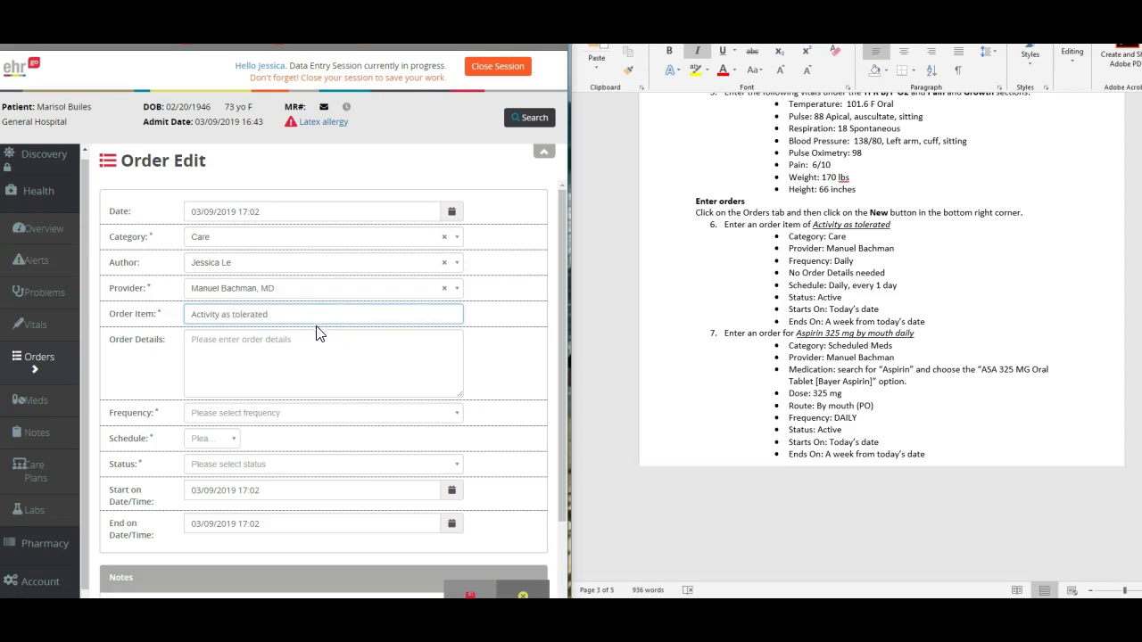
left_click(315, 343)
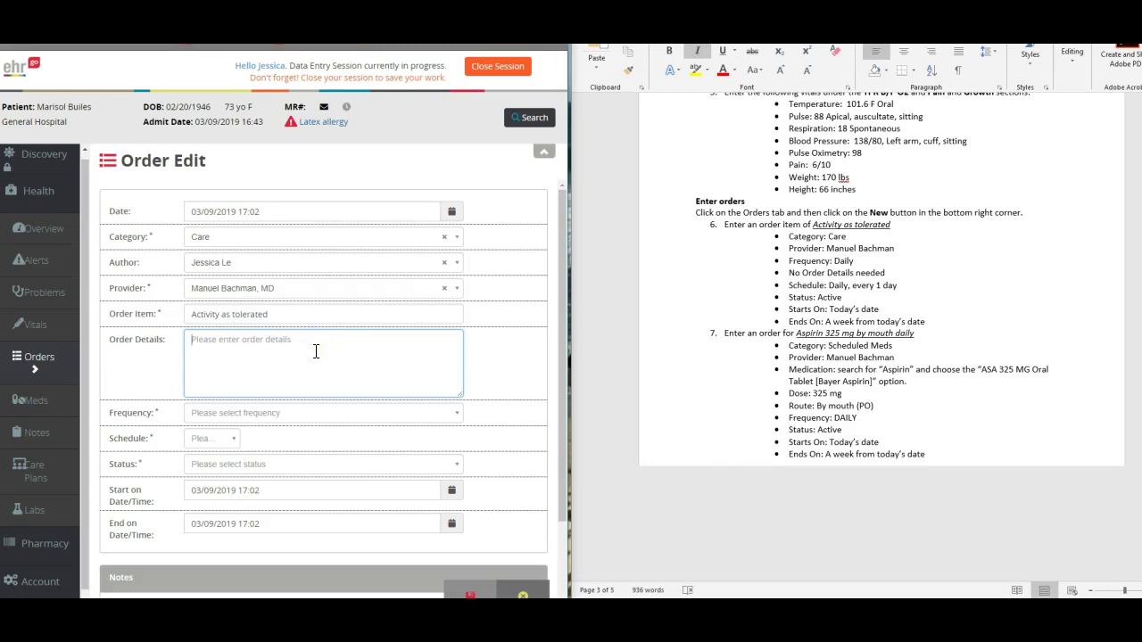
Step: Set the Activity as tolerated order's frequency to DAILY
left_click(294, 412)
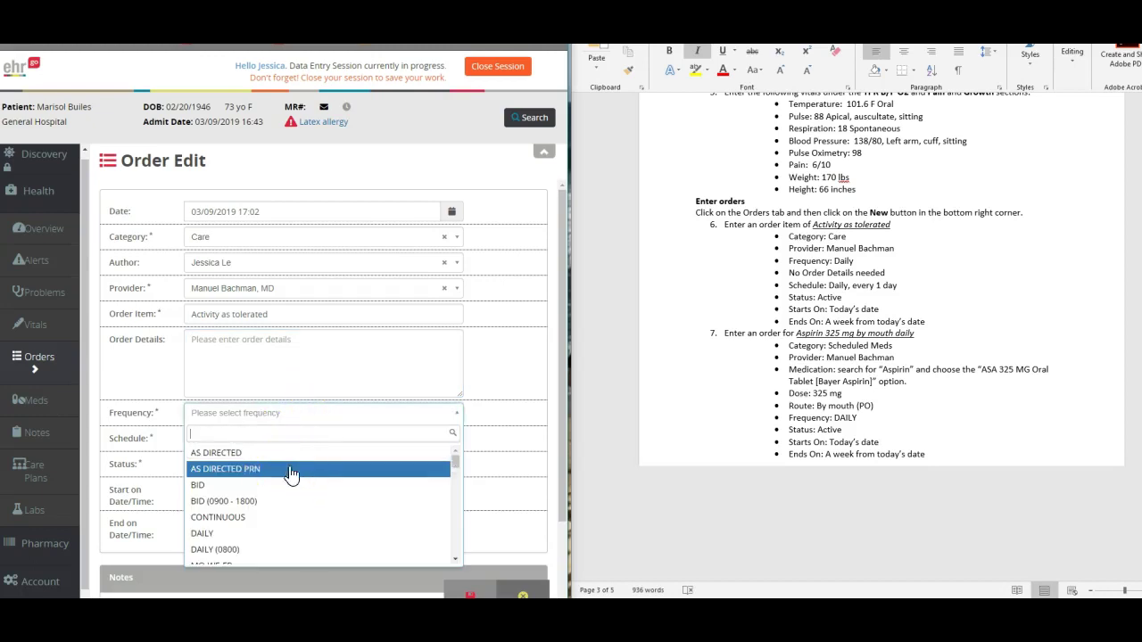
scroll(273, 535, "down", 3)
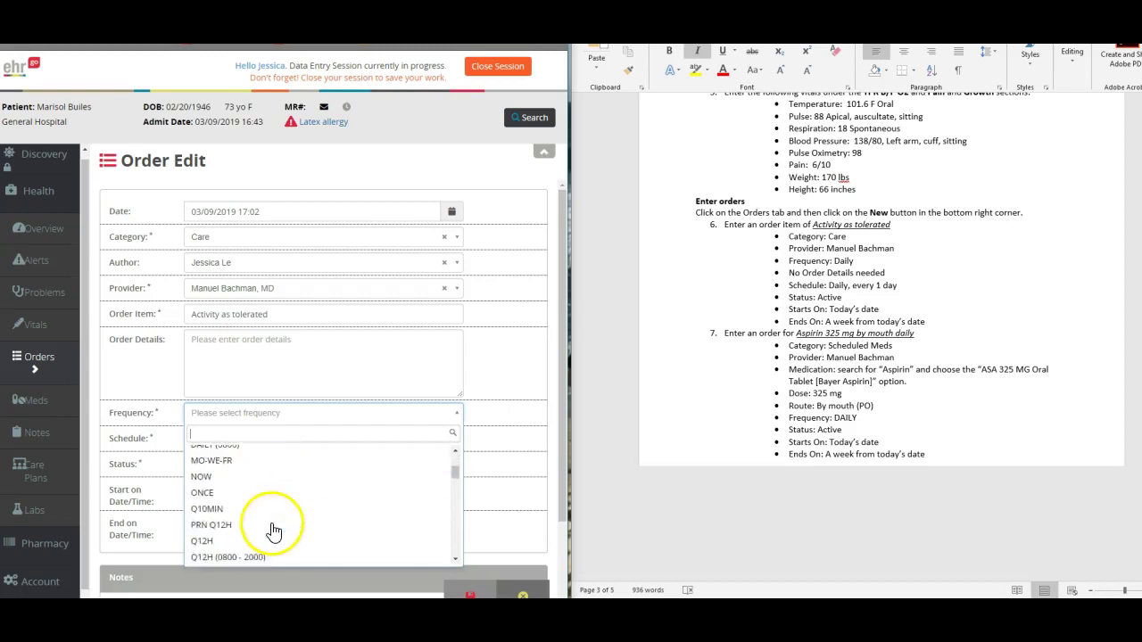
scroll(268, 509, "up", 2)
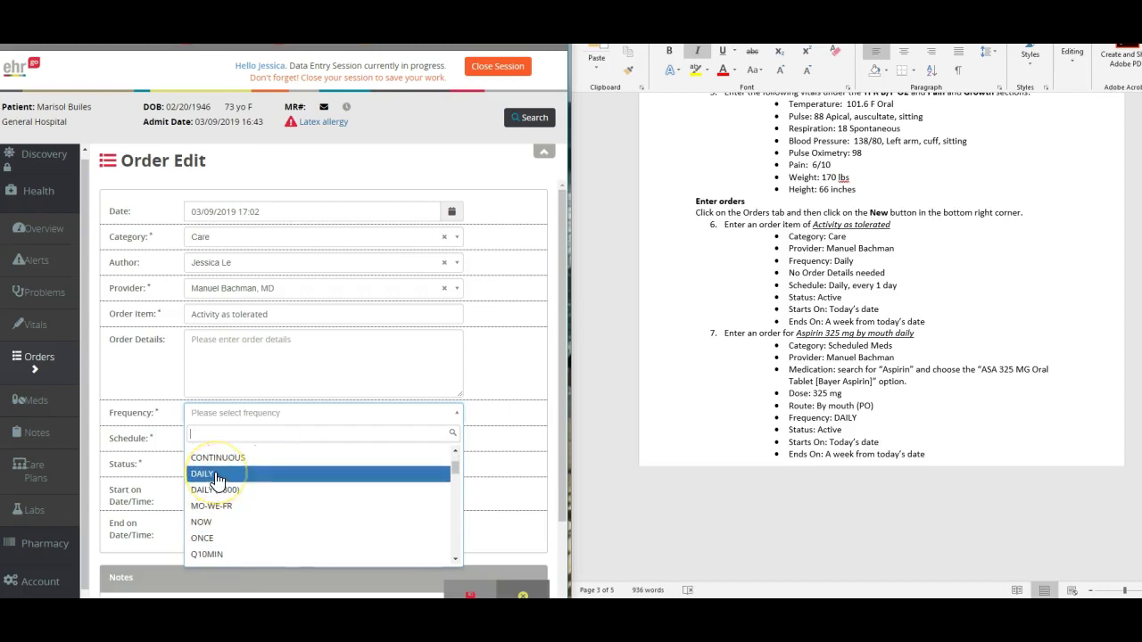
left_click(216, 476)
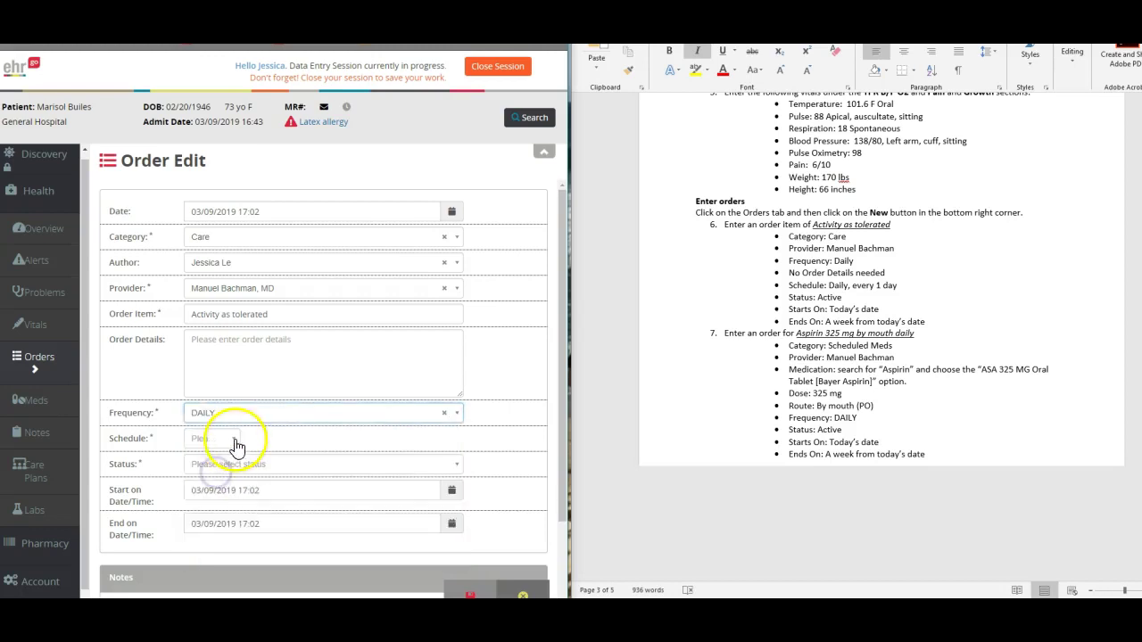
Step: Look through the available frequency options and change the order's frequency to ONCE
left_click(242, 411)
scroll(280, 526, "down", 3)
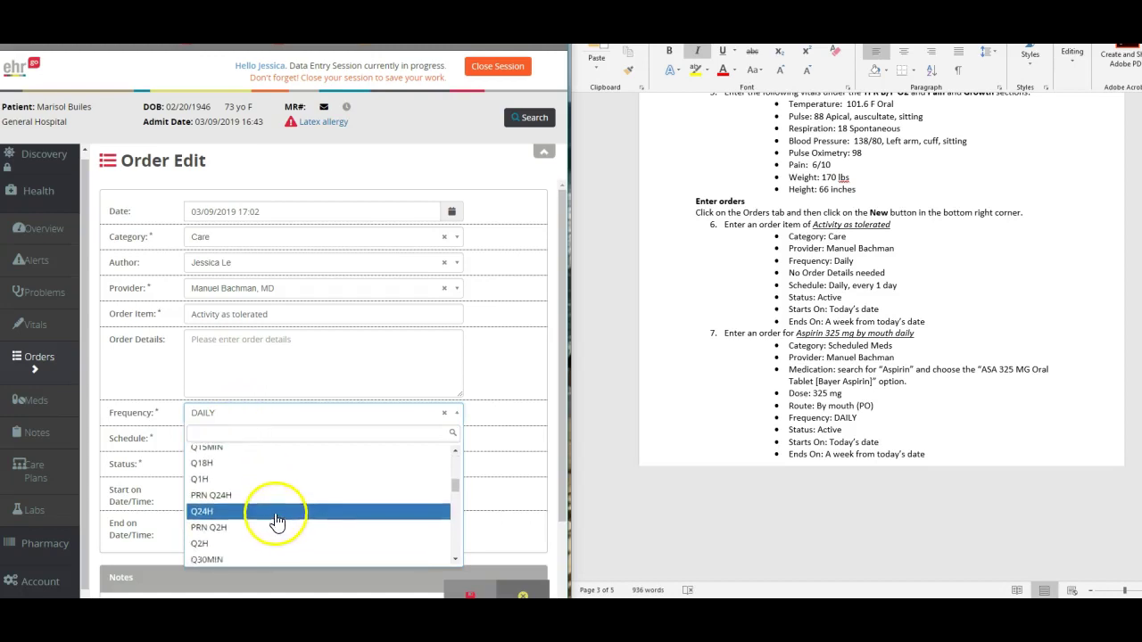
scroll(261, 482, "up", 1)
scroll(261, 482, "up", 3)
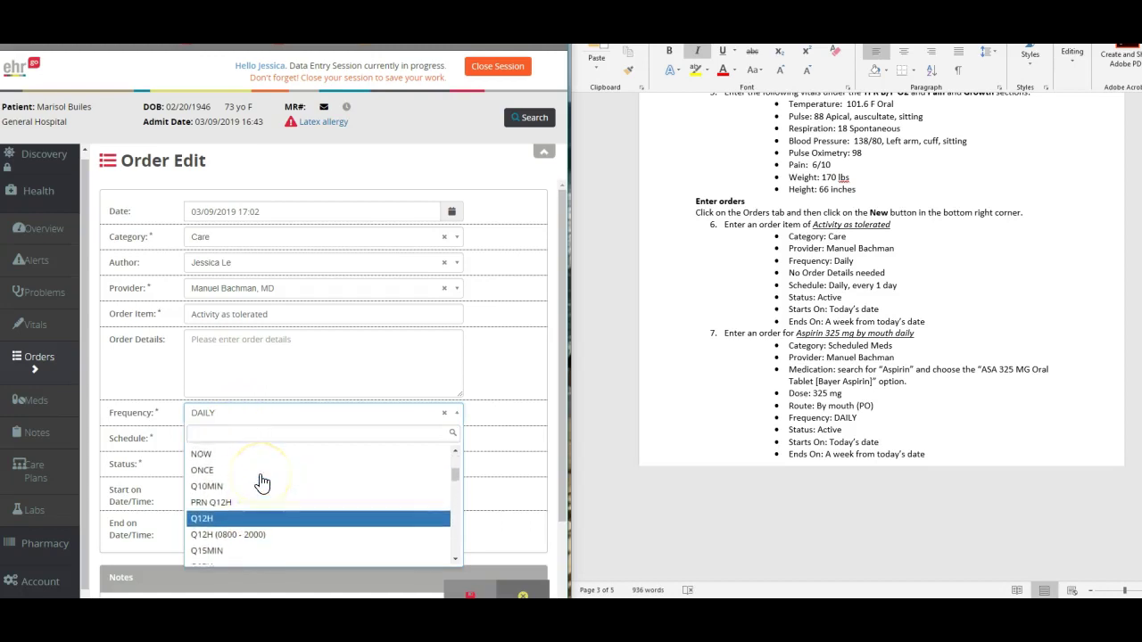
scroll(234, 483, "up", 1)
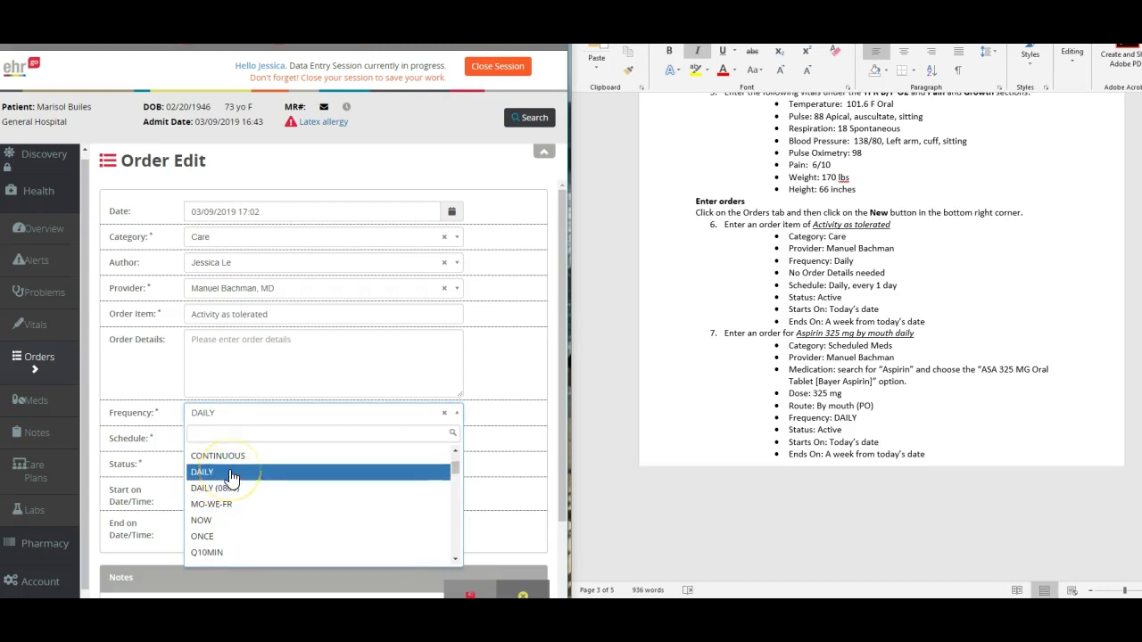
scroll(230, 482, "down", 8)
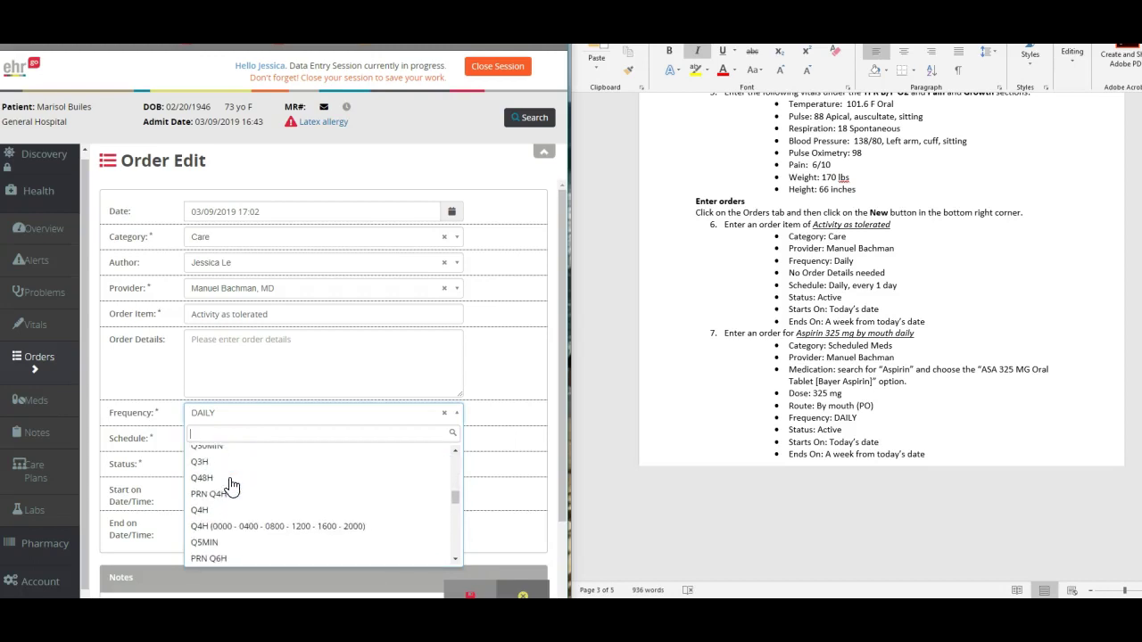
left_click(225, 421)
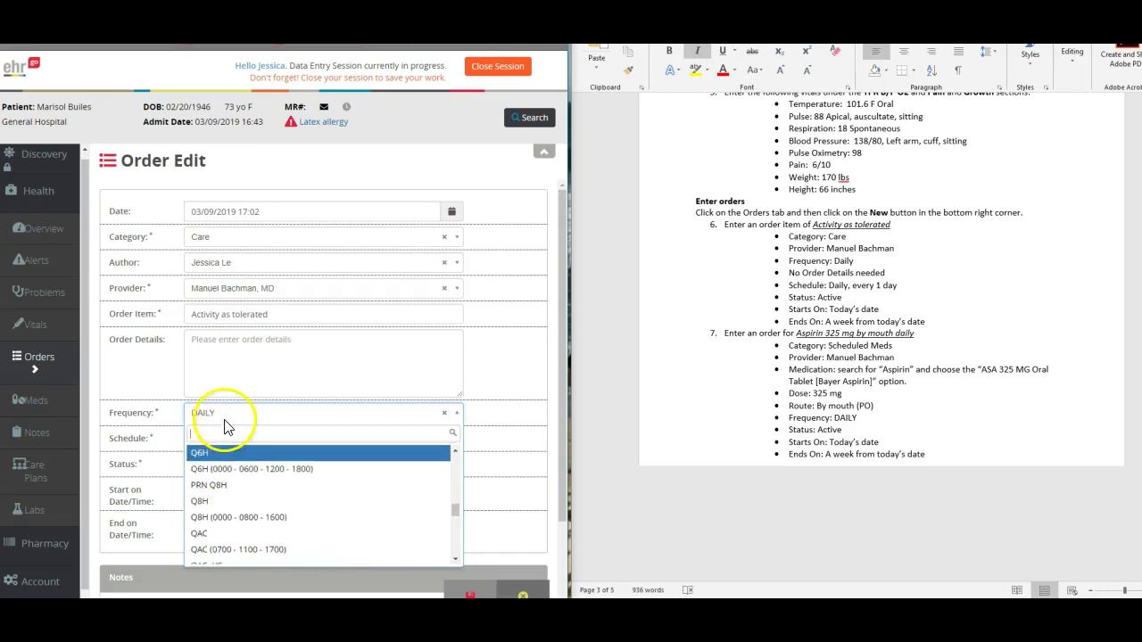
type("d")
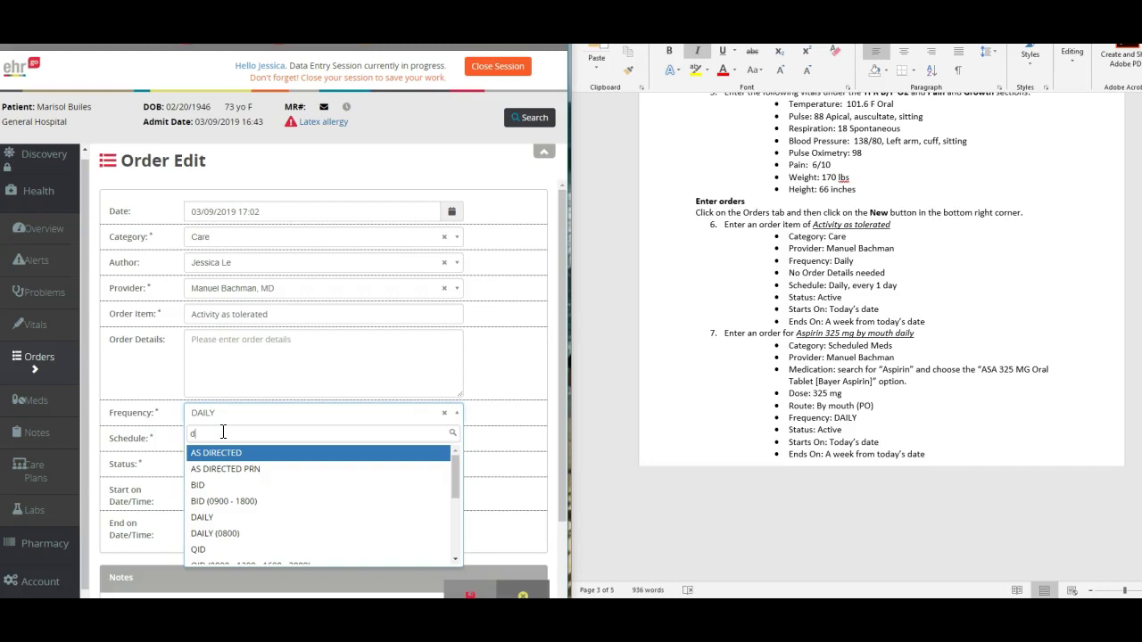
key("BackSpace")
type("one")
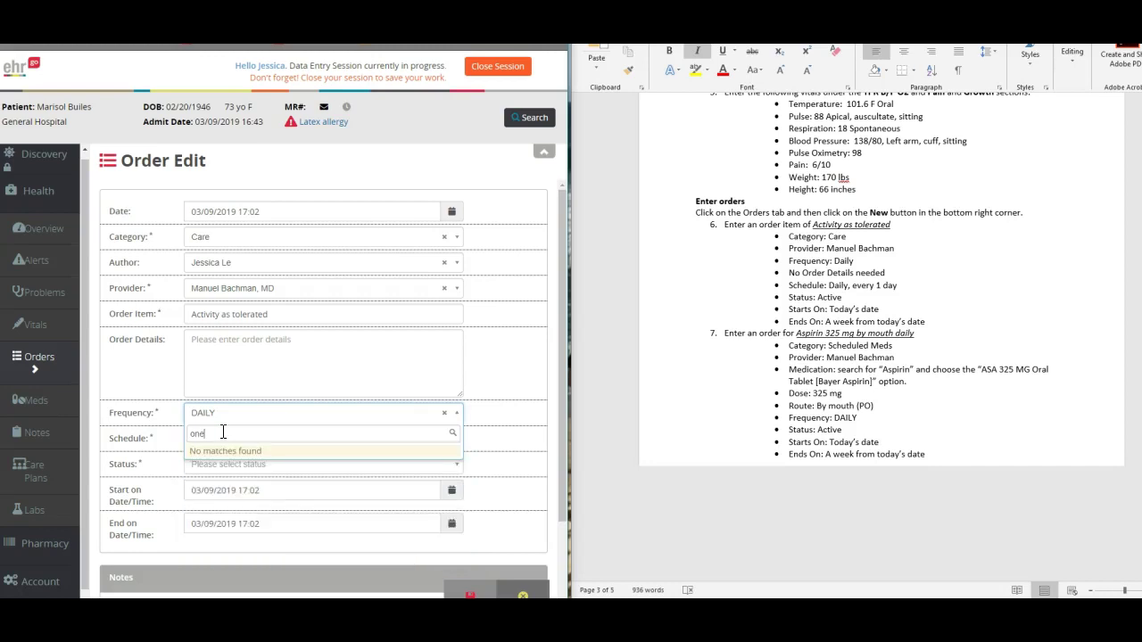
key("BackSpace")
key("BackSpace")
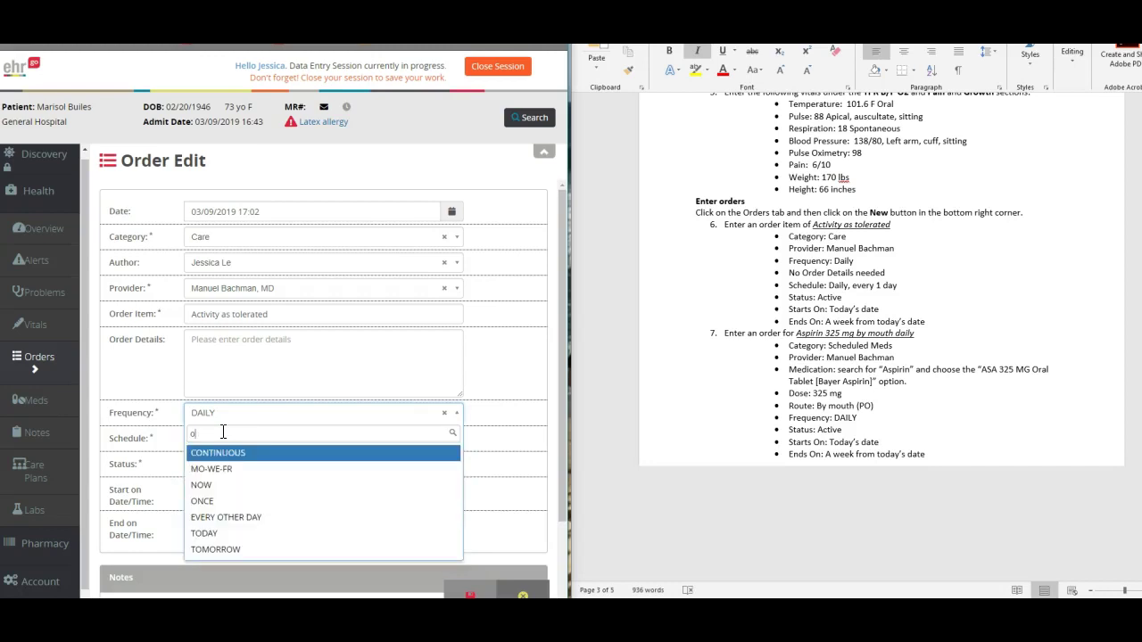
left_click(214, 500)
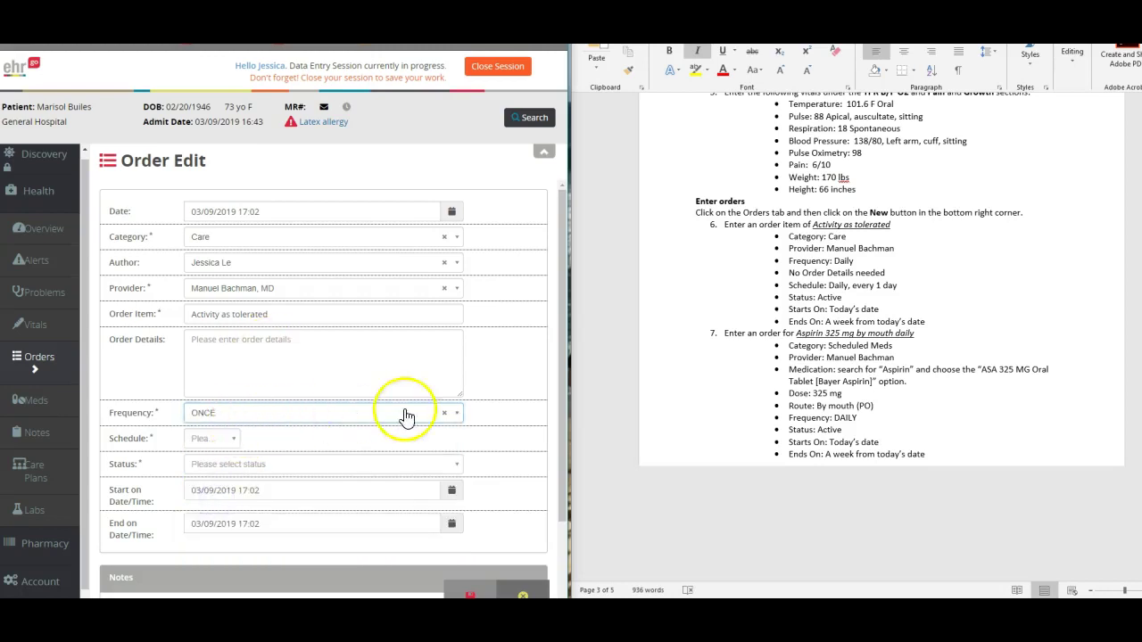
Step: Change the order's frequency back to DAILY and set its schedule to Daily
left_click(256, 416)
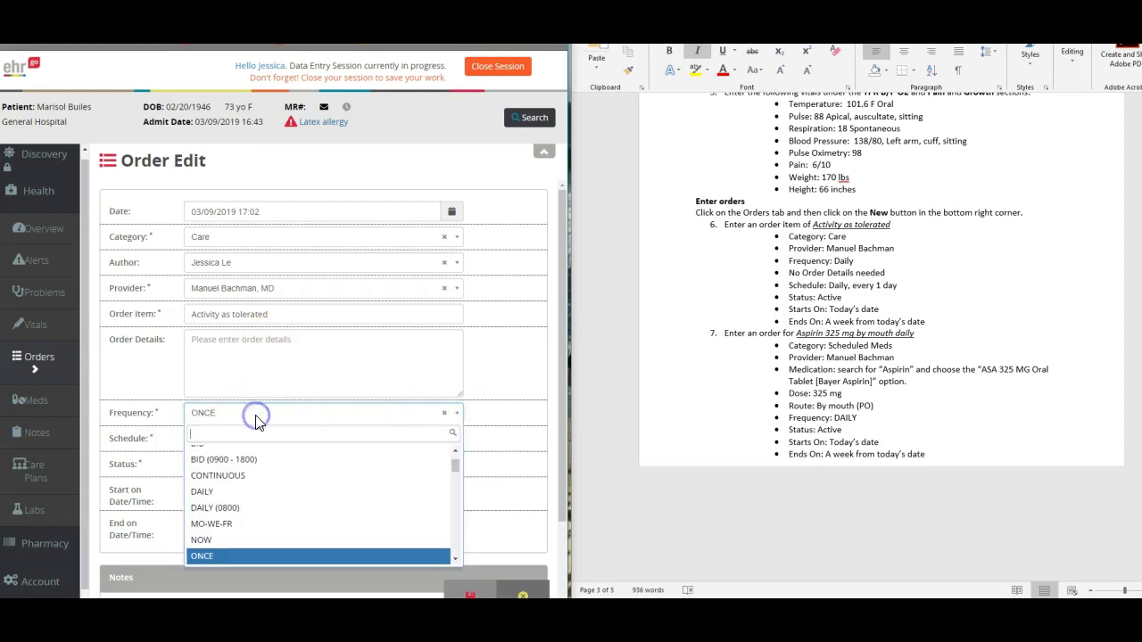
type("dda")
key("BackSpace")
key("BackSpace")
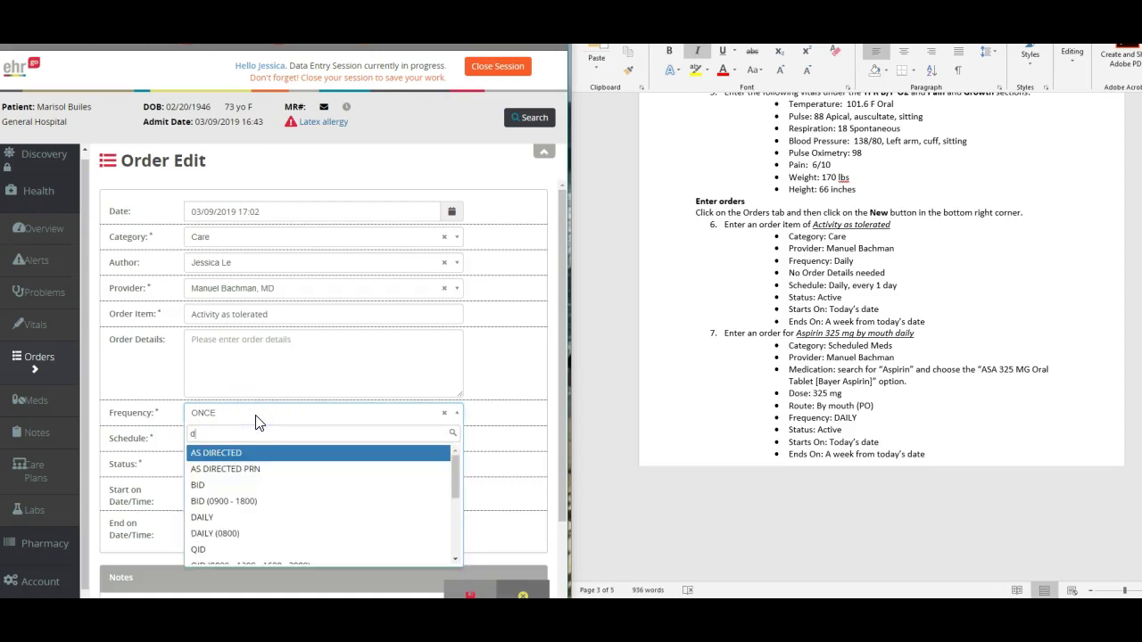
type("ail")
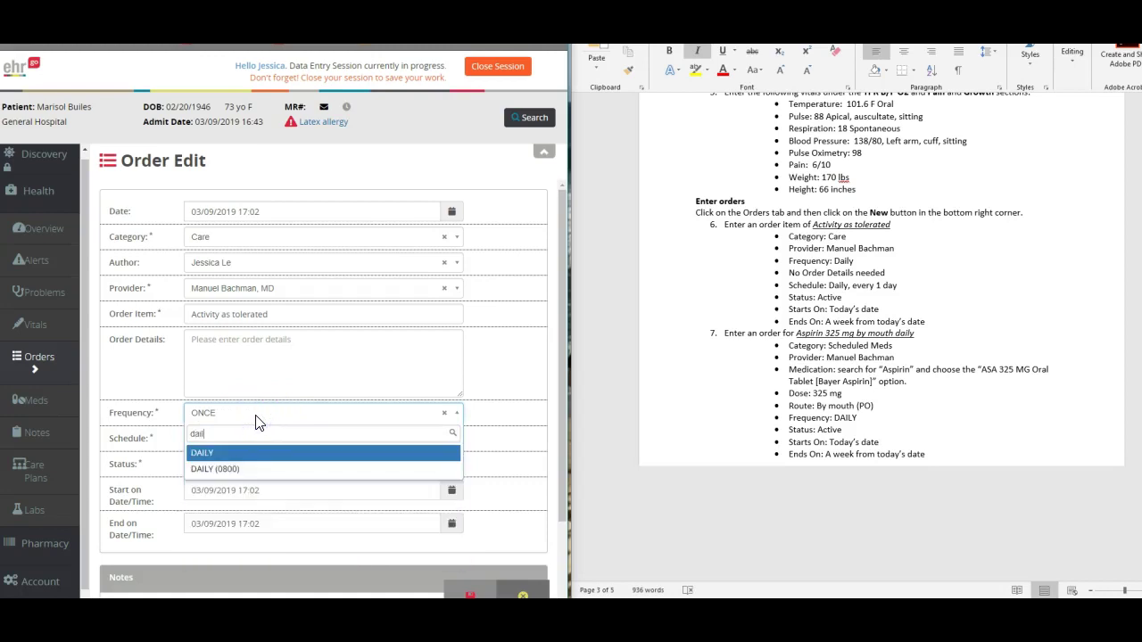
left_click(204, 454)
left_click(205, 444)
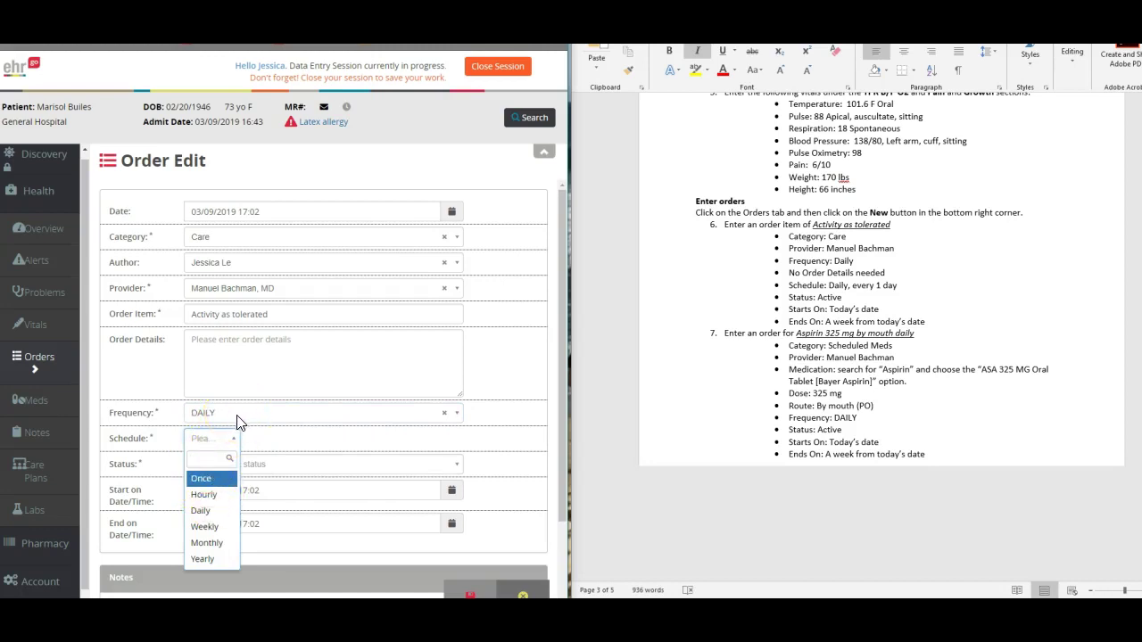
left_click(203, 511)
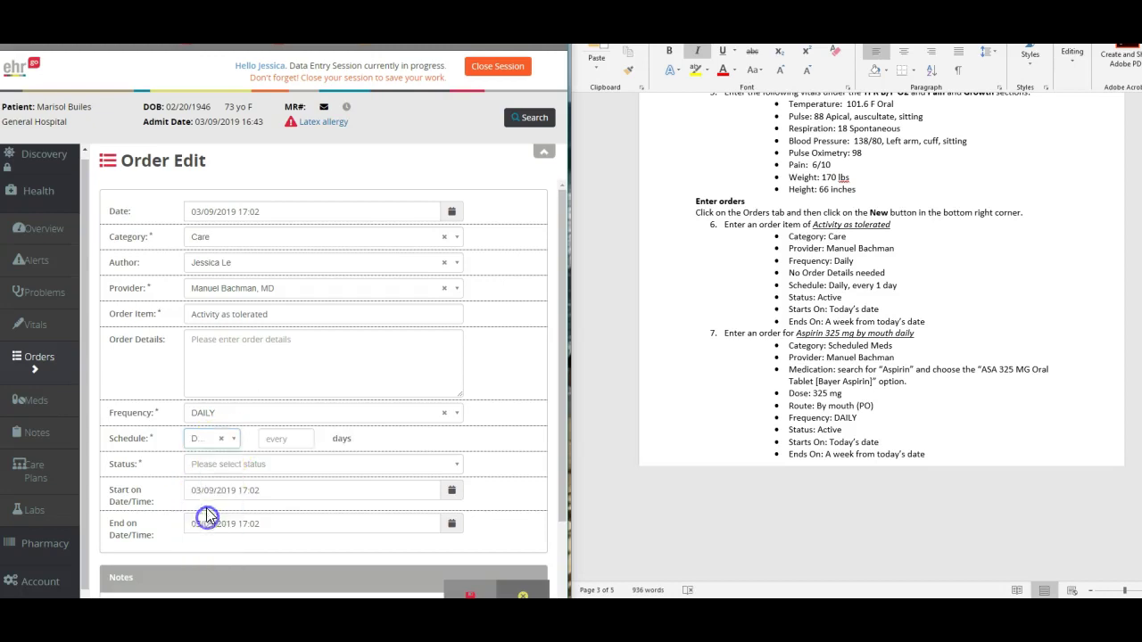
Step: Change the Activity as tolerated order's frequency to ONCE and set its status to Active
left_click(231, 417)
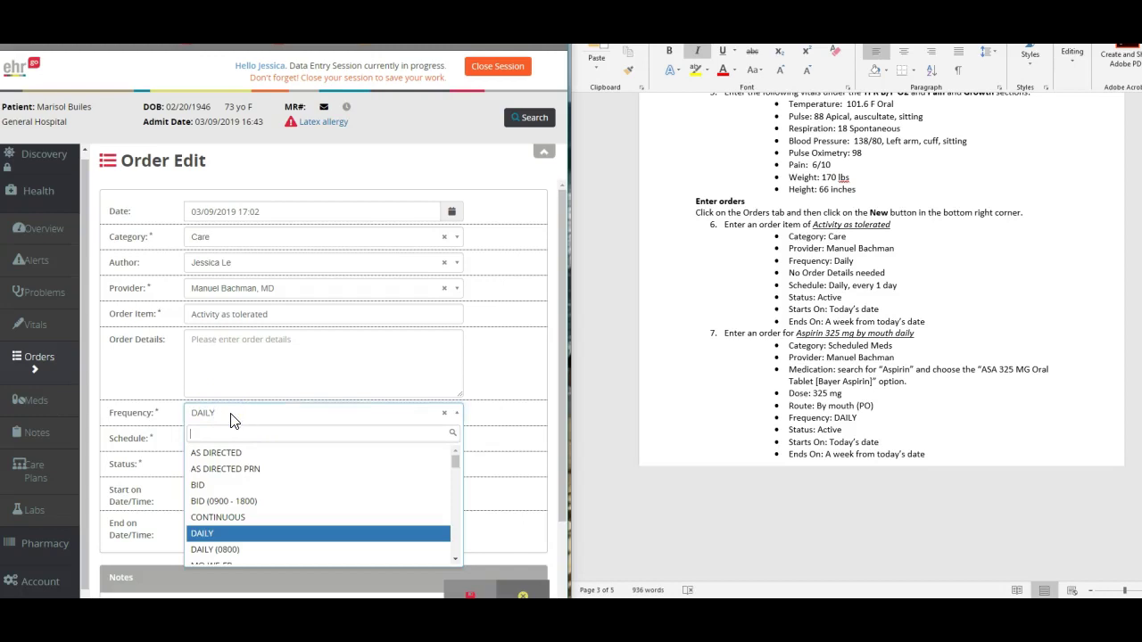
type("once")
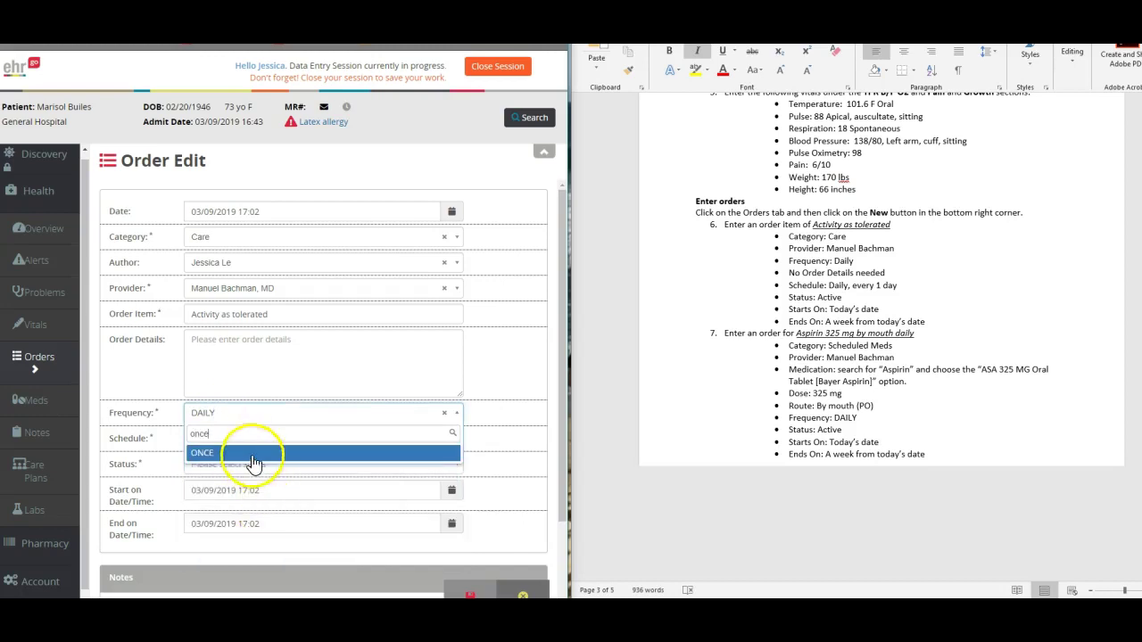
left_click(257, 453)
left_click(291, 443)
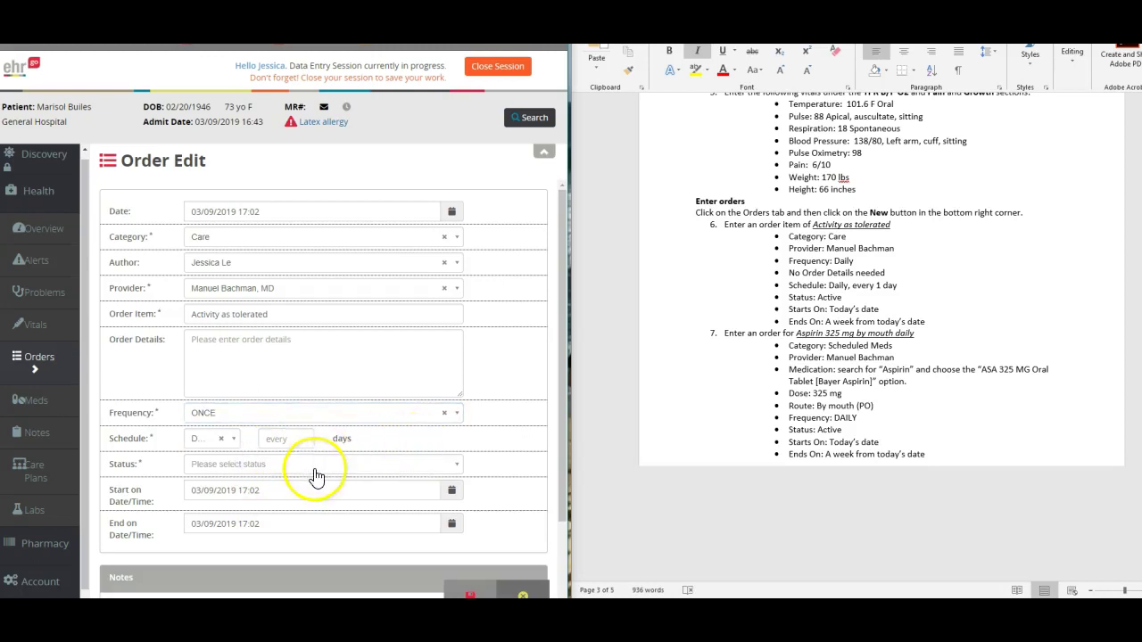
left_click(314, 470)
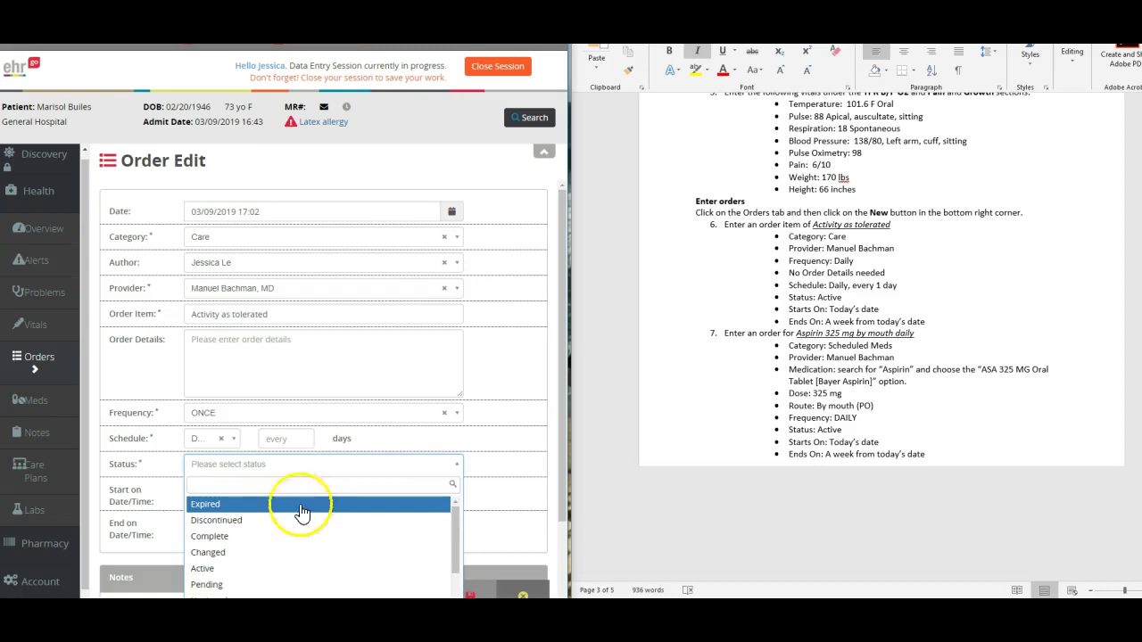
left_click(245, 567)
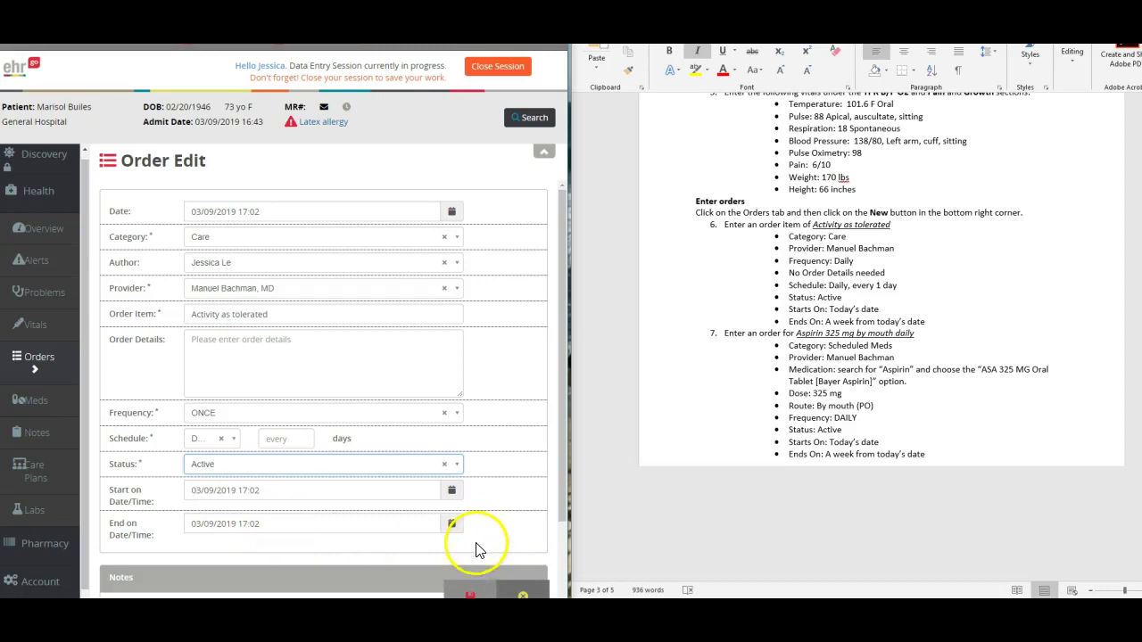
Step: Set the order's end date to 03/16/2019 and add a blank comment row under its notes
left_click(453, 528)
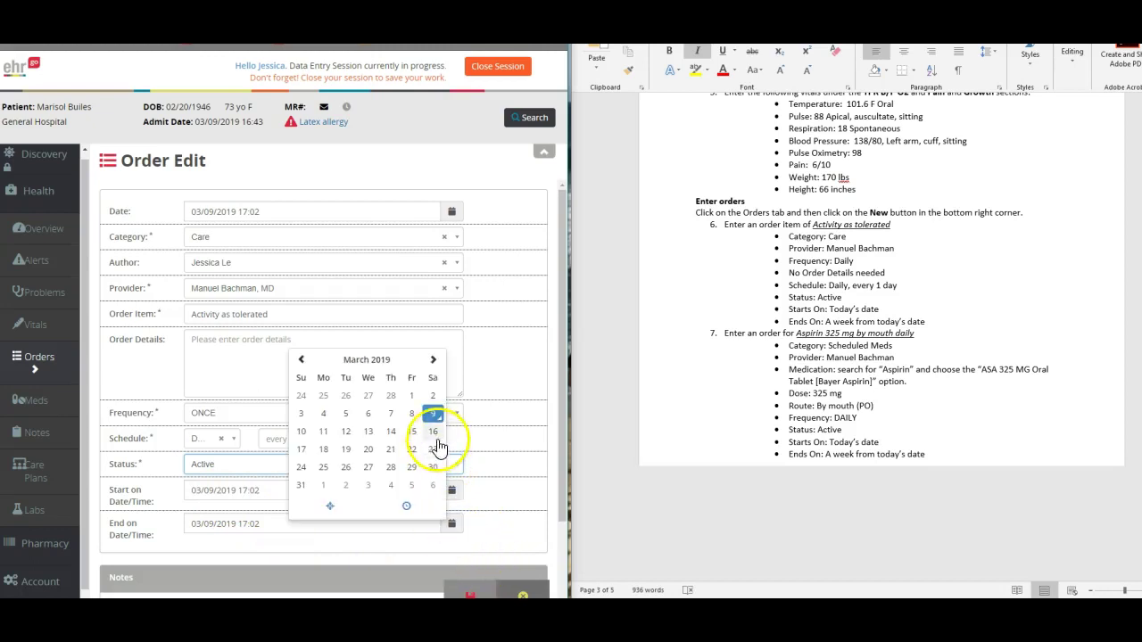
left_click(435, 433)
left_click(492, 530)
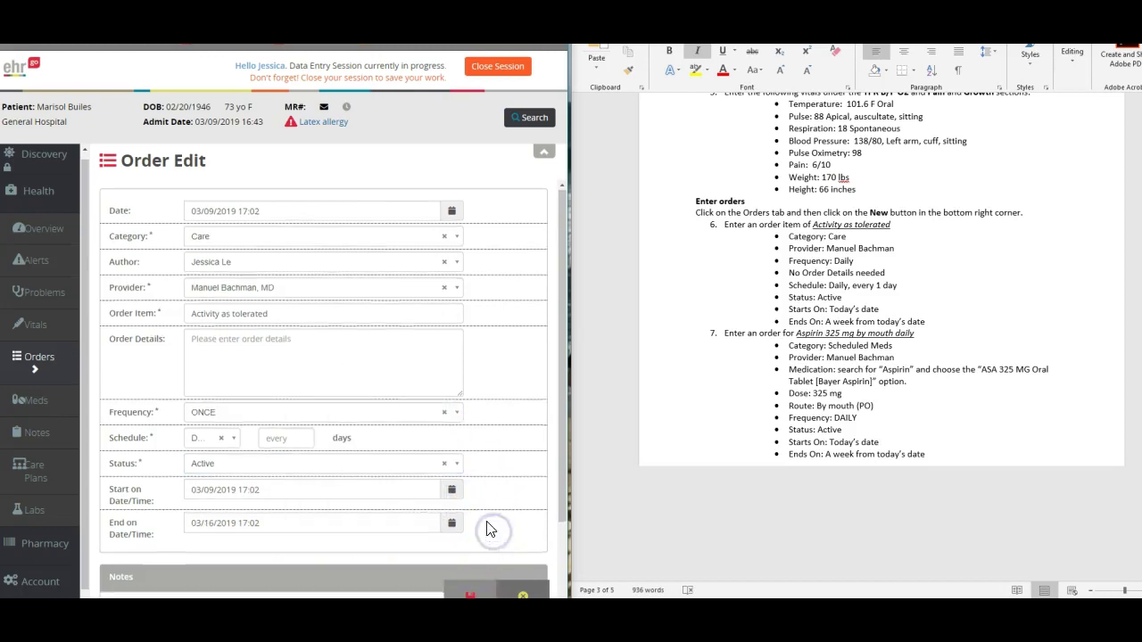
scroll(488, 527, "down", 3)
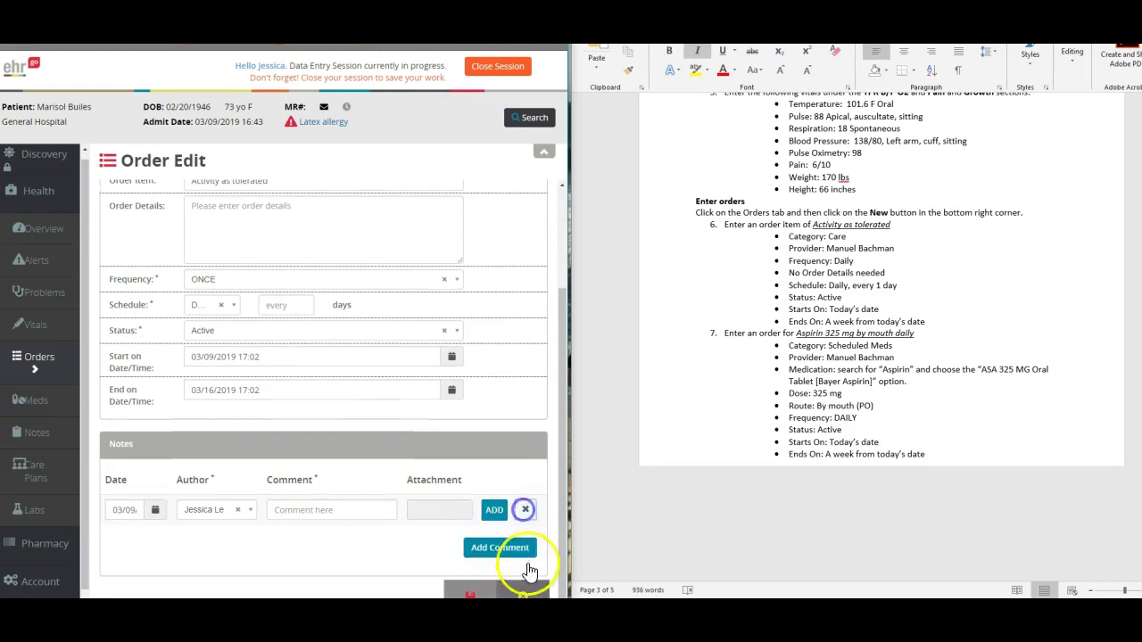
left_click(501, 550)
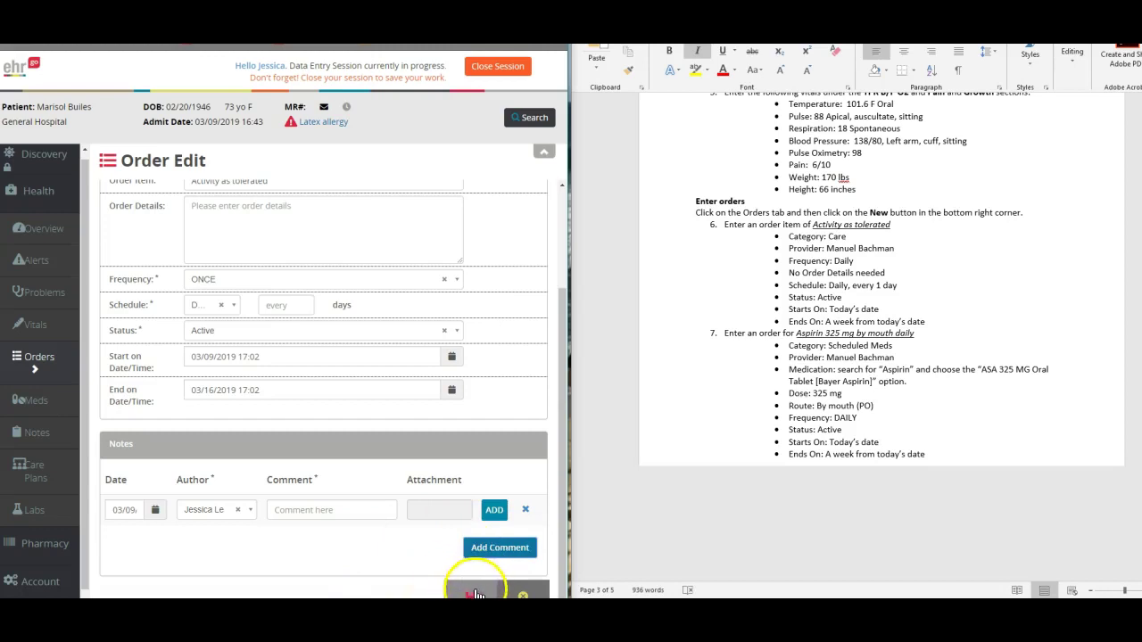
Step: Set the schedule interval to every 1 days, save the order and return to the orders list
left_click(475, 595)
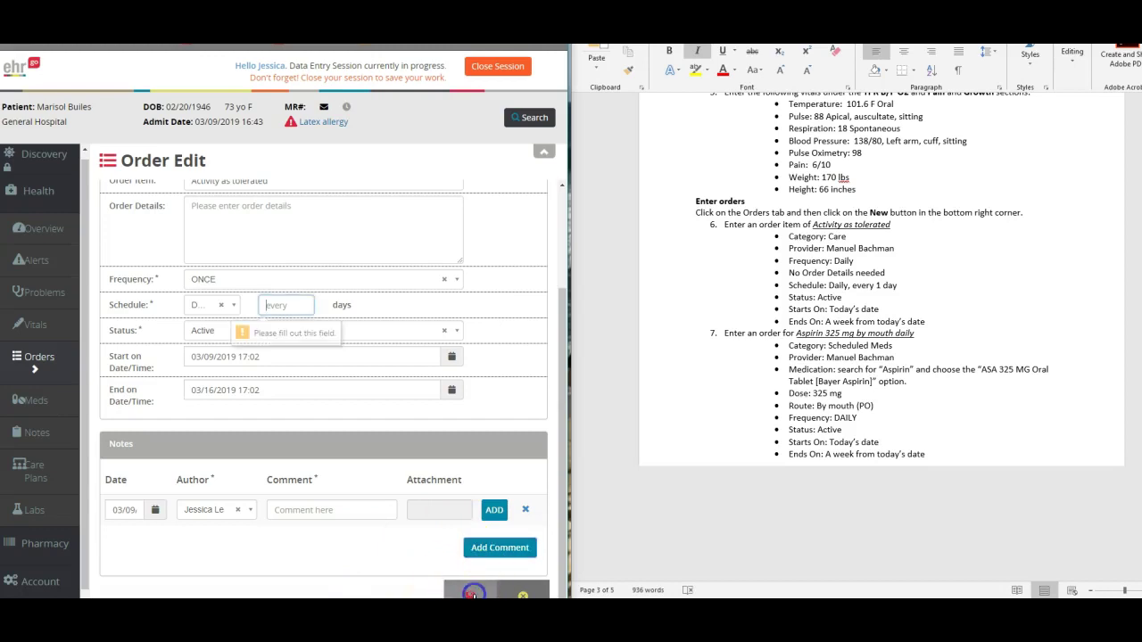
left_click(284, 305)
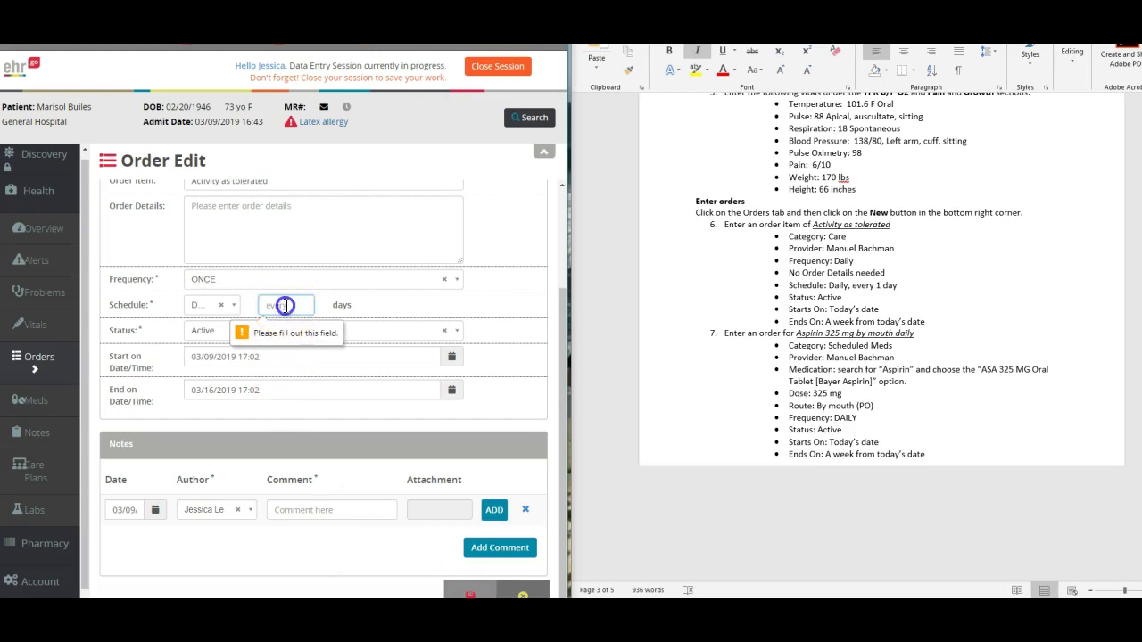
type("1")
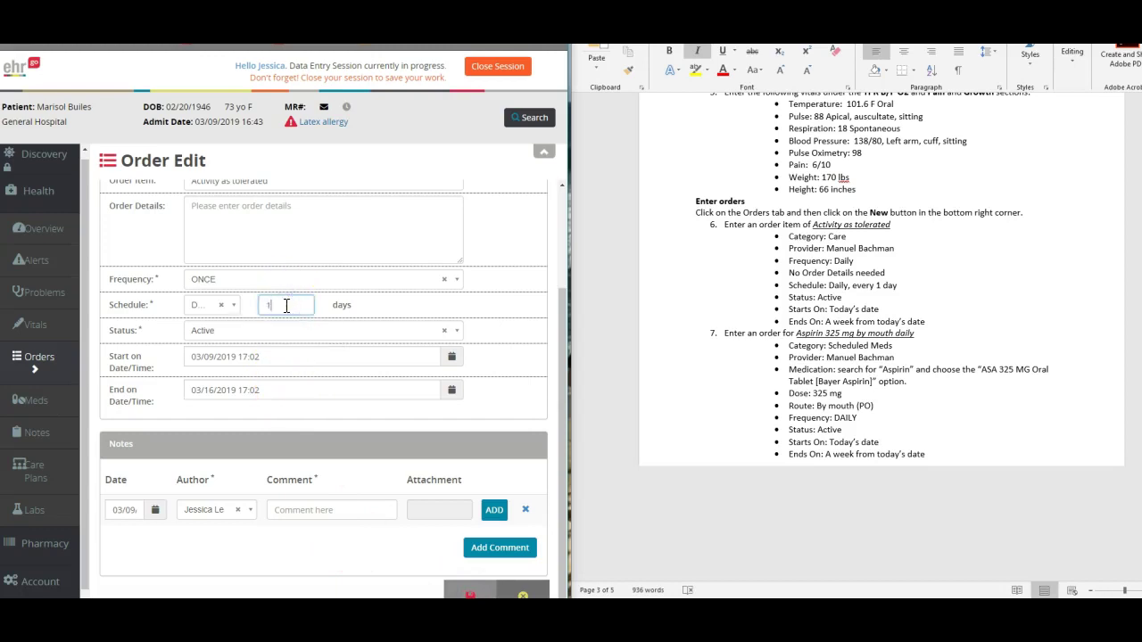
left_click(477, 593)
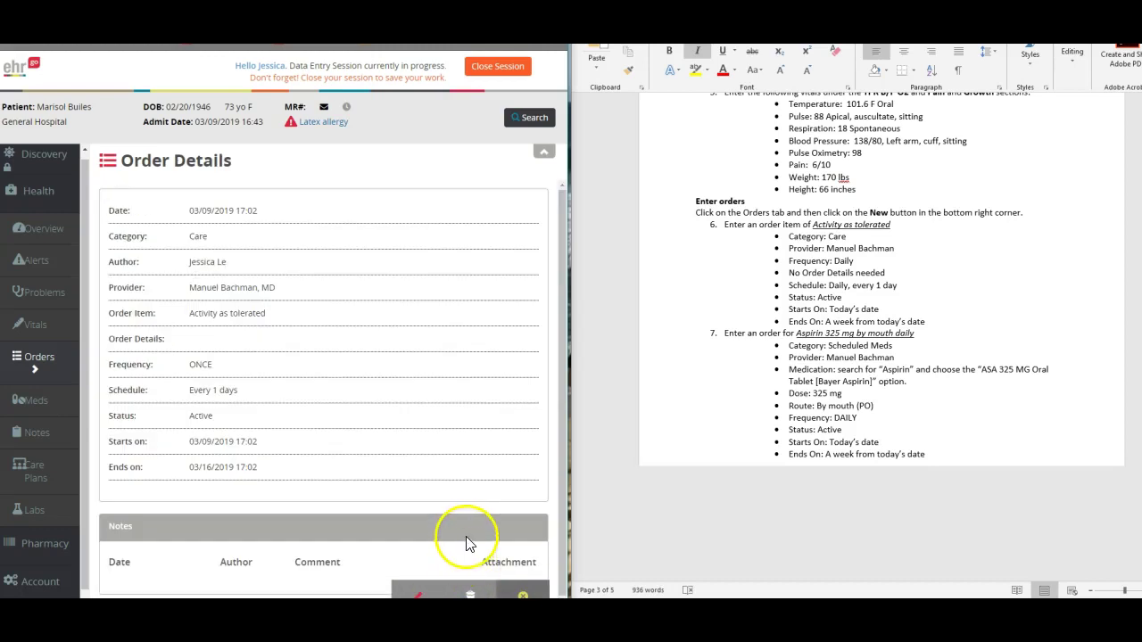
scroll(467, 543, "down", 1)
left_click(525, 592)
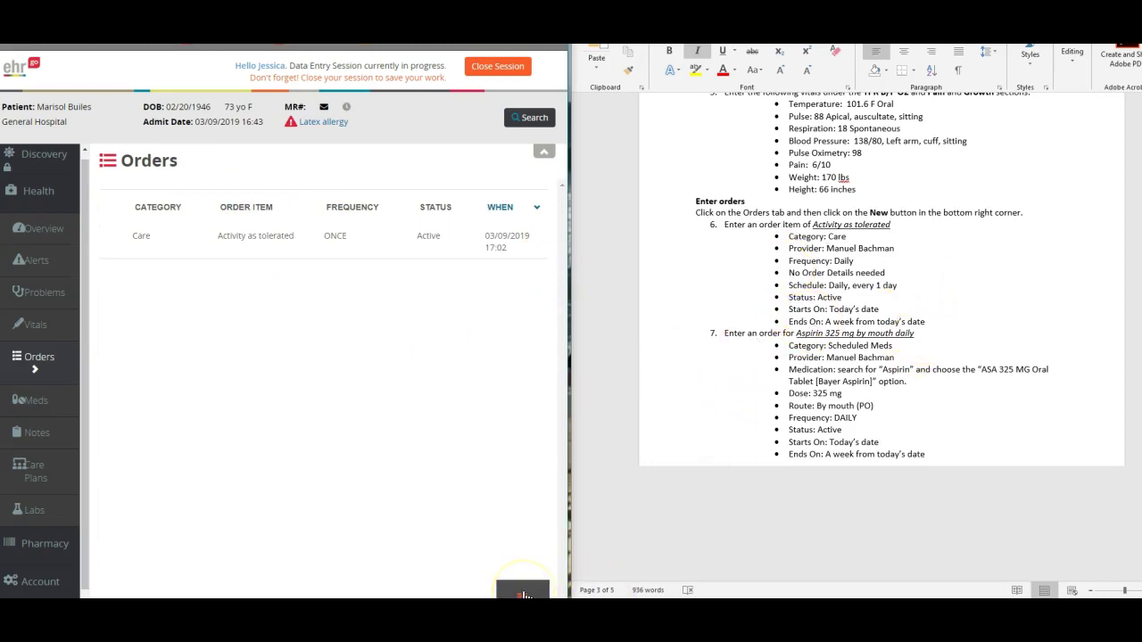
Step: Start a new note, choose the Braden Scale For Predicting Pressure Sore Risk type and cancel the note
scroll(794, 344, "down", 2)
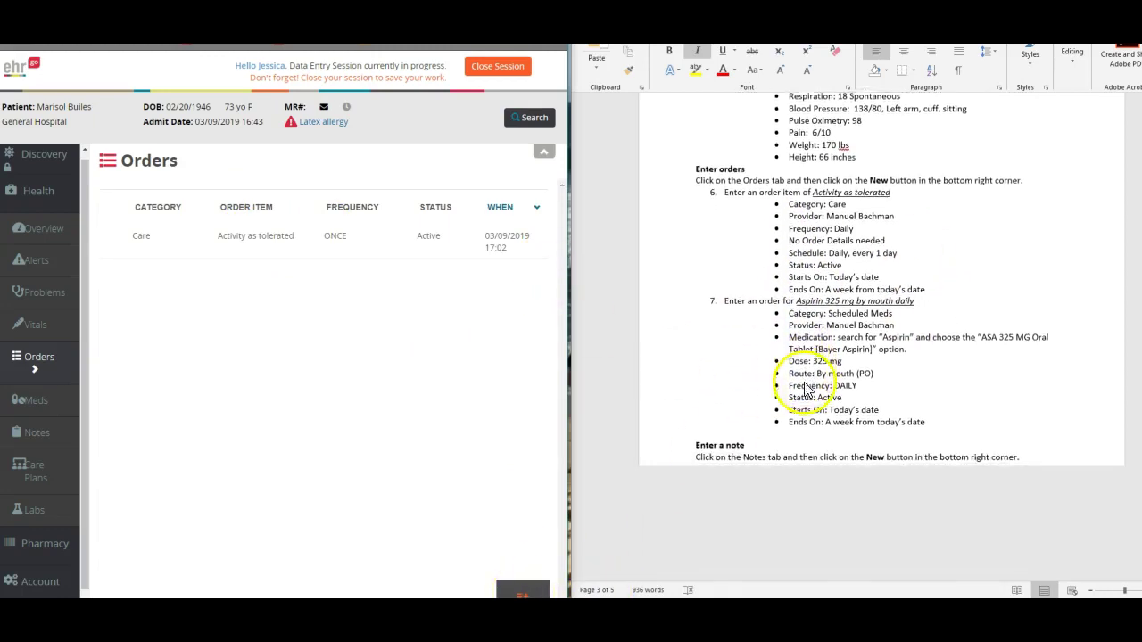
scroll(833, 369, "down", 5)
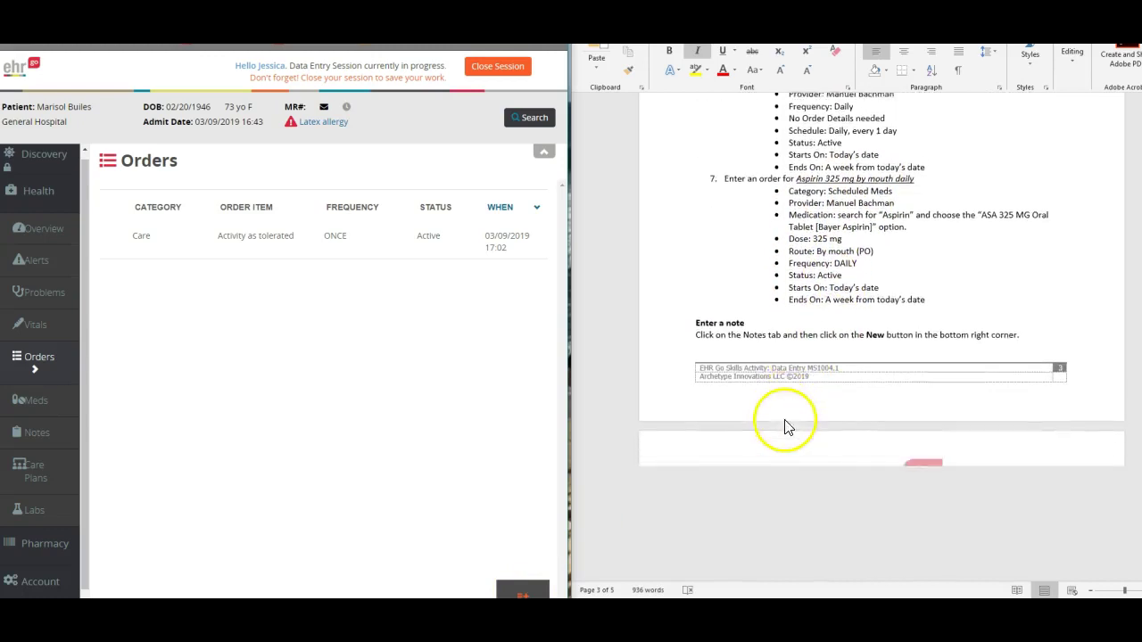
left_click(38, 444)
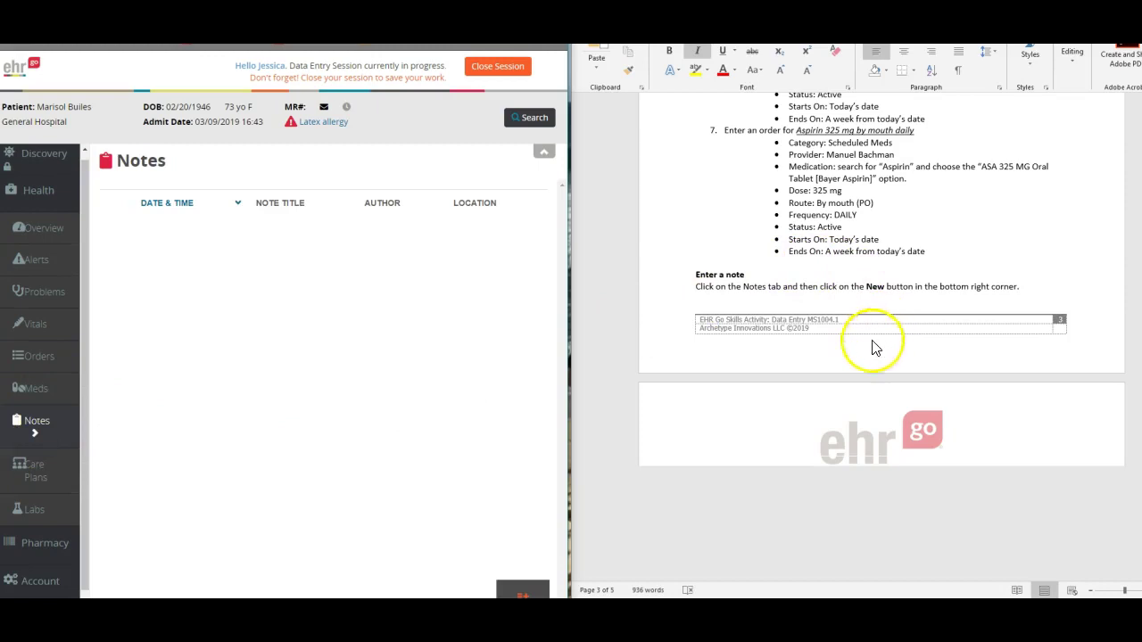
left_click(523, 592)
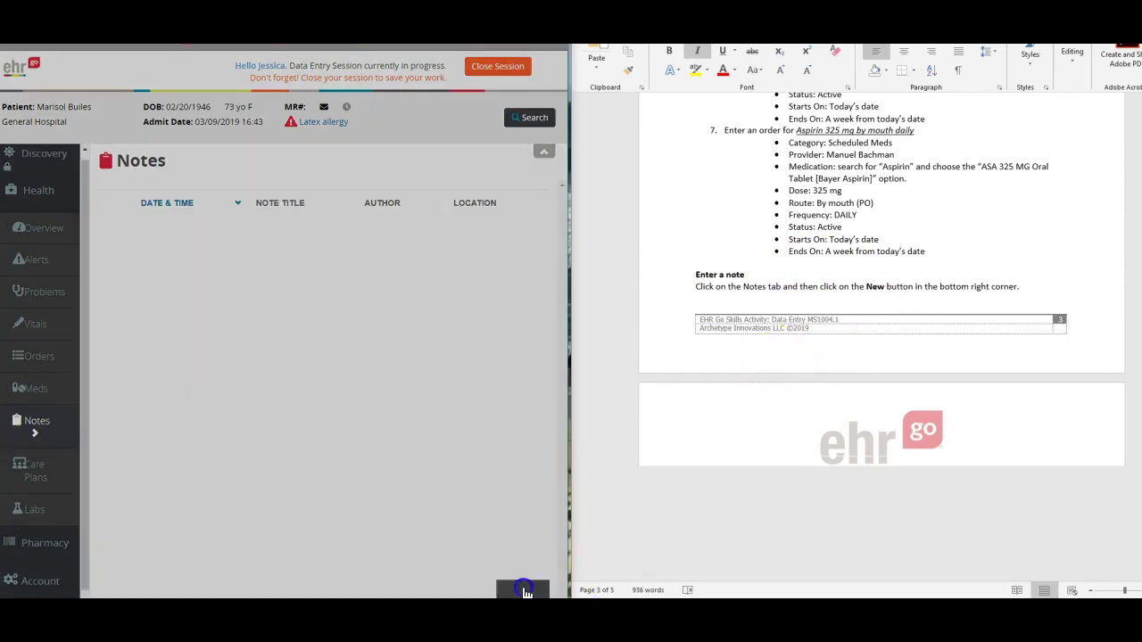
scroll(839, 408, "down", 1)
scroll(839, 408, "down", 5)
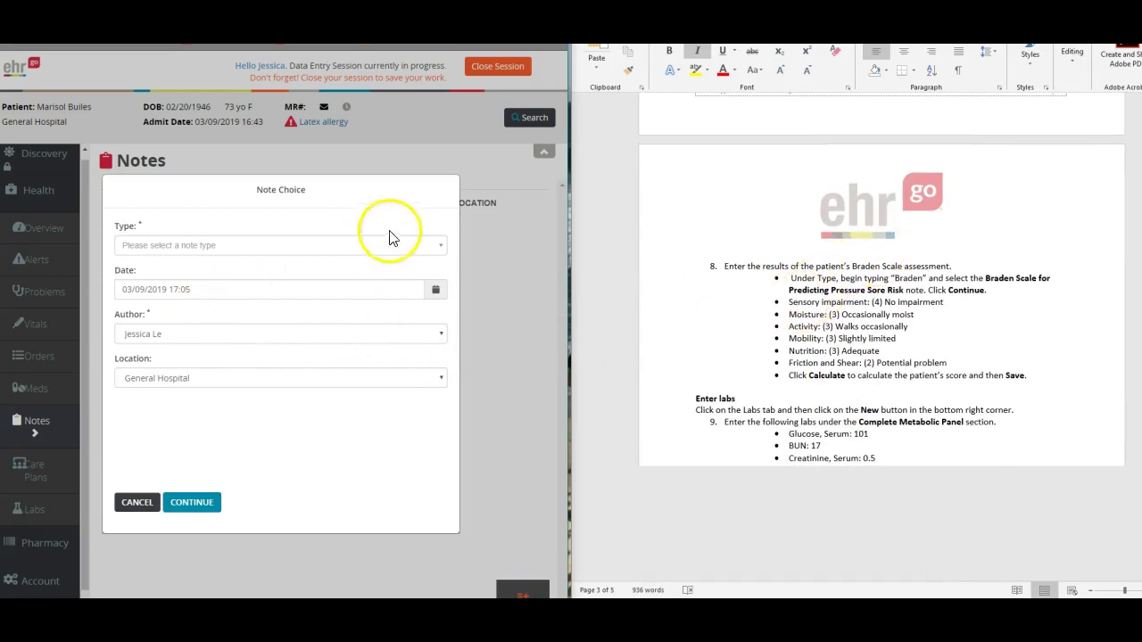
left_click(417, 254)
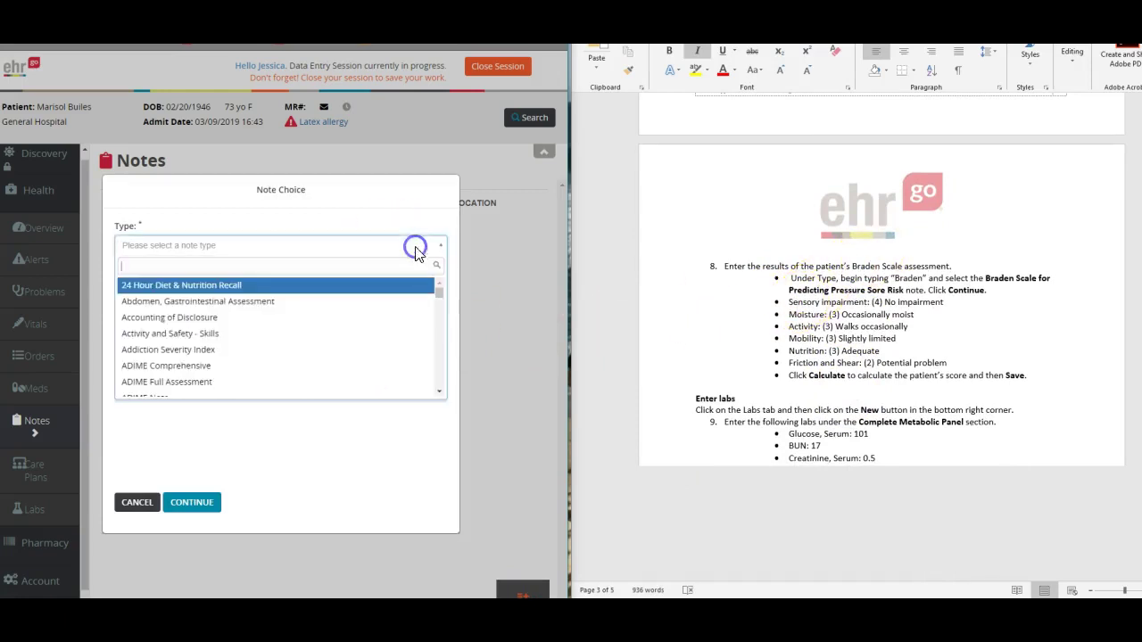
type("brad")
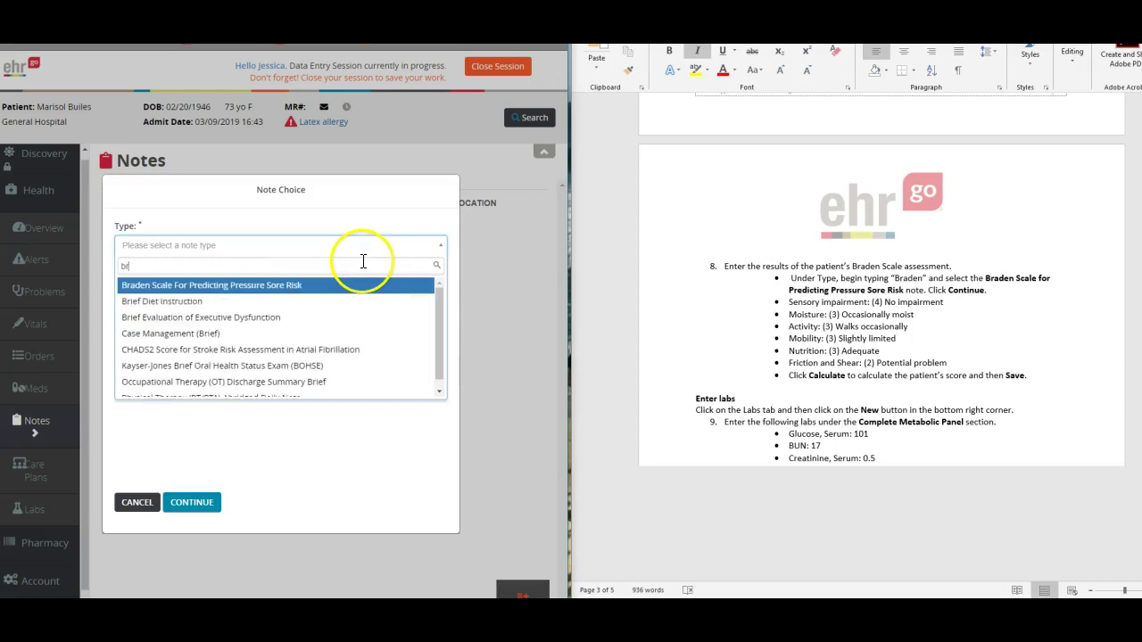
left_click(301, 286)
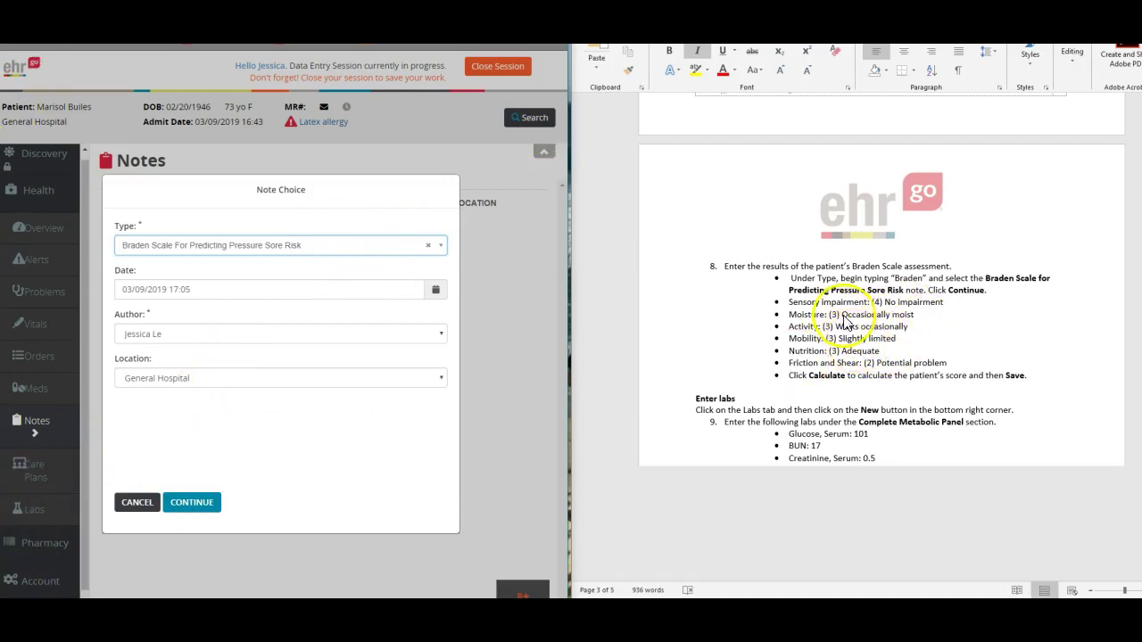
scroll(846, 344, "down", 5)
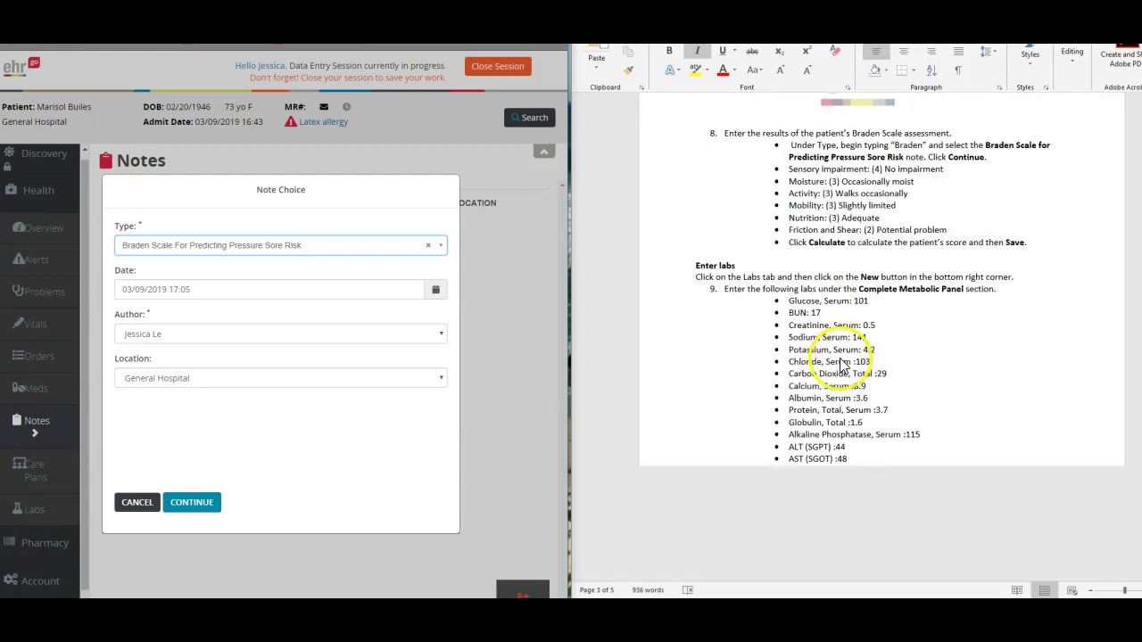
left_click(134, 505)
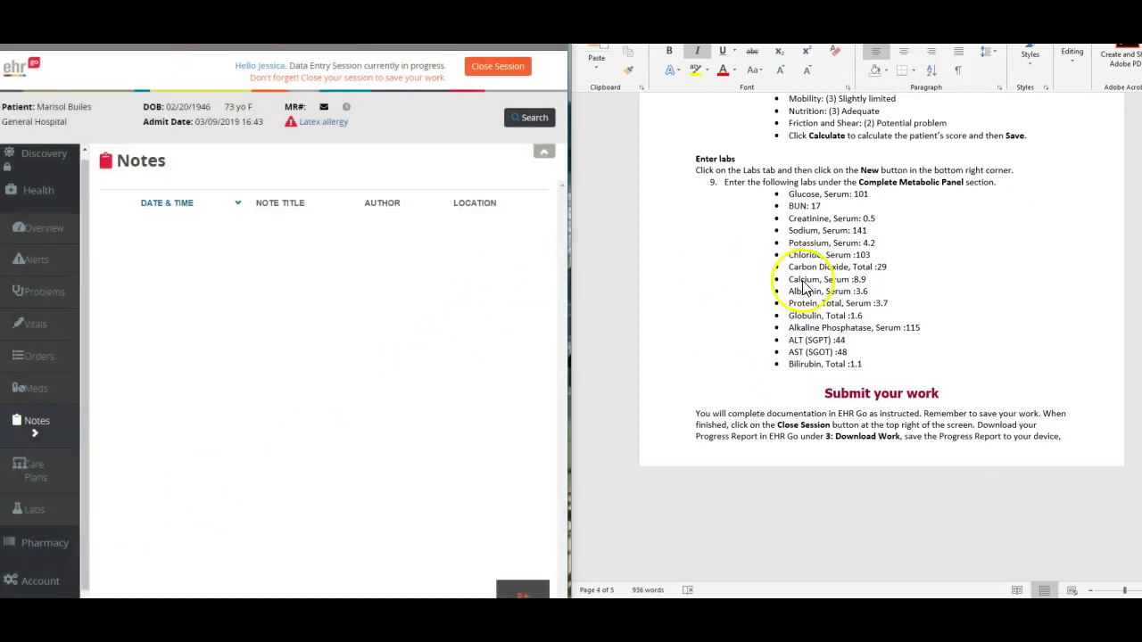
Step: Open a new lab entry, look through its panels down to the Complete Metabolic Panel and close it without entering values
left_click(36, 513)
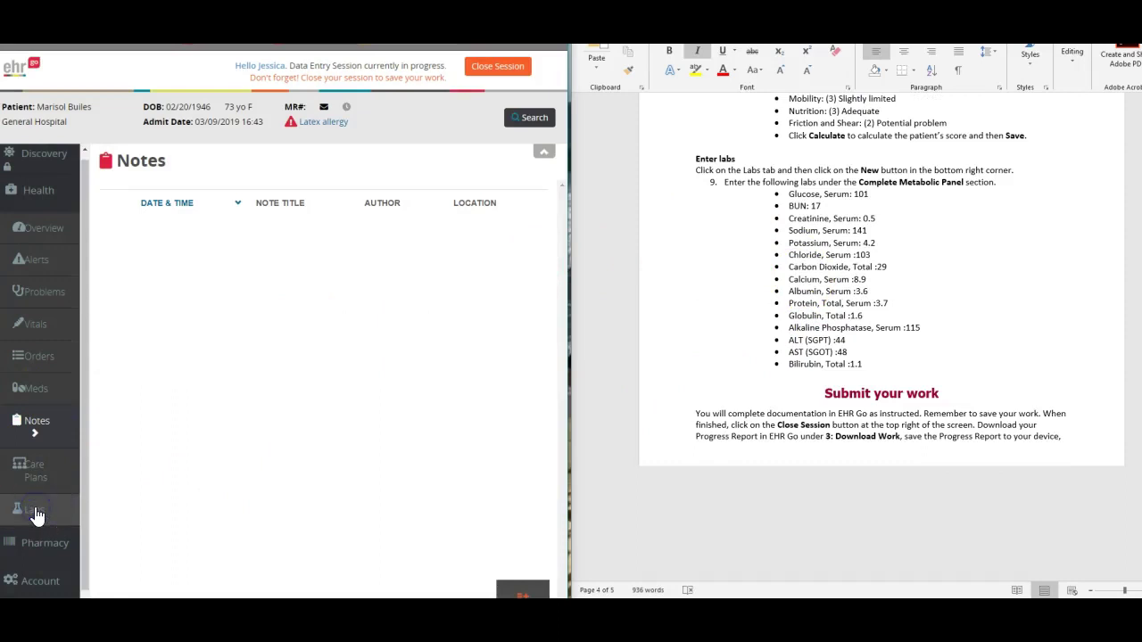
left_click(528, 589)
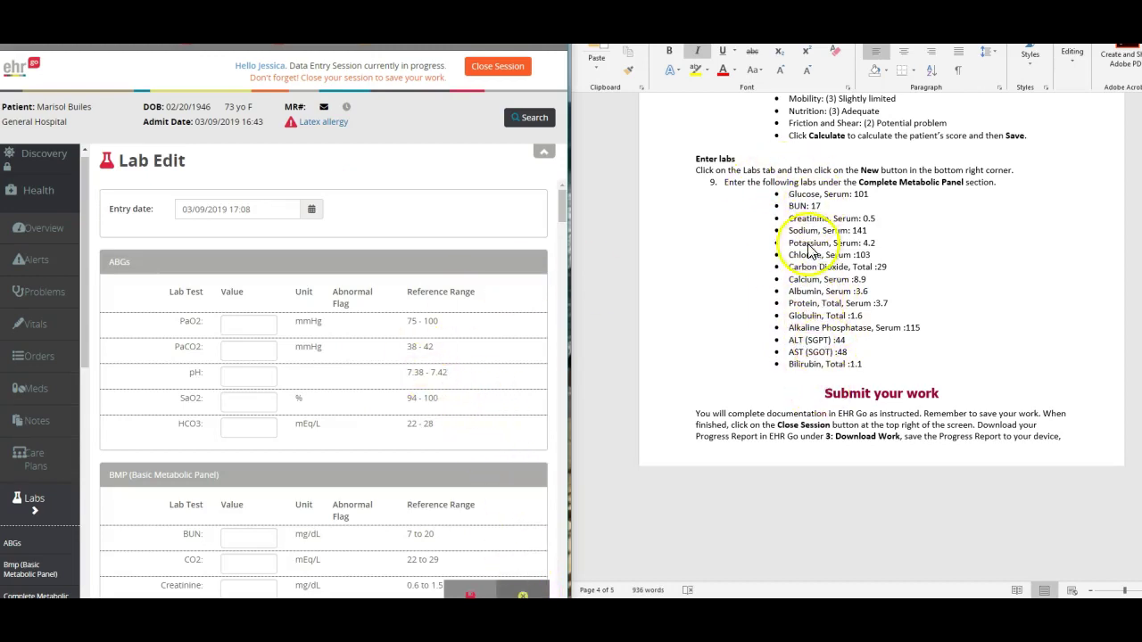
scroll(433, 420, "down", 3)
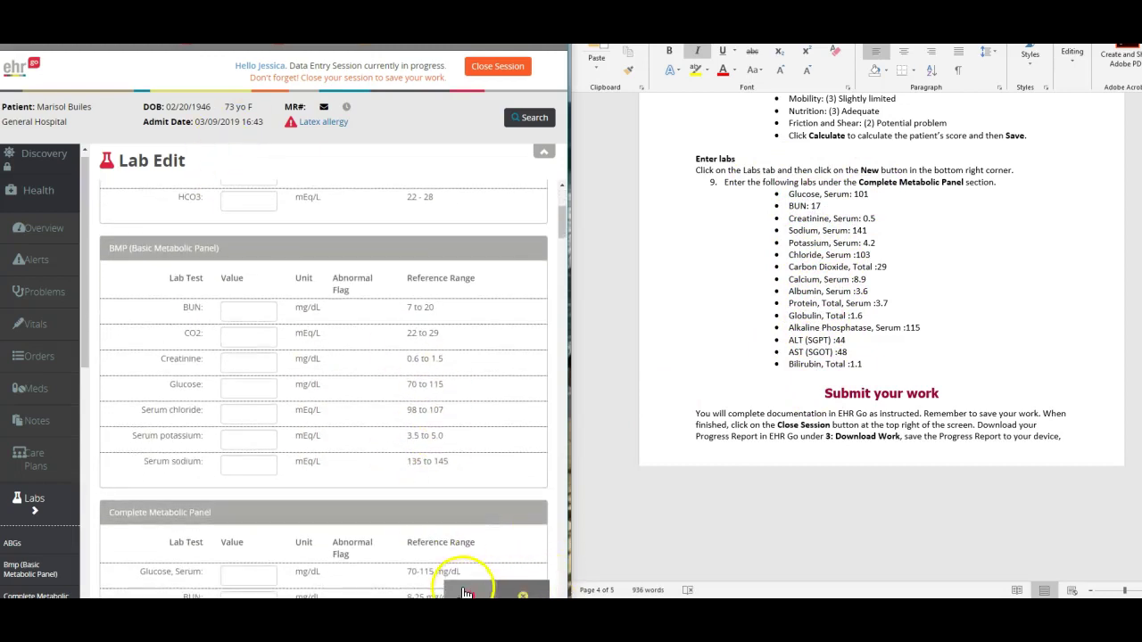
left_click(536, 591)
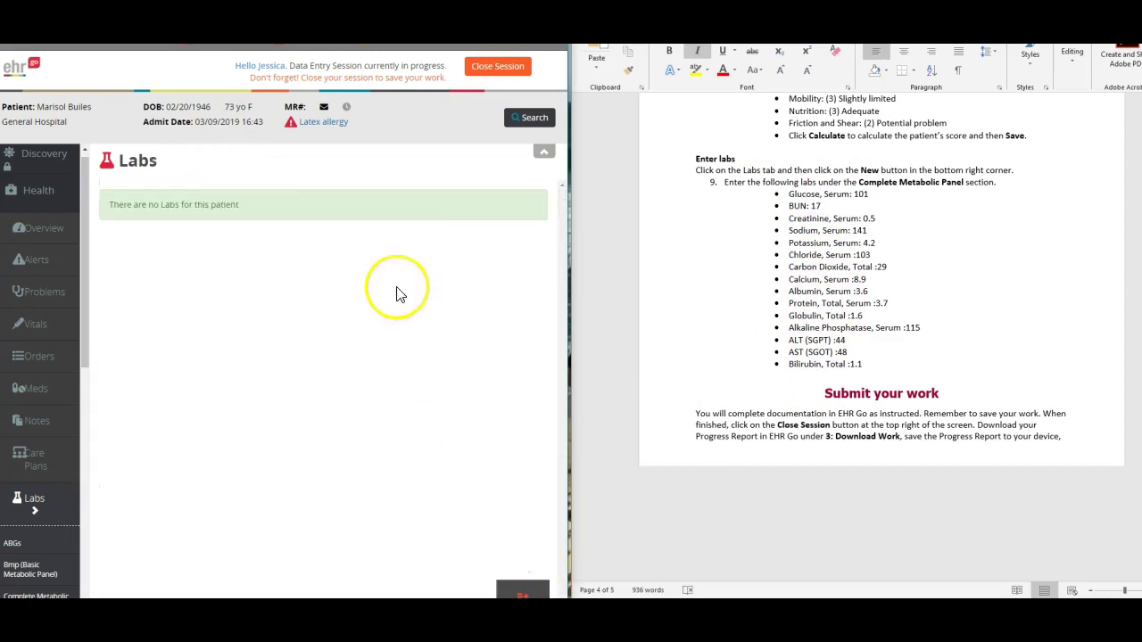
Step: Close the EHR session and download the work of the Data Entry session
left_click(483, 67)
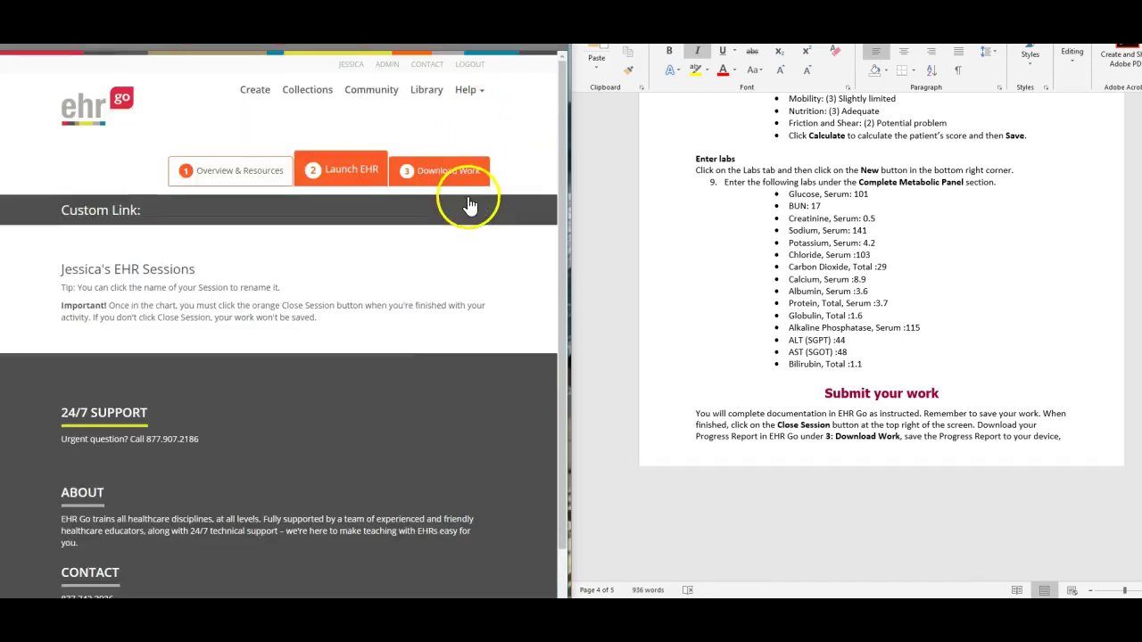
left_click(453, 196)
left_click(416, 392)
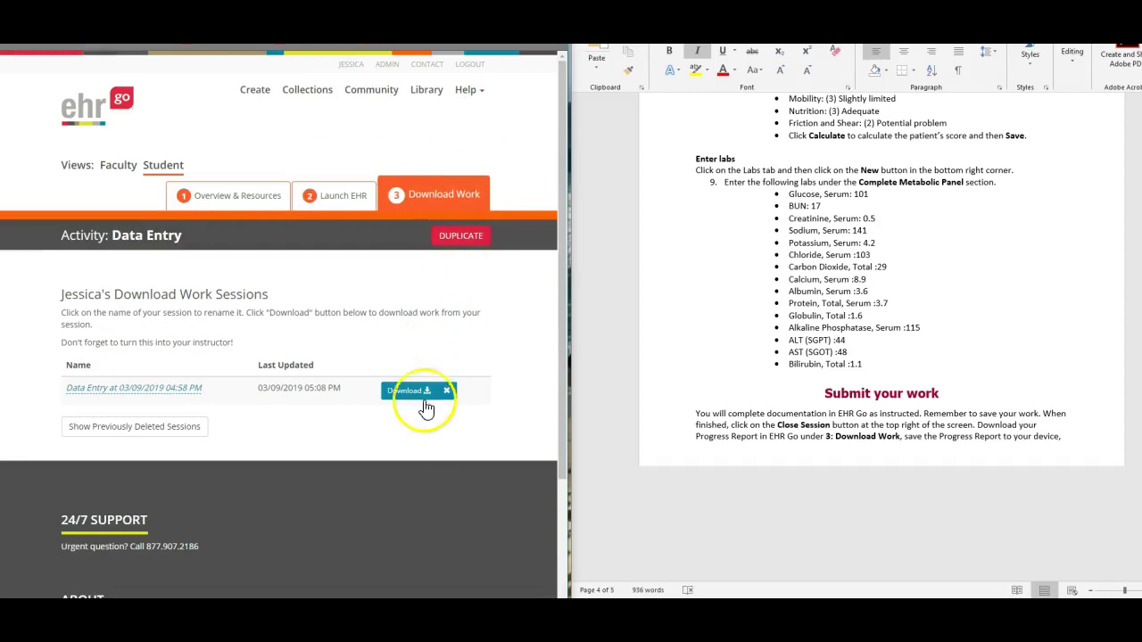